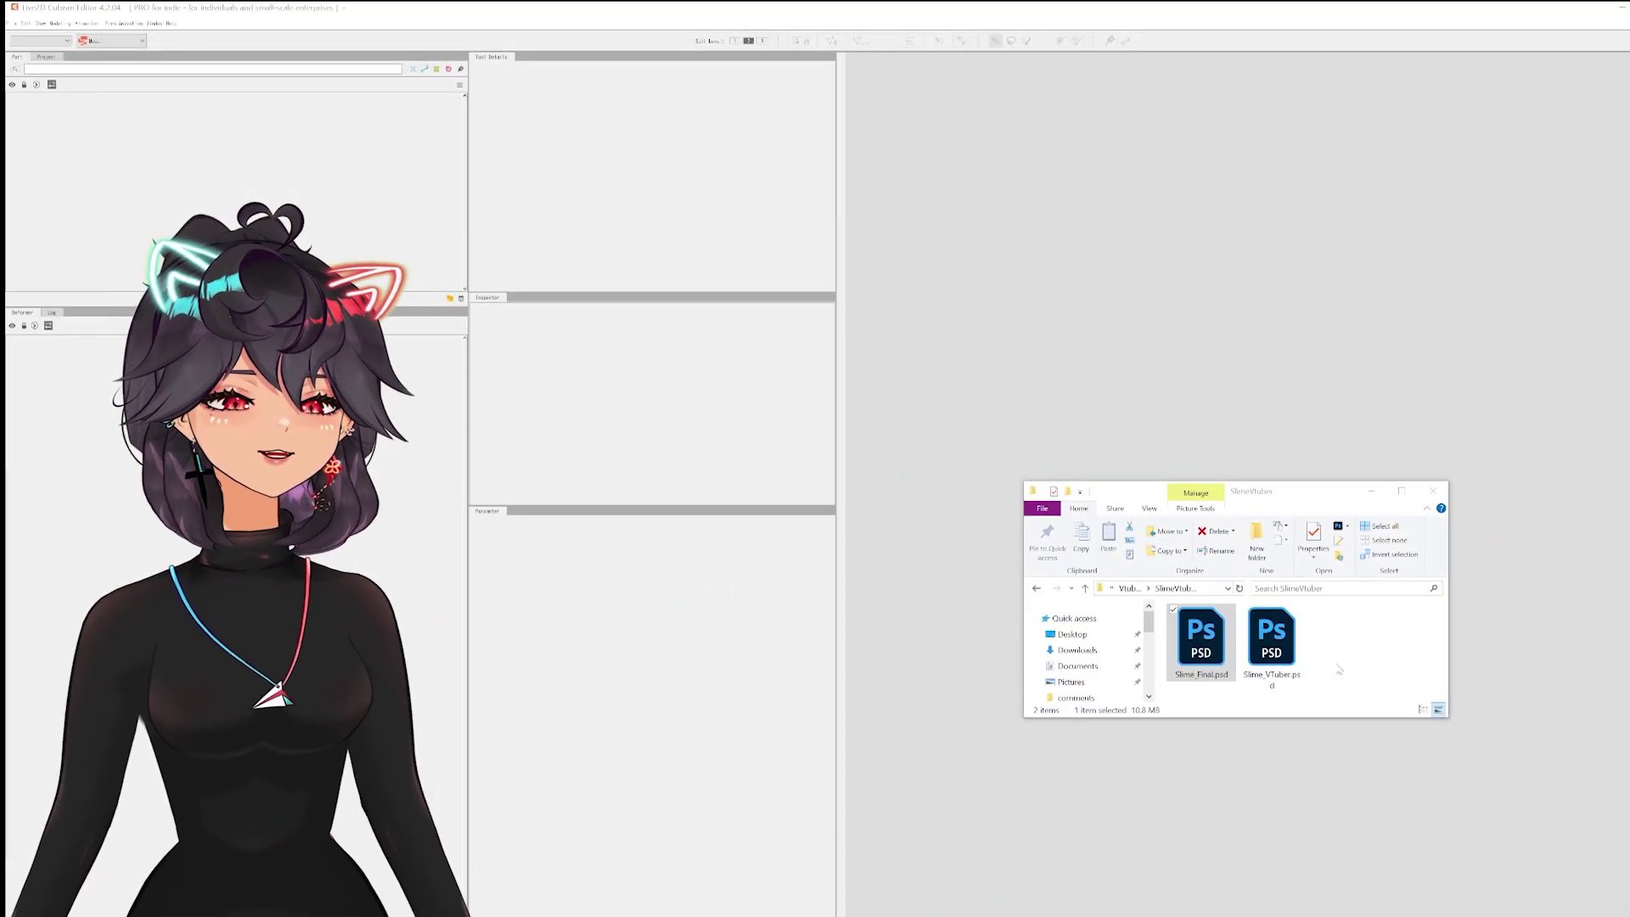
Import the Slime_Final.psd artwork into Live2D Cubism Editor as a new model.
{"action": "left_click_drag", "start_coordinate": [1201, 669], "coordinate": [863, 586]}
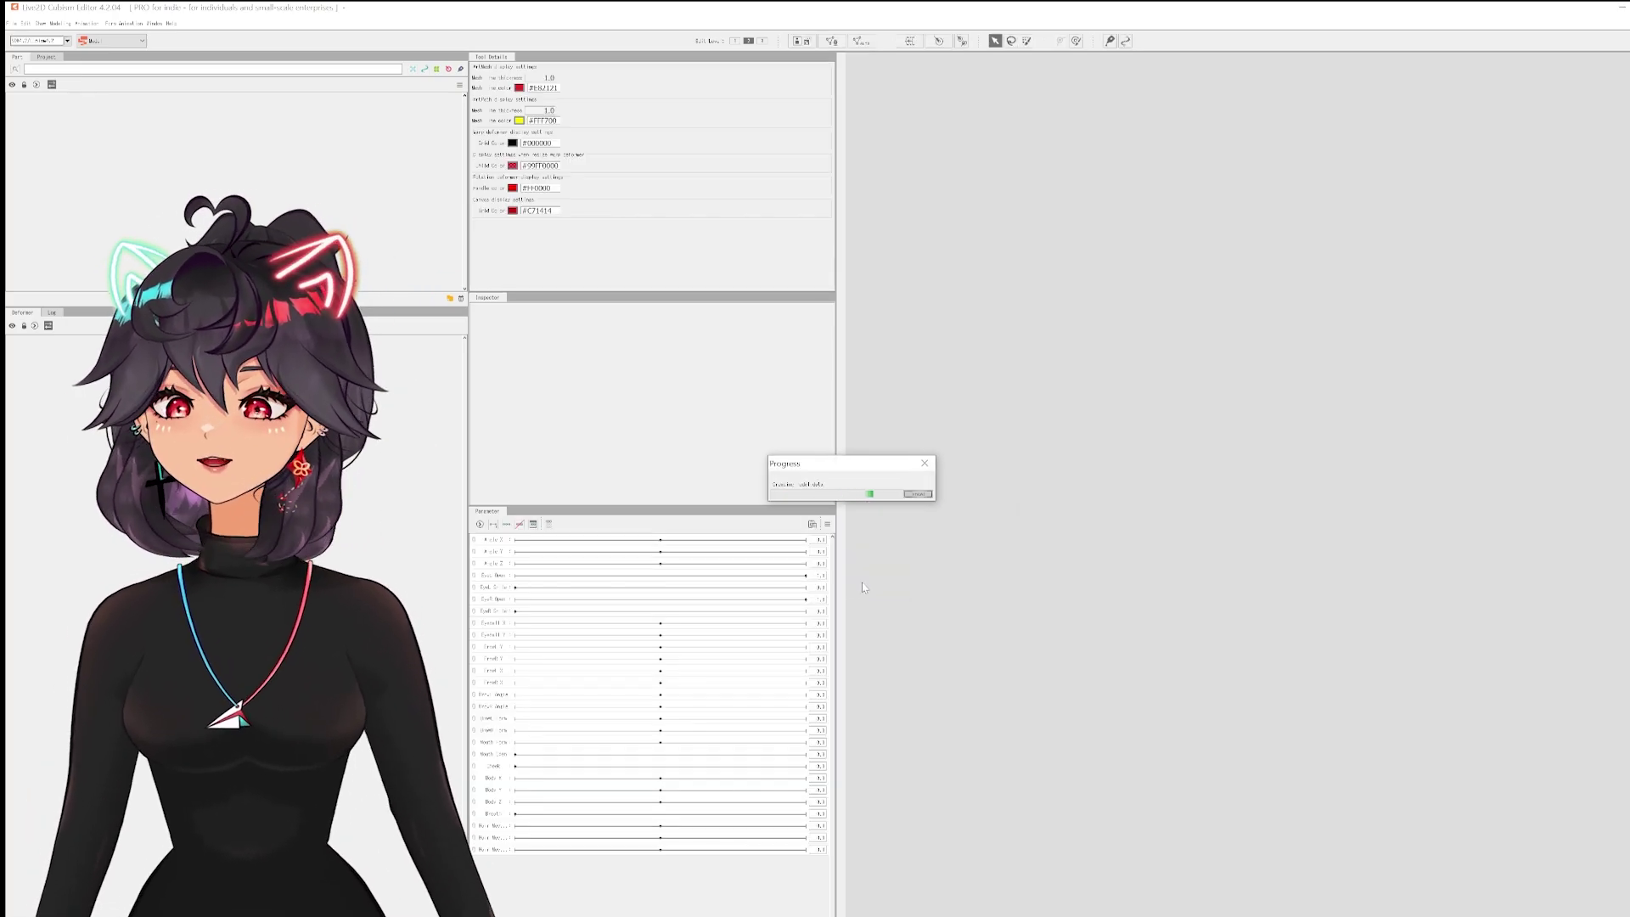
{"action": "scroll", "coordinate": [1188, 542], "scroll_direction": "down", "scroll_amount": 2}
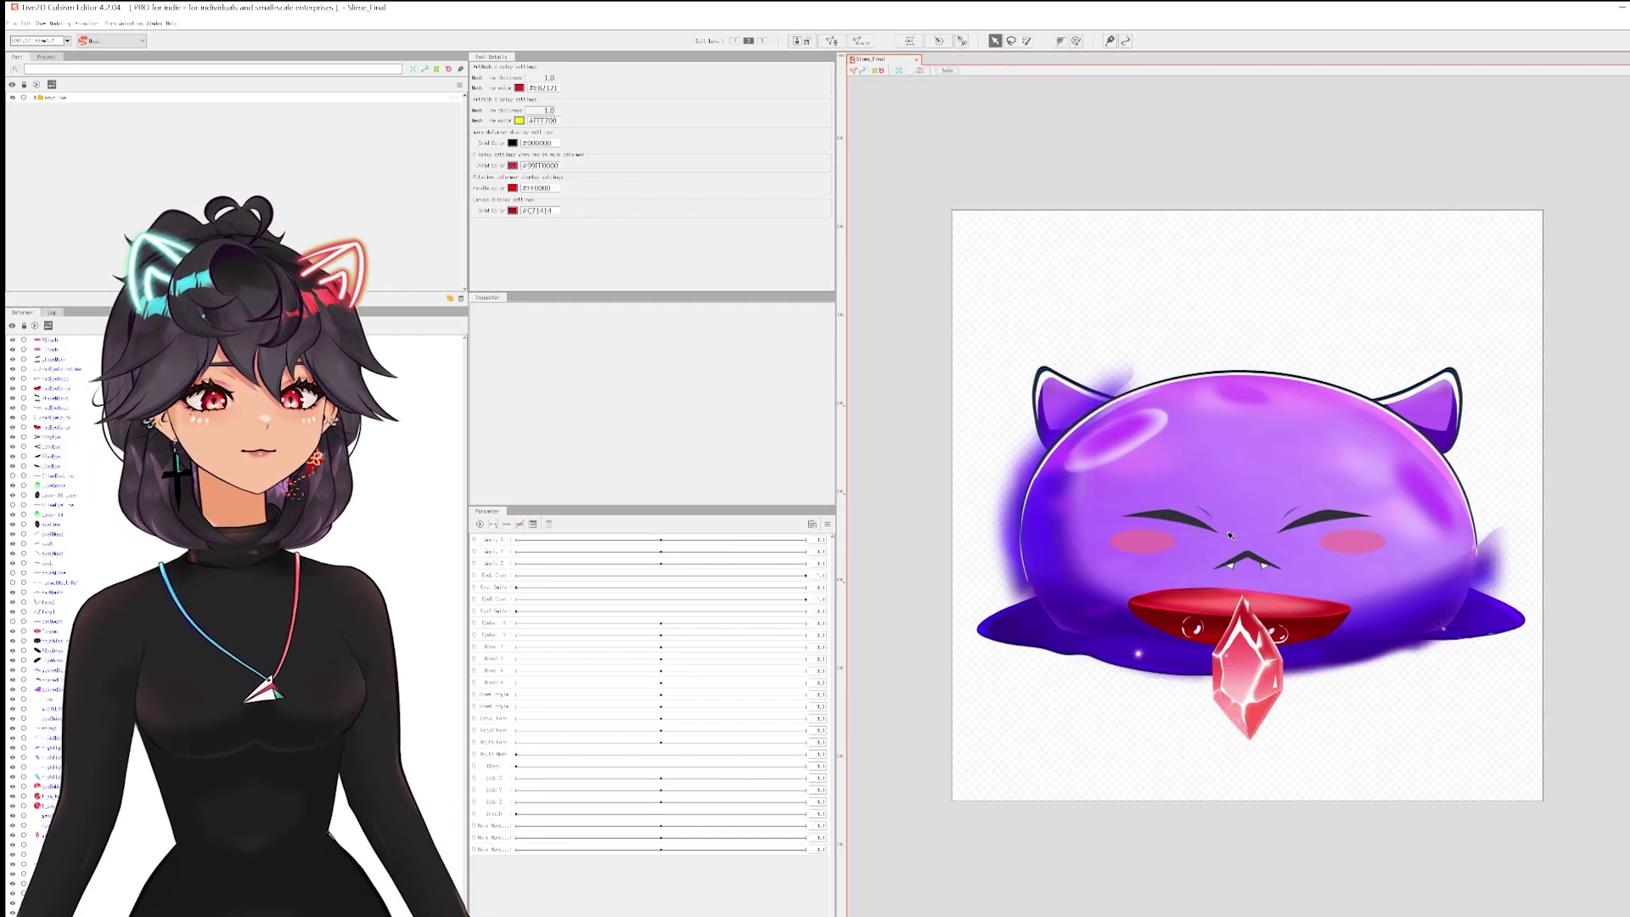
{"action": "scroll", "coordinate": [1413, 585], "scroll_direction": "up", "scroll_amount": 2}
{"action": "scroll", "coordinate": [1229, 533], "scroll_direction": "down", "scroll_amount": 2}
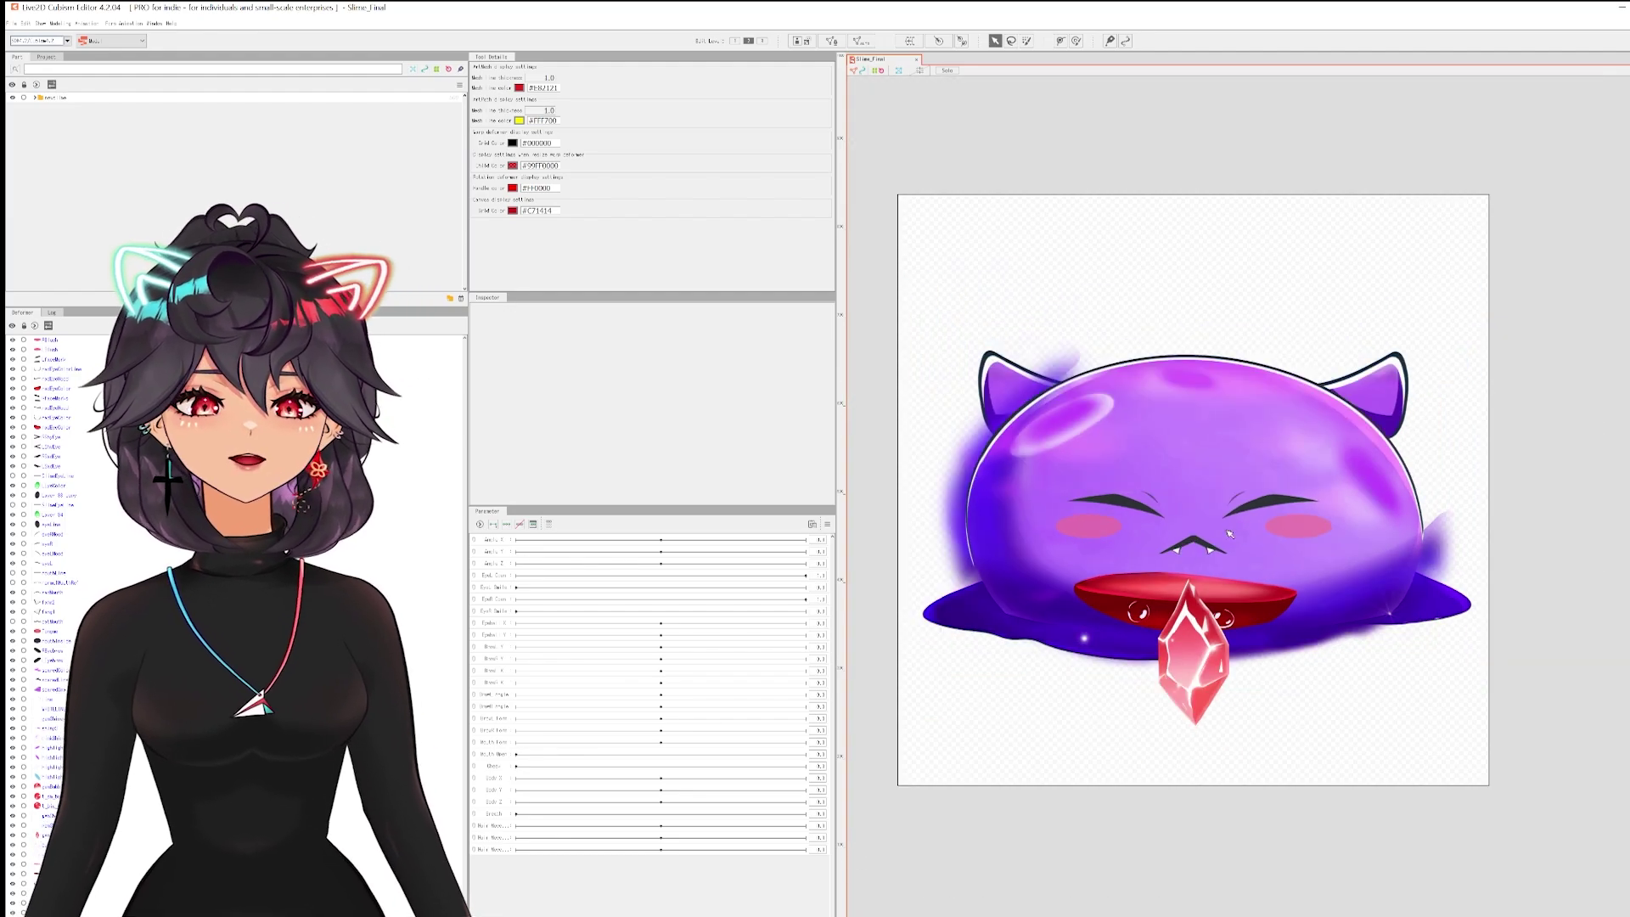
Set the blend mode of the slime's glow and highlight art meshes to Additive.
{"action": "left_click", "coordinate": [1155, 492]}
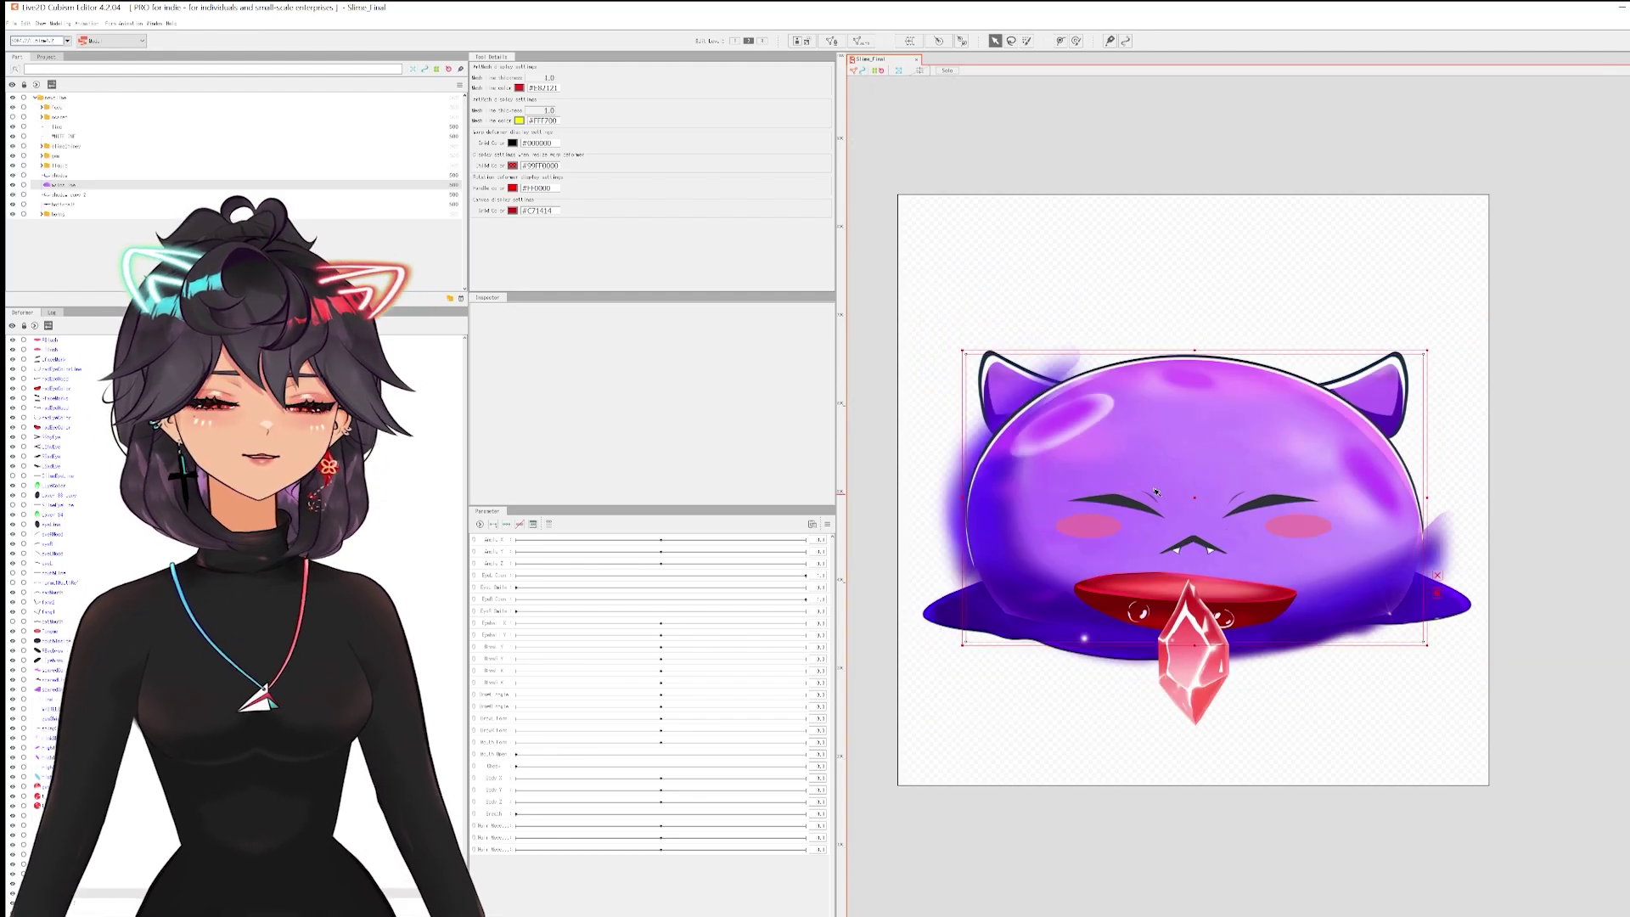
{"action": "left_click", "coordinate": [1072, 421]}
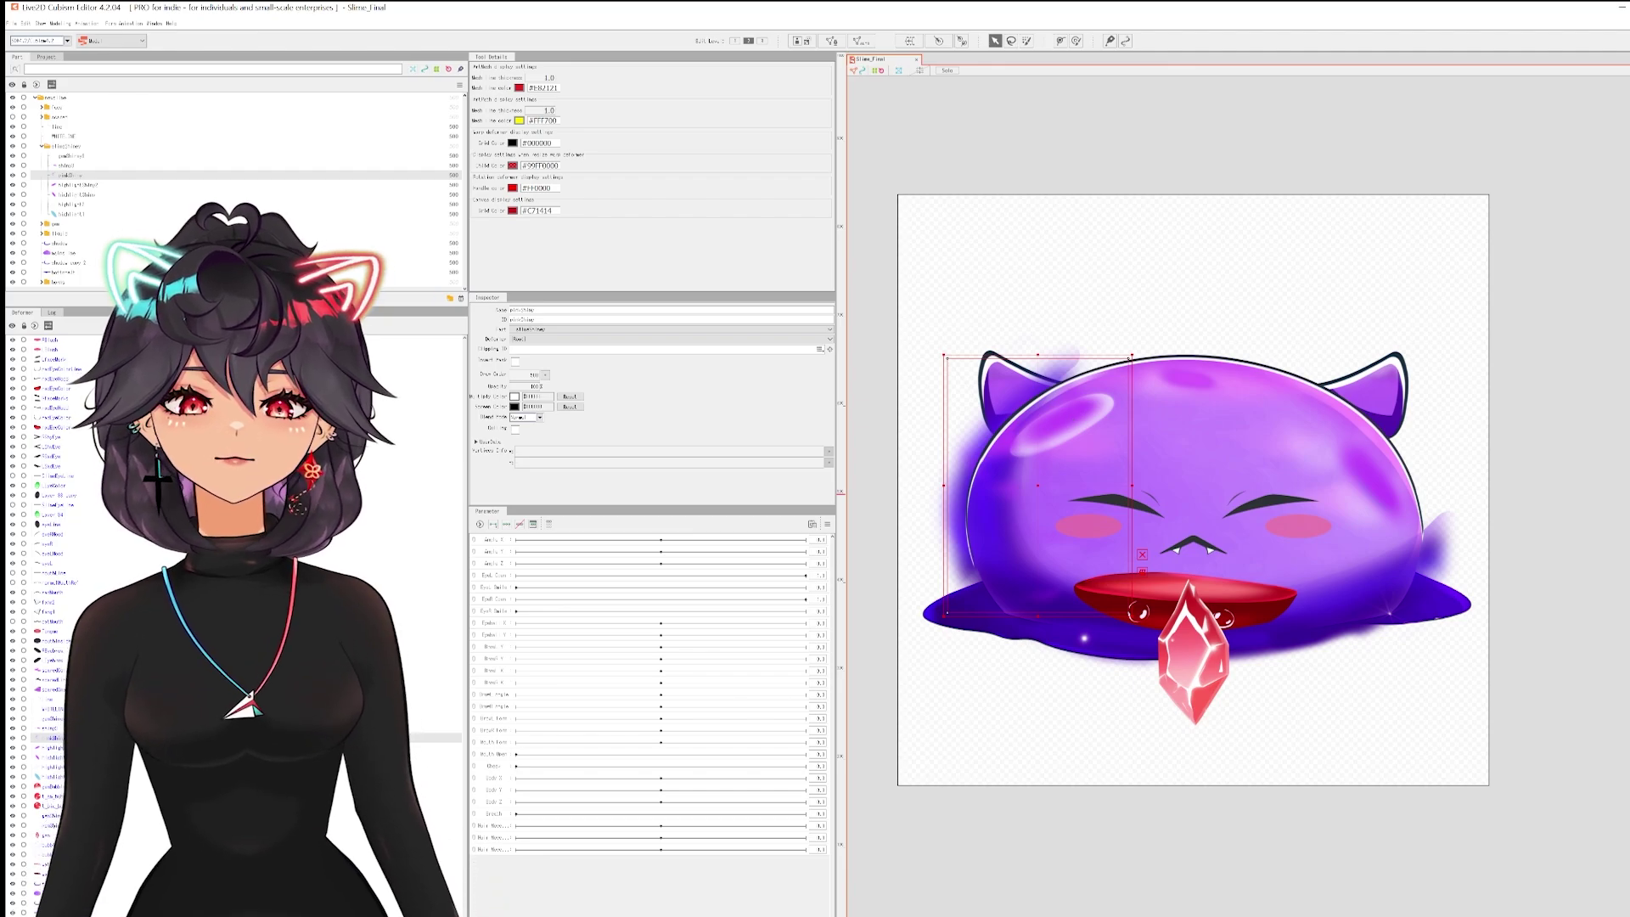
{"action": "left_click", "coordinate": [68, 729]}
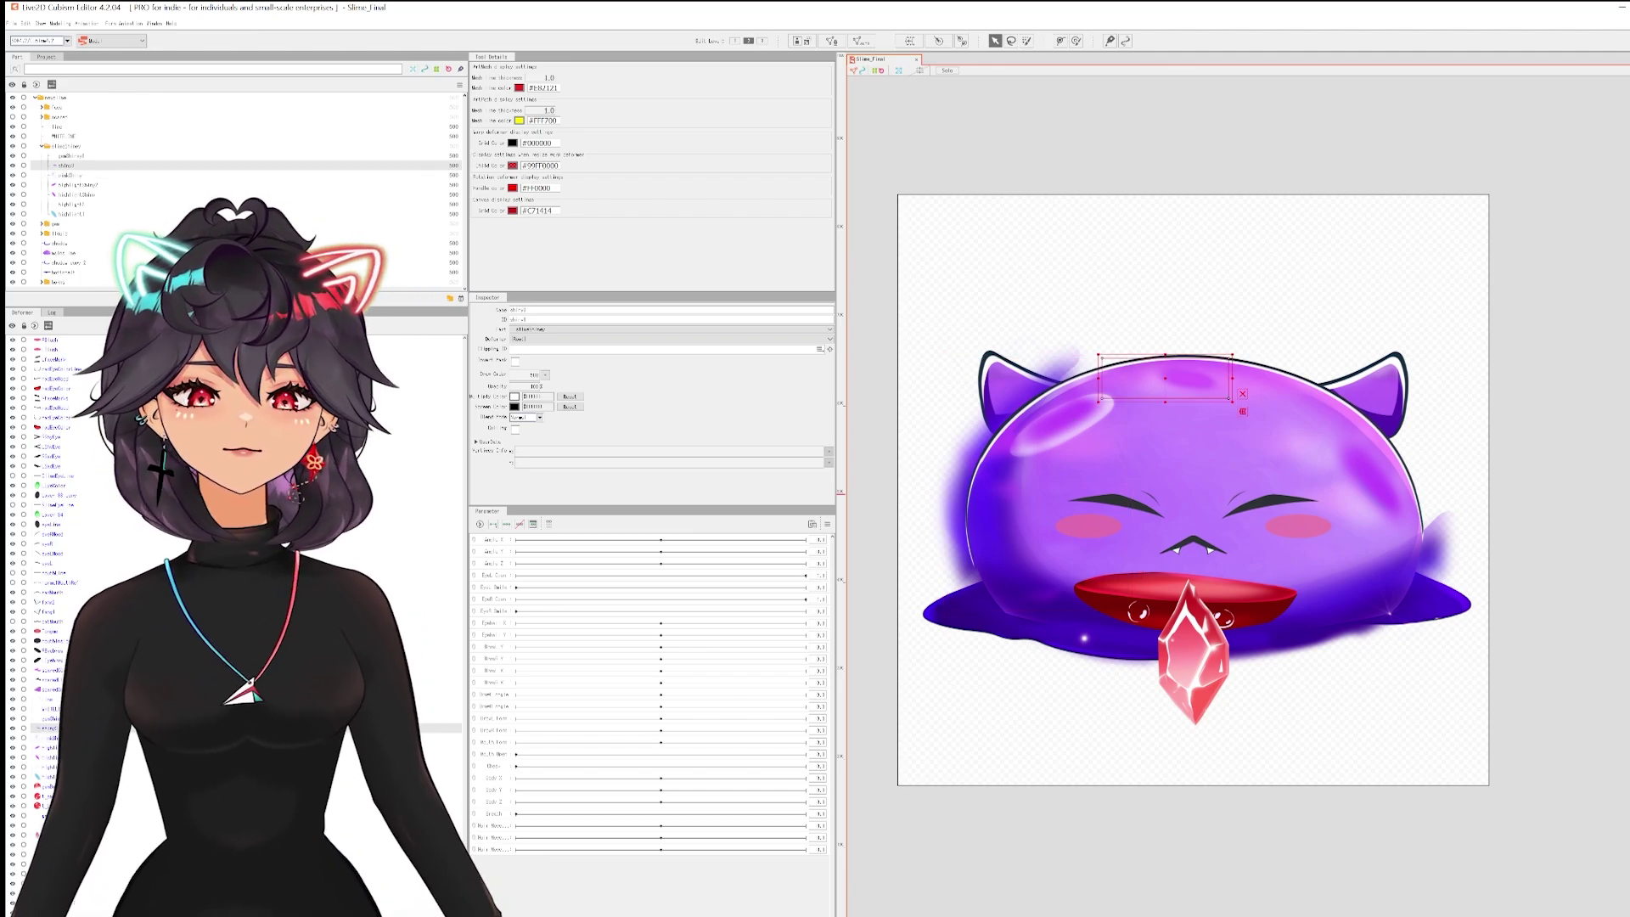
{"action": "left_click", "coordinate": [71, 175]}
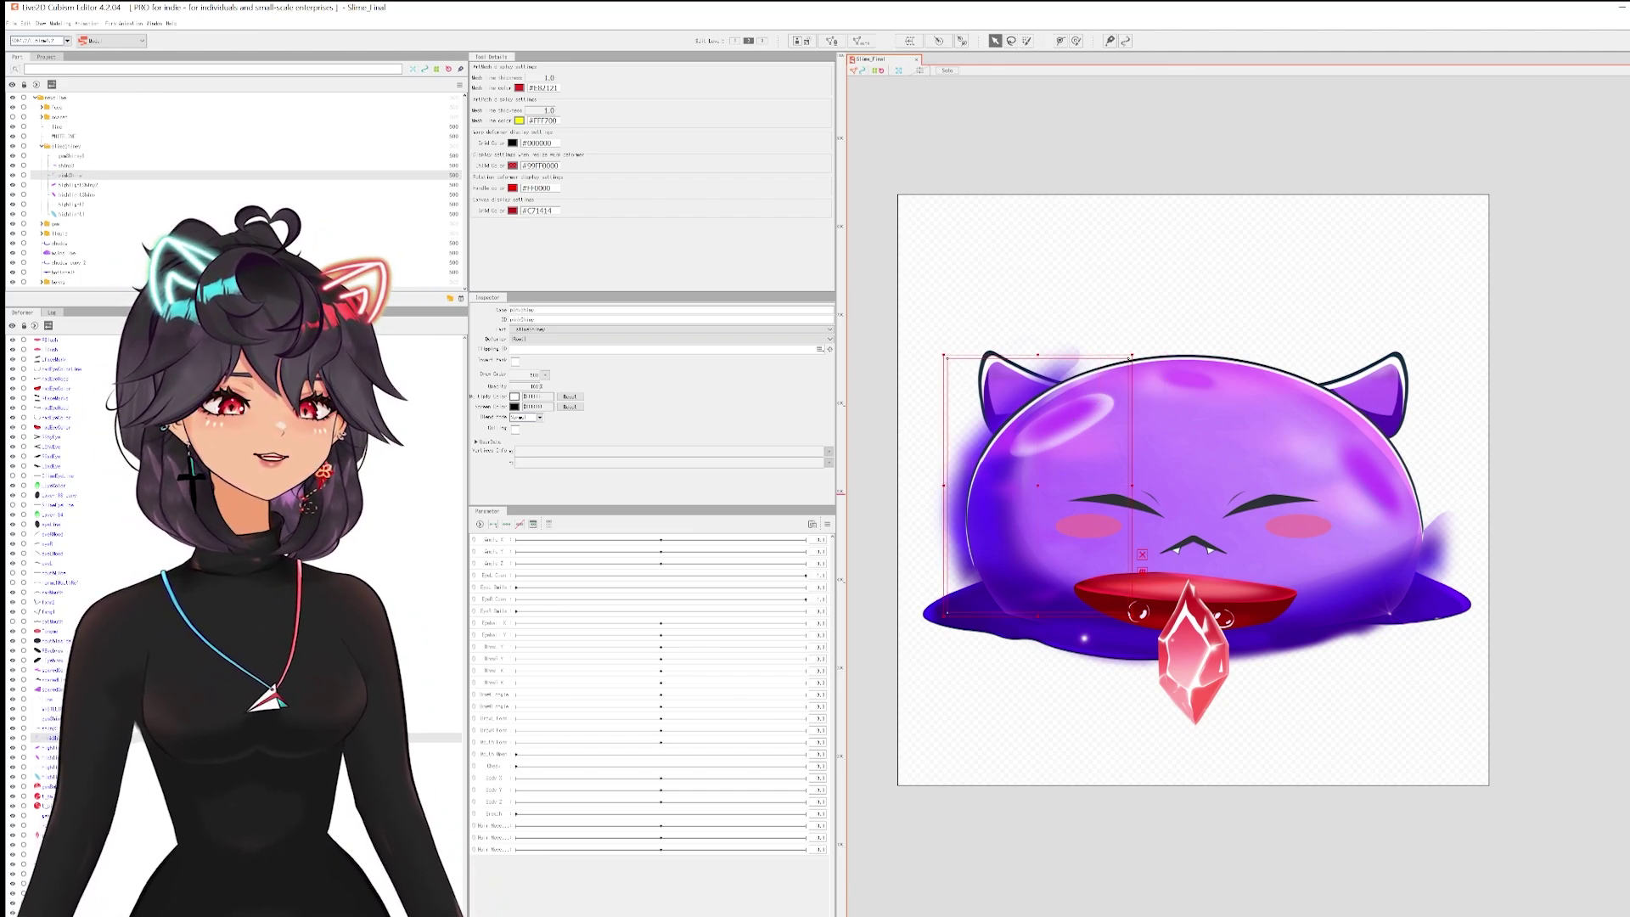
{"action": "left_click", "coordinate": [72, 214], "text": "shift"}
{"action": "left_click", "coordinate": [524, 417]}
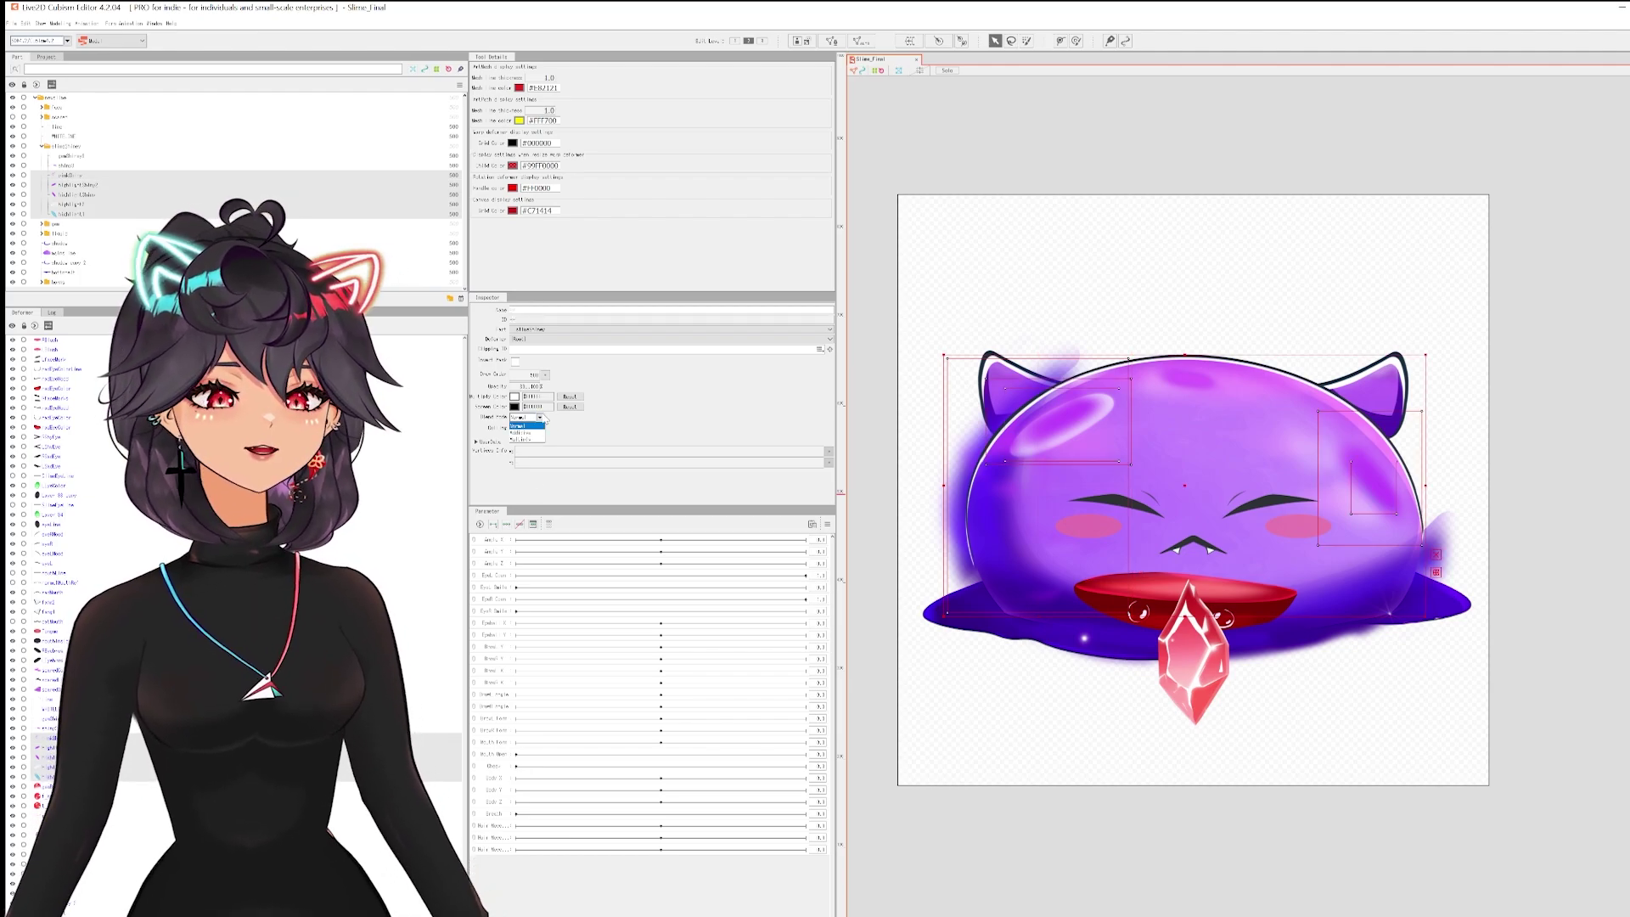
{"action": "left_click", "coordinate": [535, 434]}
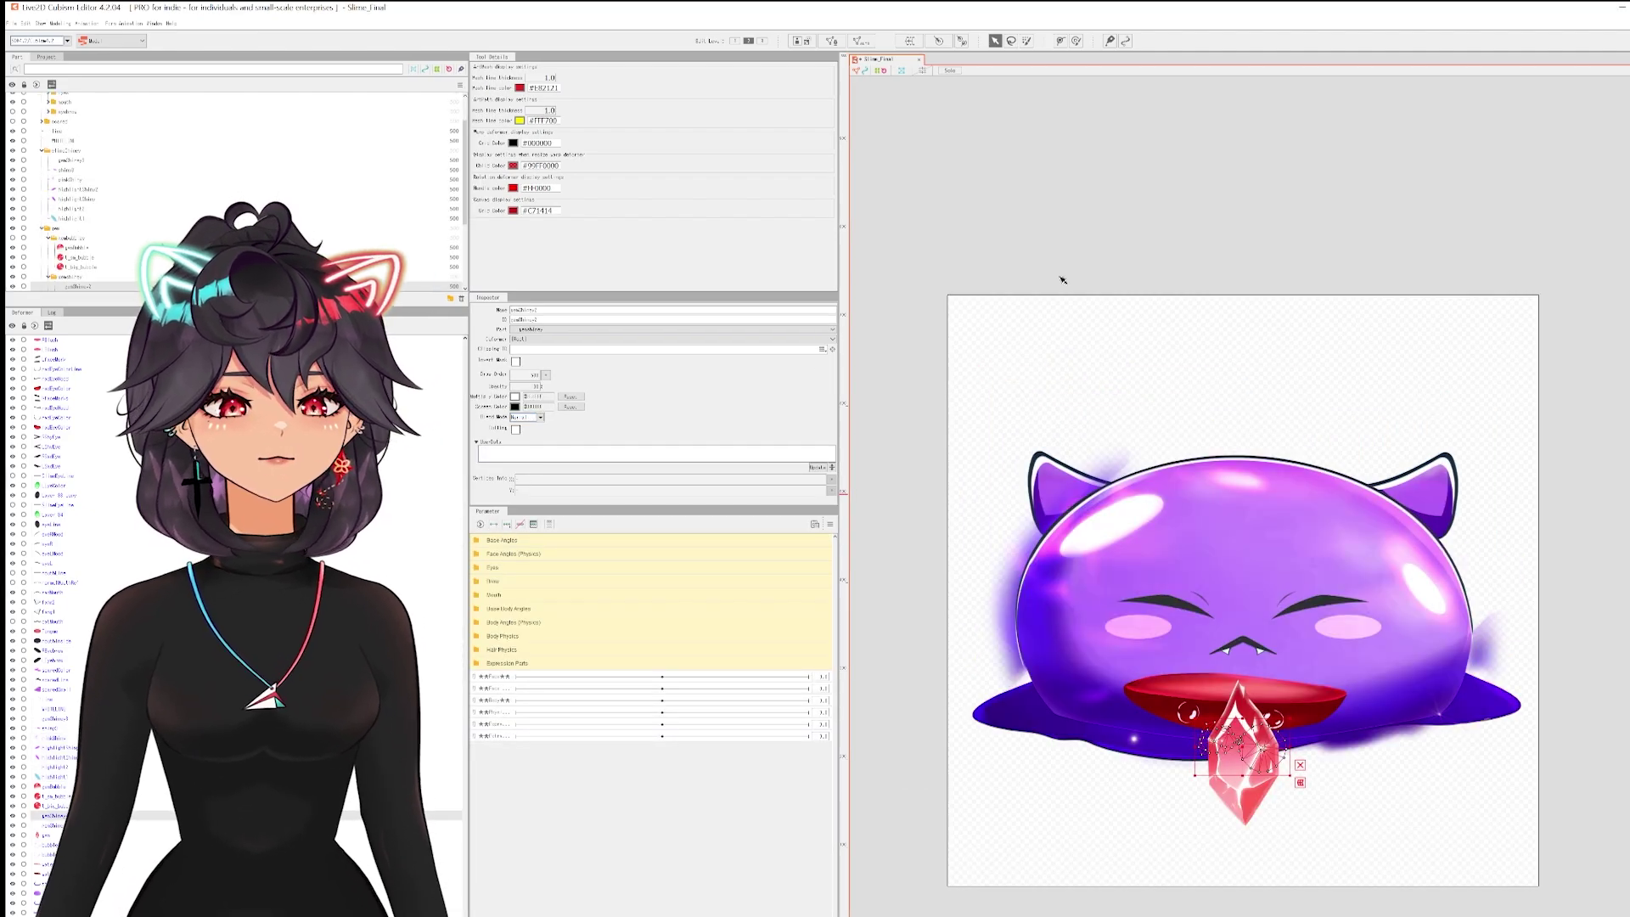
Generate meshes automatically for all of the slime's art meshes with the Standard preset.
{"action": "key", "text": "ctrl+a"}
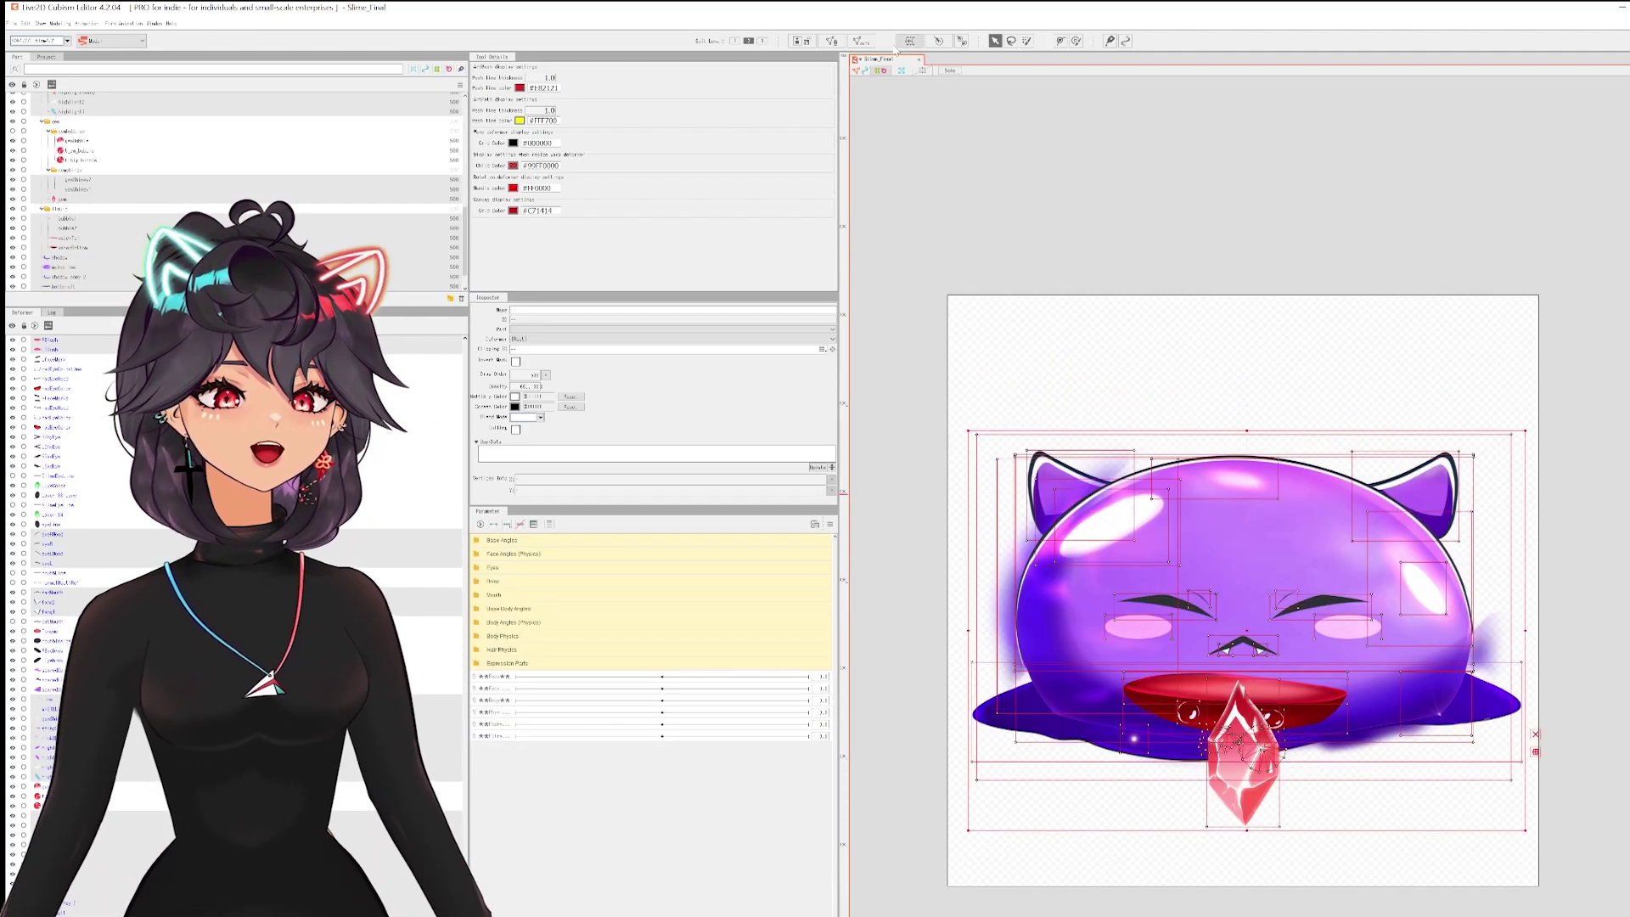
{"action": "left_click", "coordinate": [860, 42]}
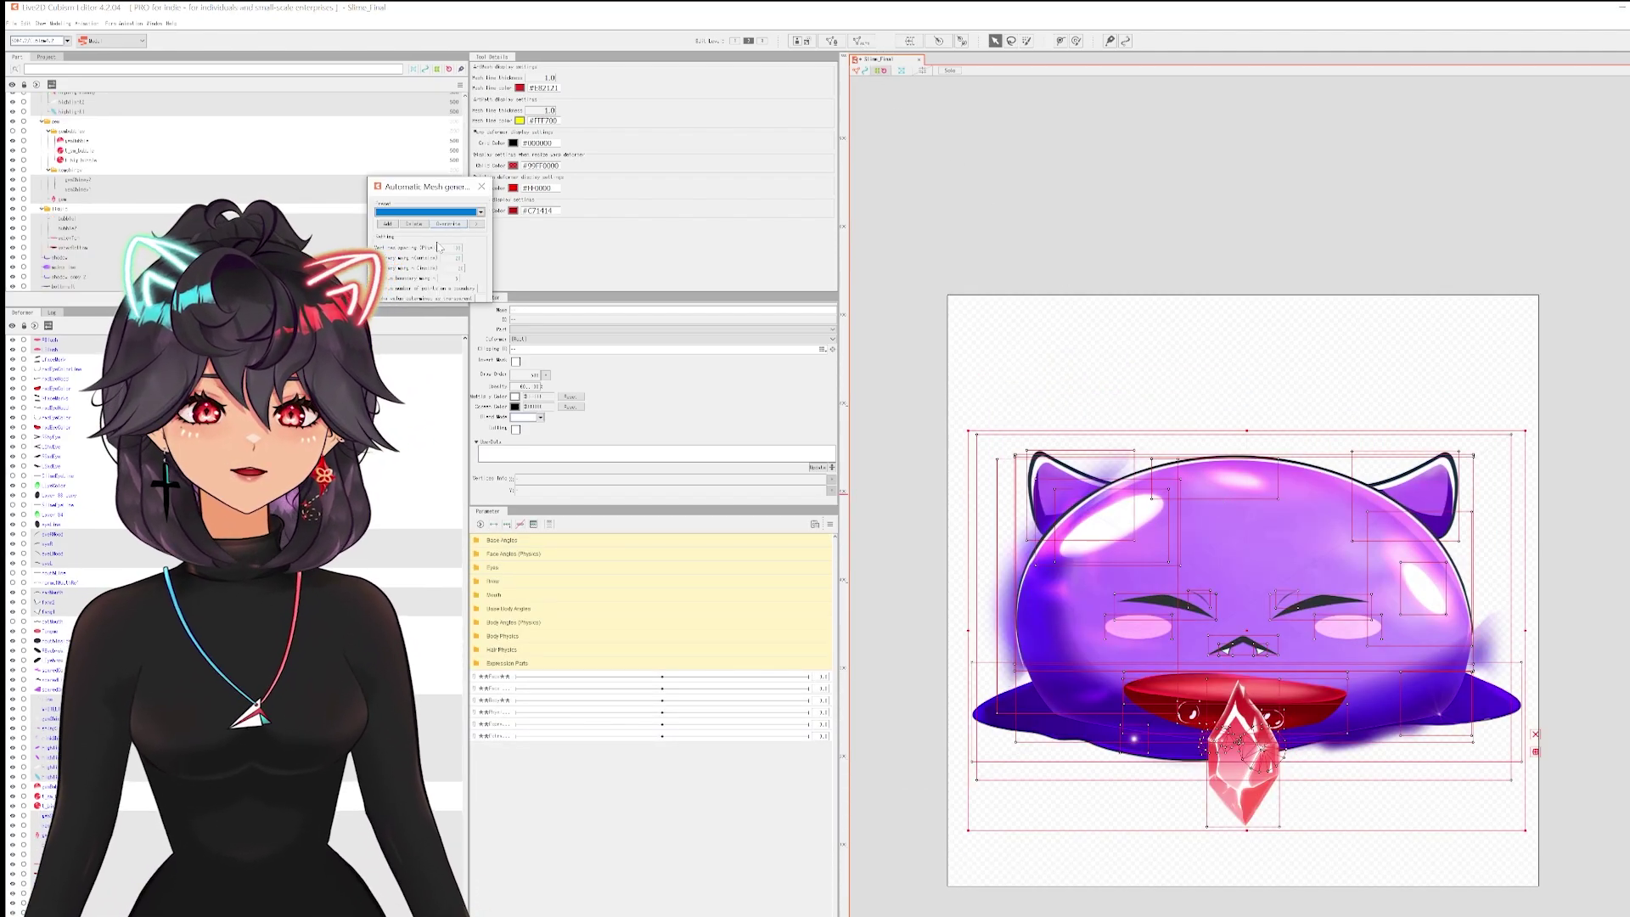
{"action": "left_click", "coordinate": [416, 212]}
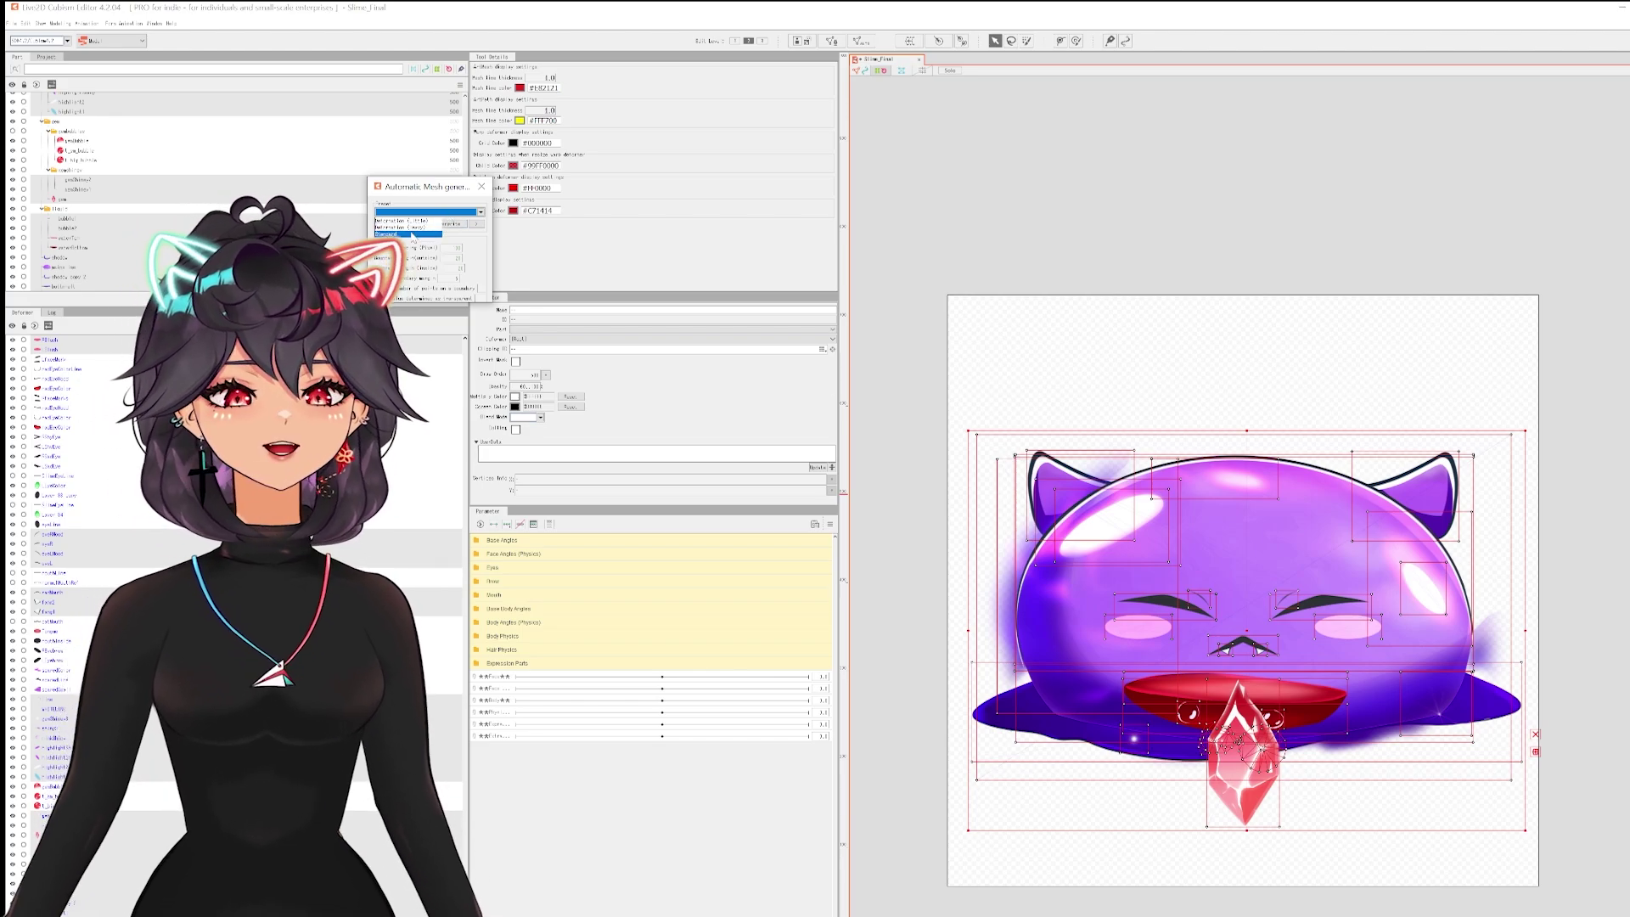
{"action": "left_click", "coordinate": [414, 234]}
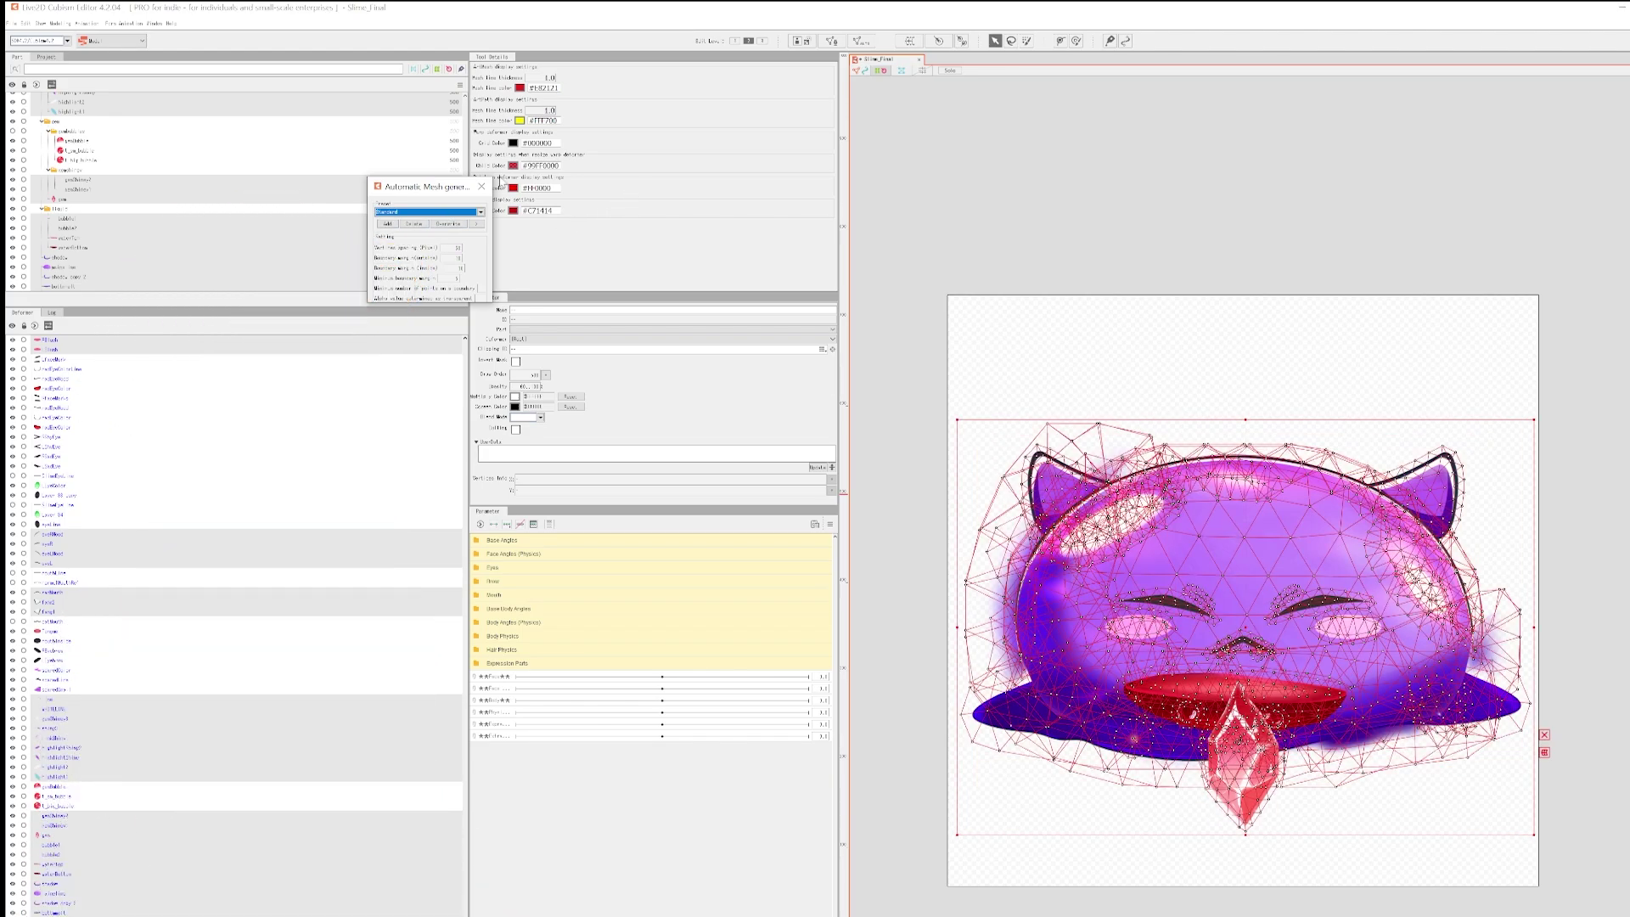
{"action": "left_click", "coordinate": [481, 186]}
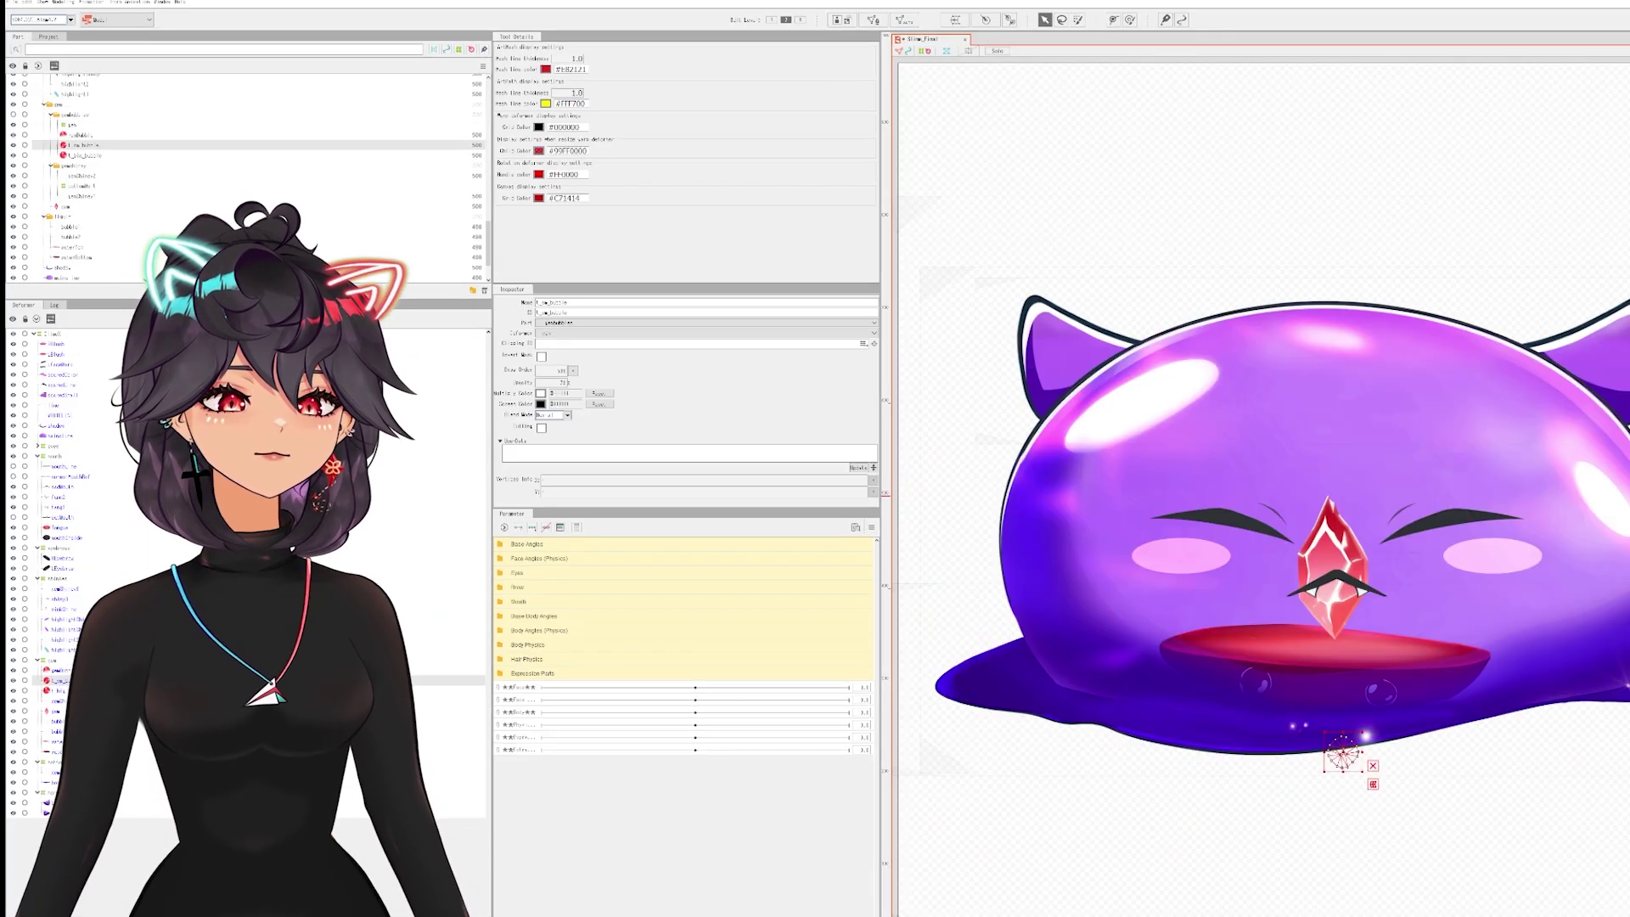
Glue the slime's body to its base puddle by binding their overlapping mesh vertices in mesh edit mode.
{"action": "left_click", "coordinate": [831, 40]}
{"action": "left_click", "coordinate": [521, 54]}
{"action": "left_click_drag", "start_coordinate": [1255, 801], "coordinate": [1084, 741]}
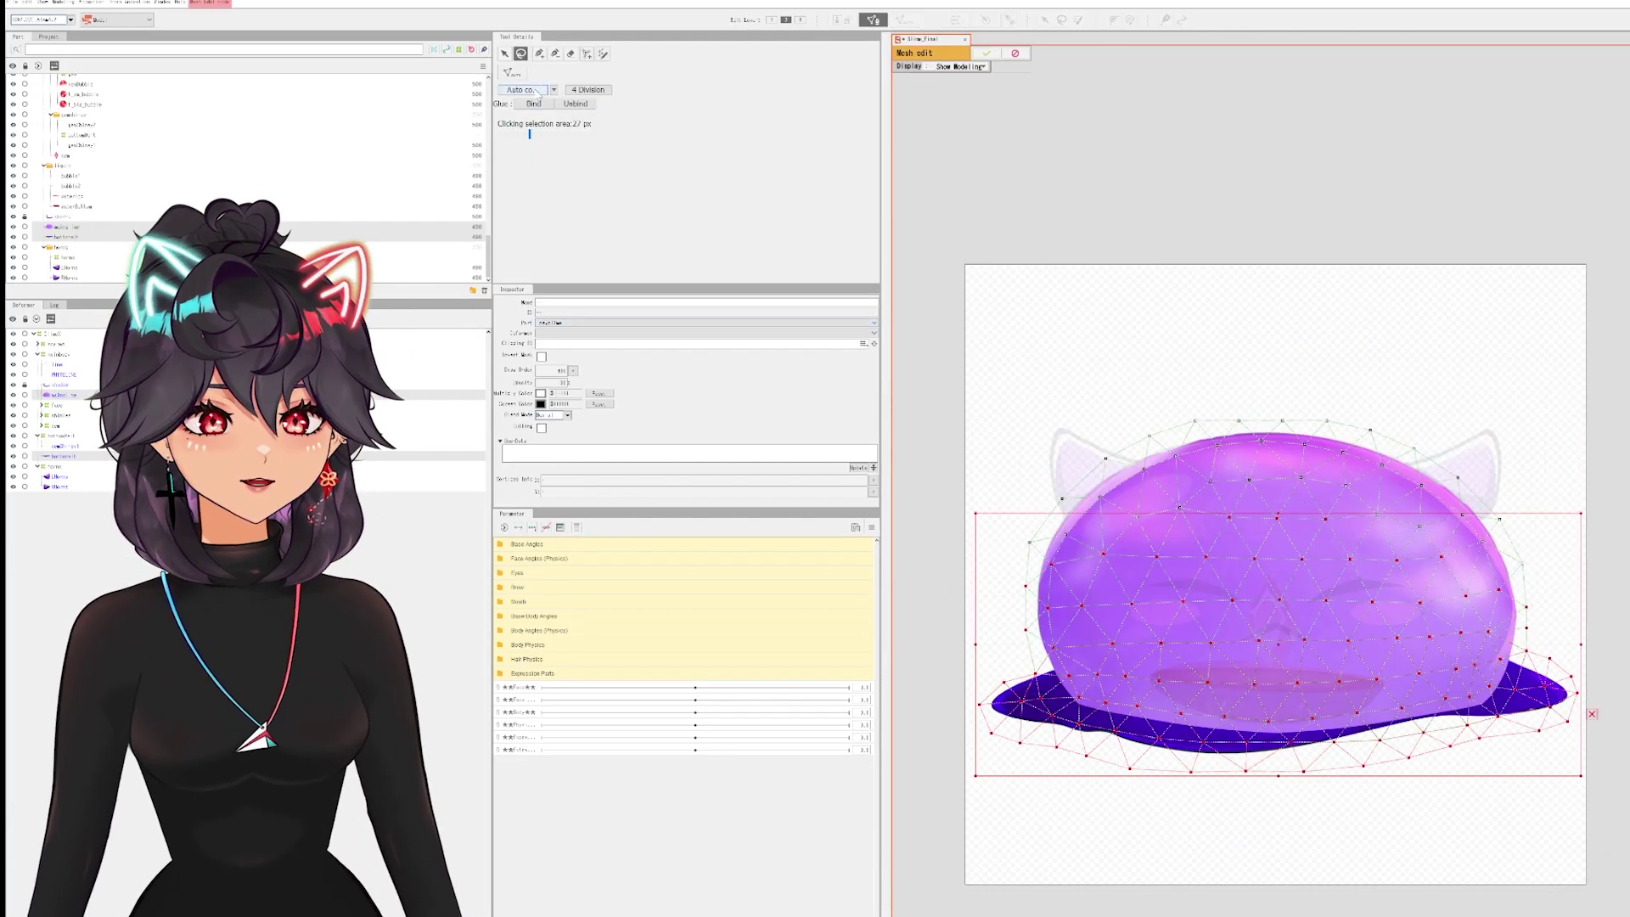
{"action": "left_click", "coordinate": [533, 104]}
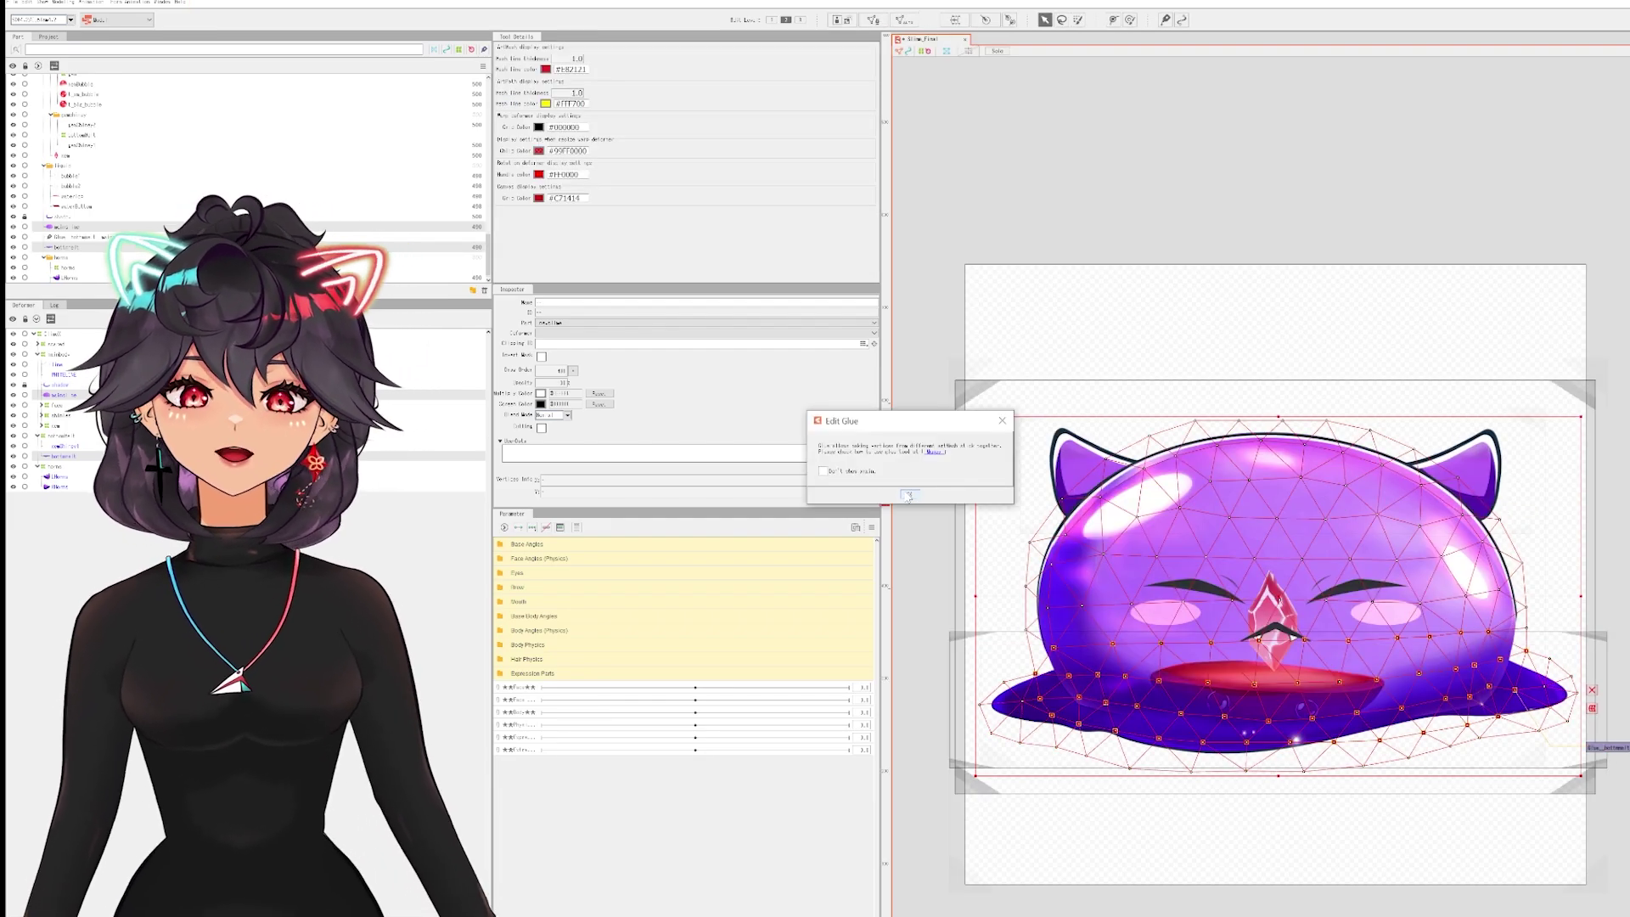
{"action": "mouse_move", "coordinate": [1312, 612]}
{"action": "left_mouse_down"}
{"action": "mouse_move", "coordinate": [1182, 668]}
{"action": "mouse_move", "coordinate": [1245, 675]}
{"action": "mouse_move", "coordinate": [1141, 679]}
{"action": "left_mouse_up"}
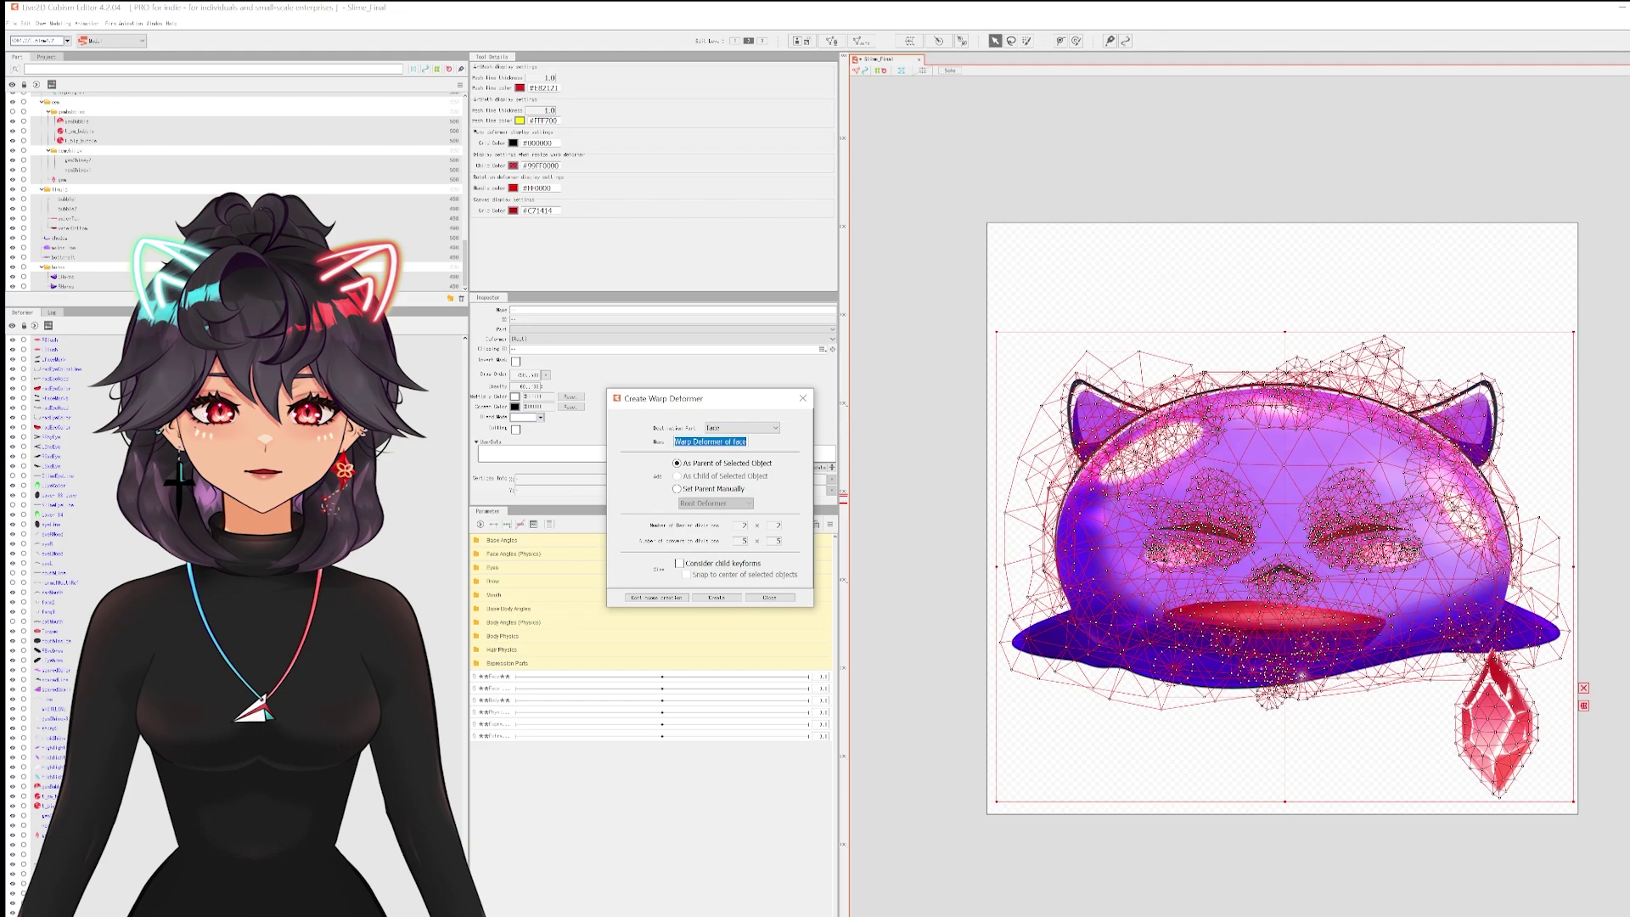
Create a warp deformer named Slime as parent of all selected slime parts.
{"action": "type", "text": "Slim"}
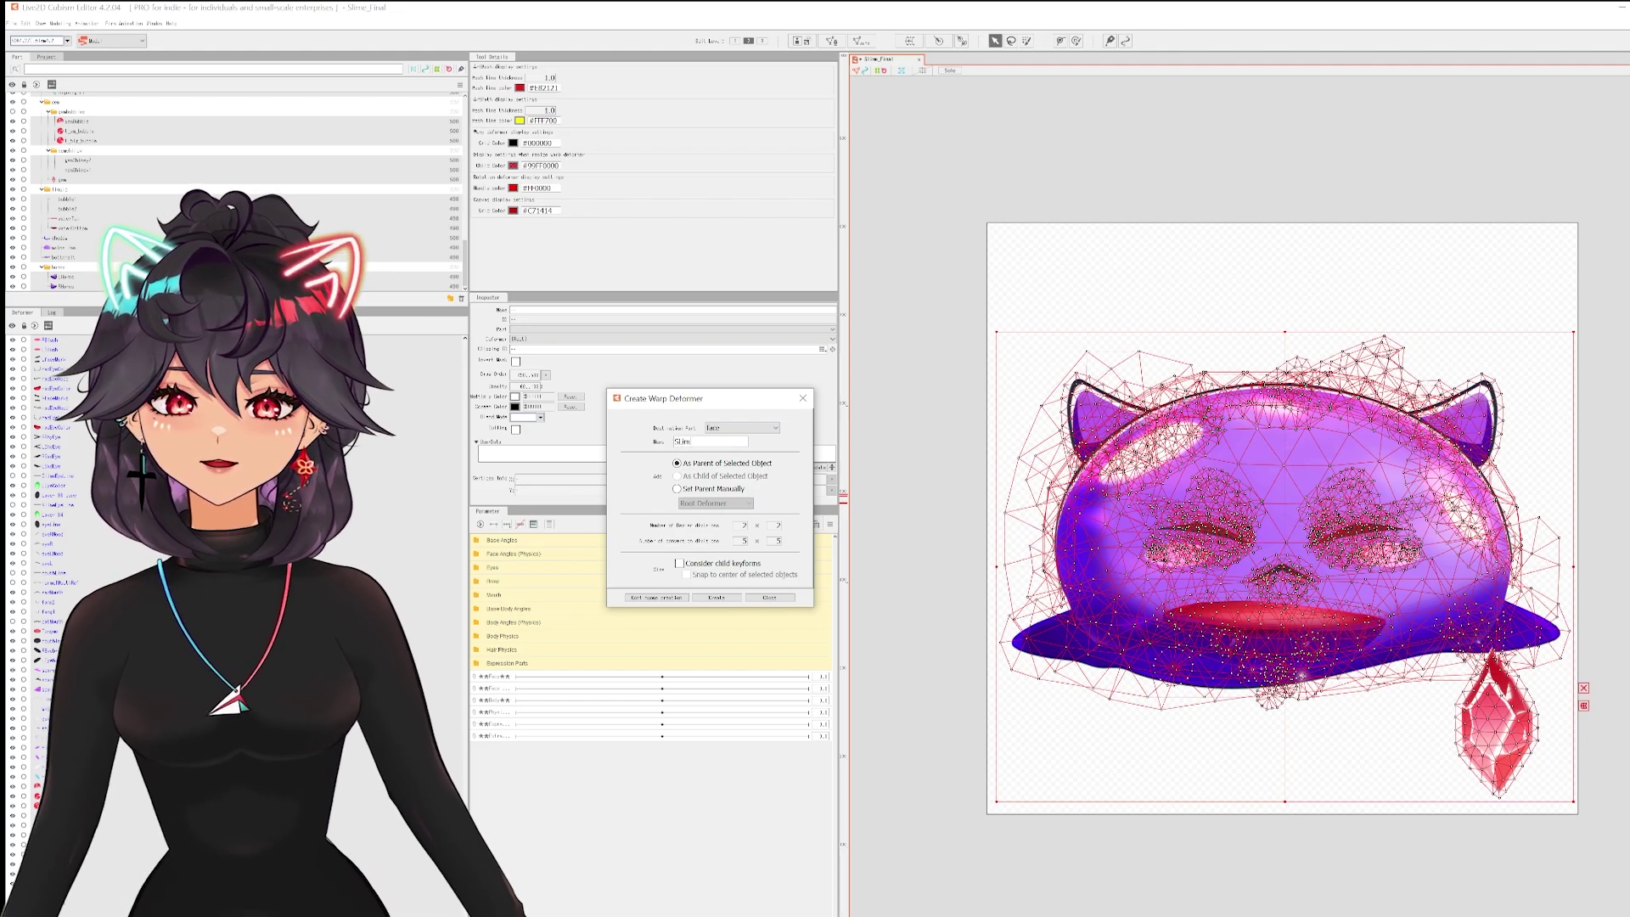
{"action": "type", "text": "eX"}
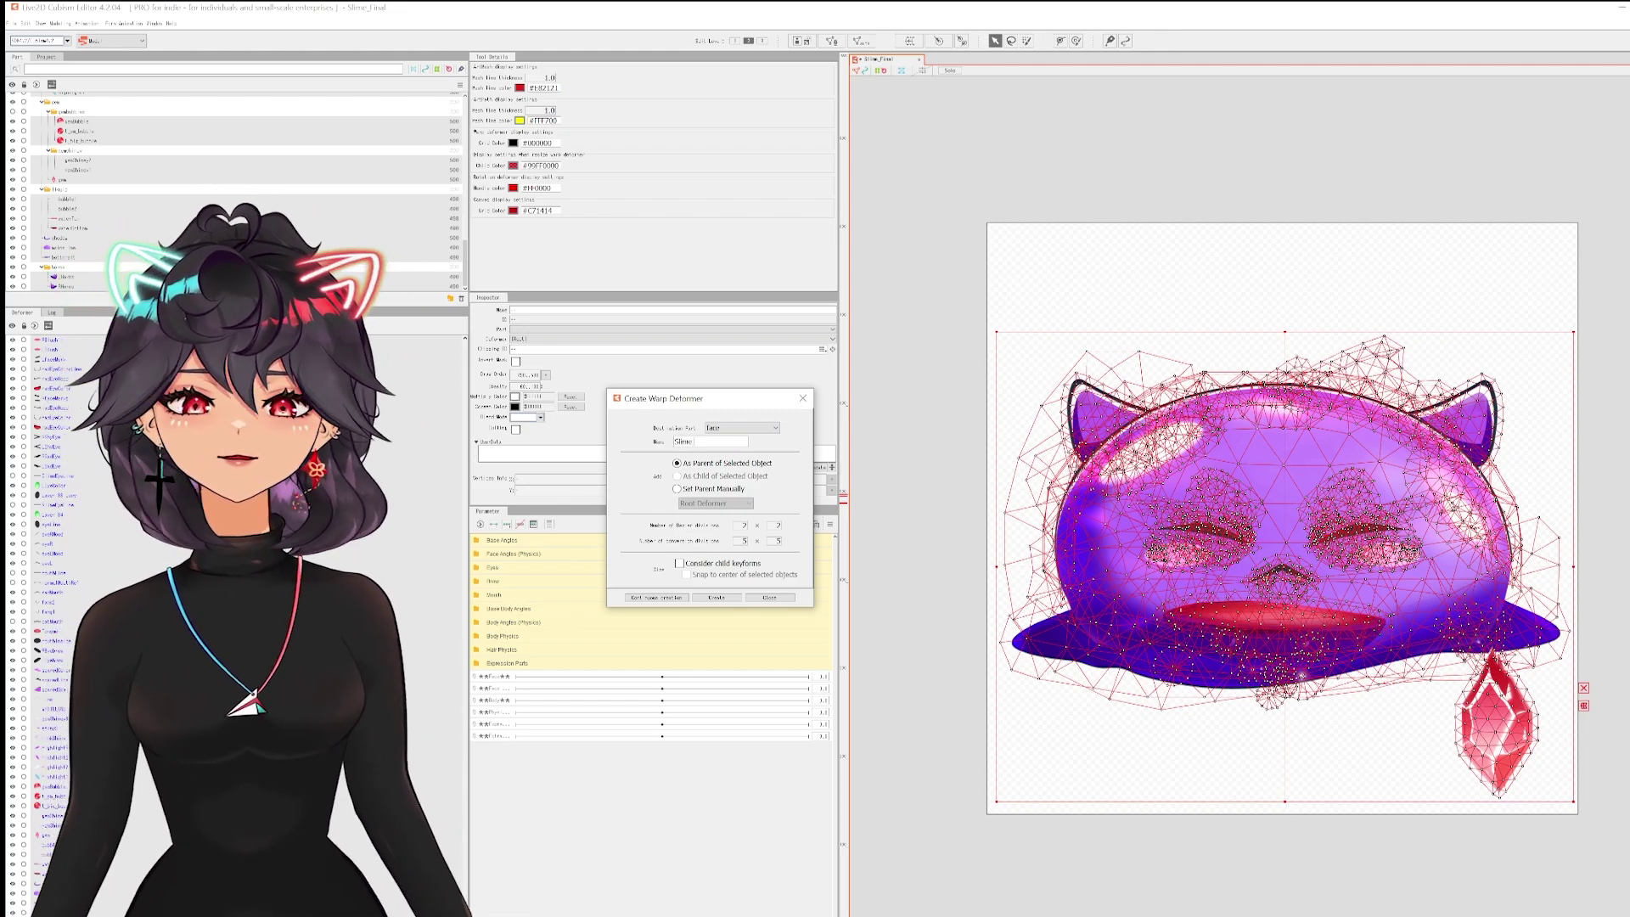
{"action": "left_click", "coordinate": [728, 598]}
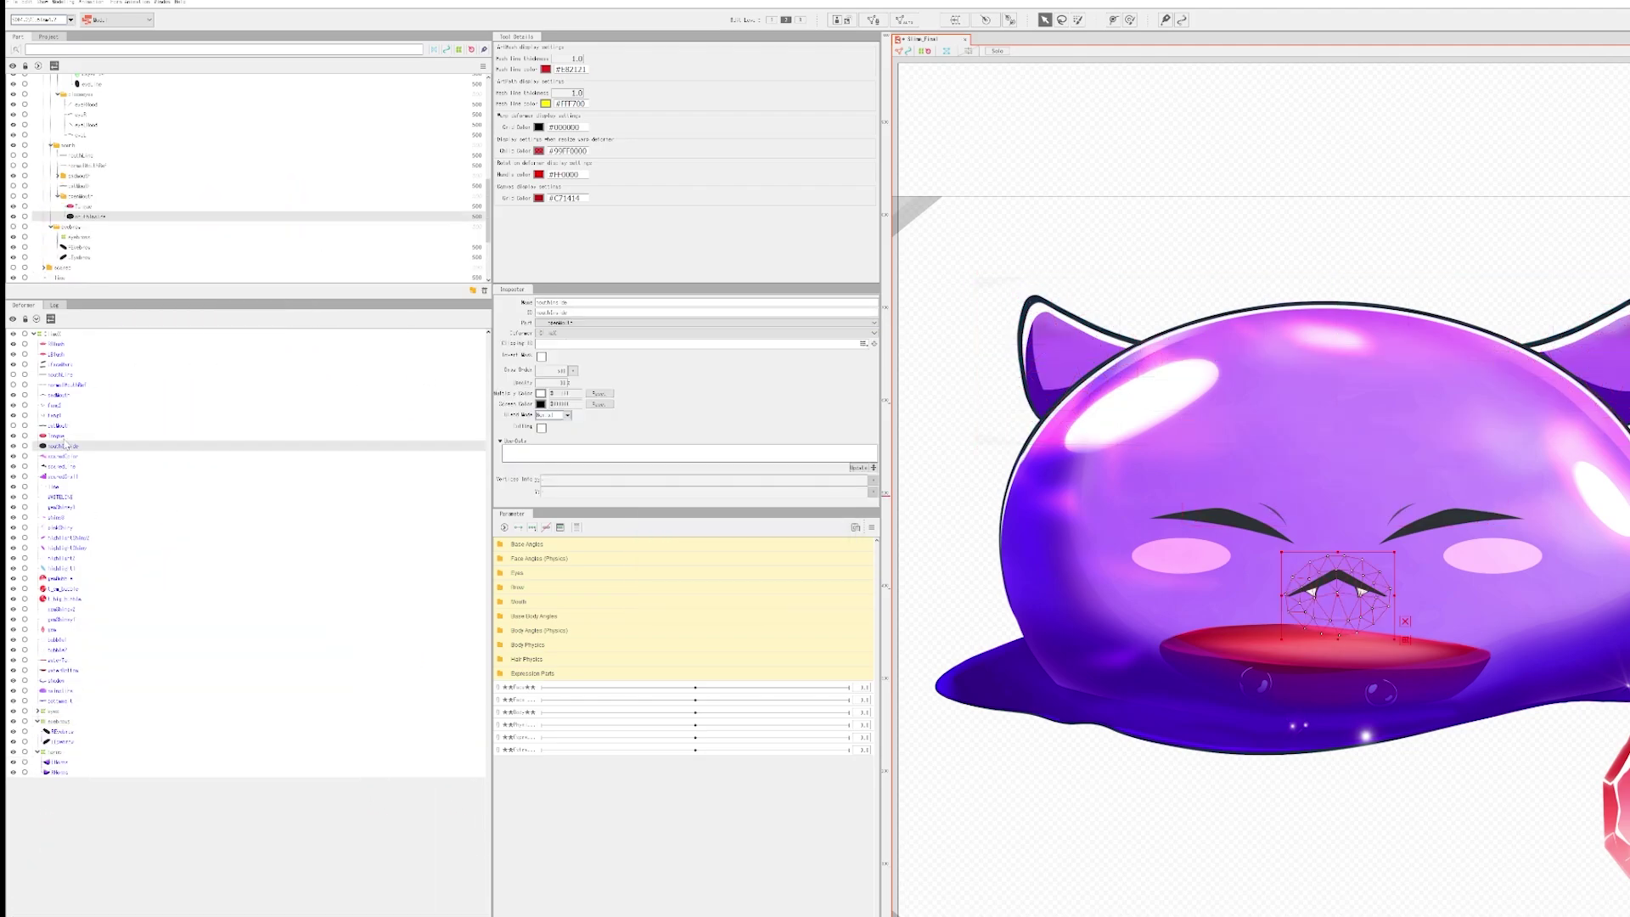
Move the gem to the centre of the slime's face and create a warp deformer around the gem, bubble and lower-body detail parts.
{"action": "left_click", "coordinate": [59, 375], "text": "shift"}
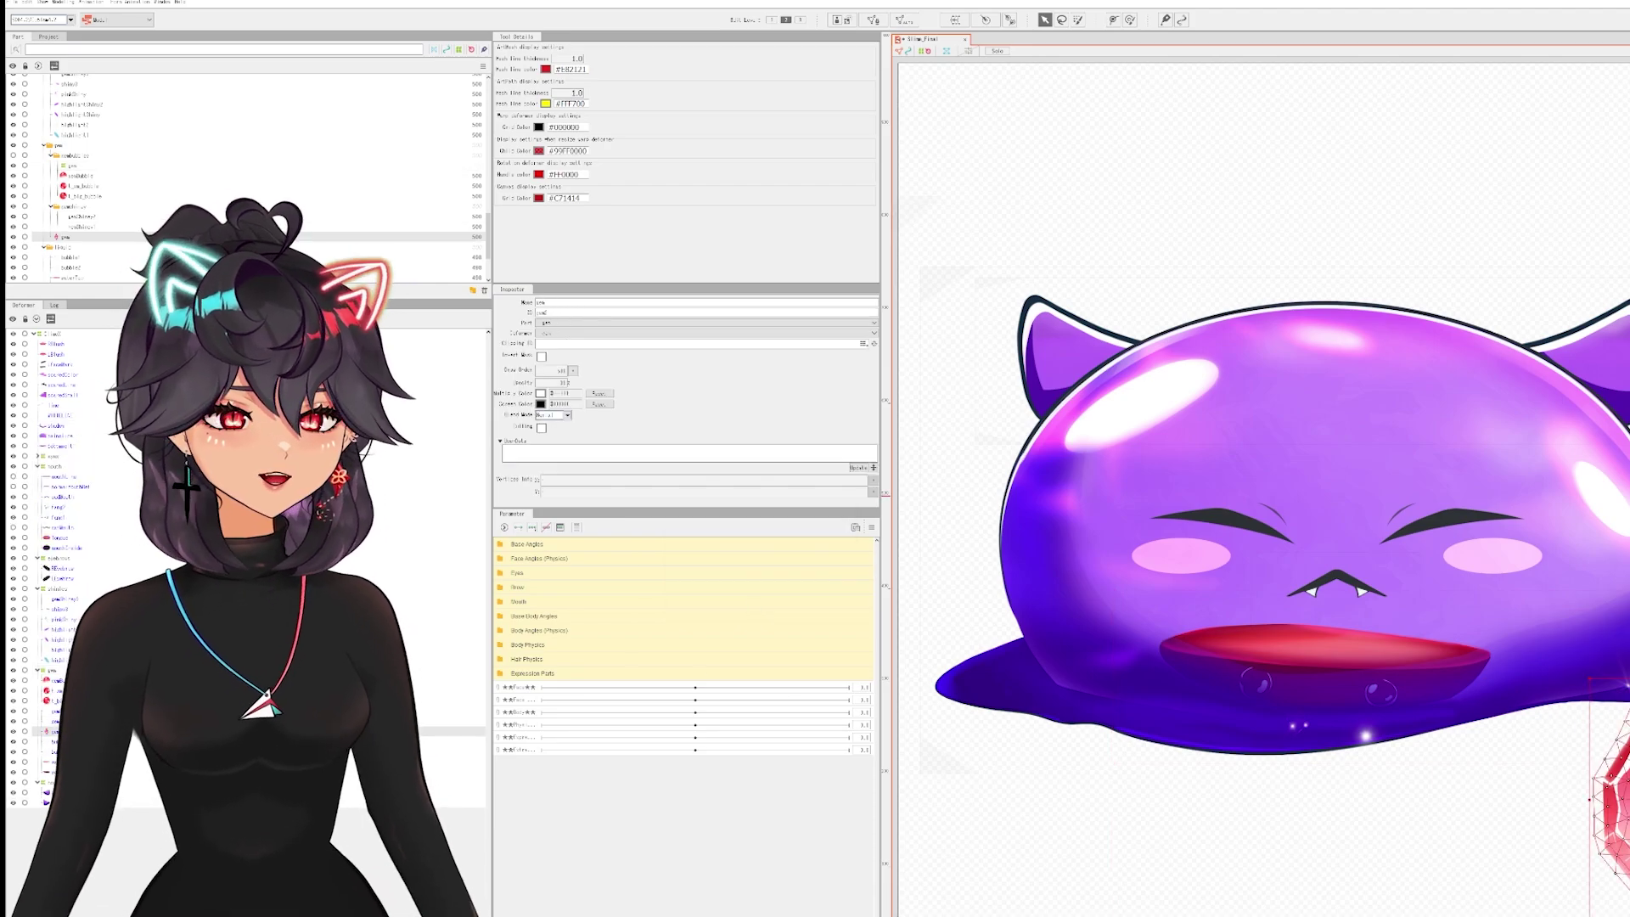
{"action": "left_click_drag", "start_coordinate": [1342, 634], "coordinate": [1334, 603]}
{"action": "left_click_drag", "start_coordinate": [1397, 482], "coordinate": [1356, 560]}
{"action": "left_click_drag", "start_coordinate": [1311, 650], "coordinate": [1334, 563]}
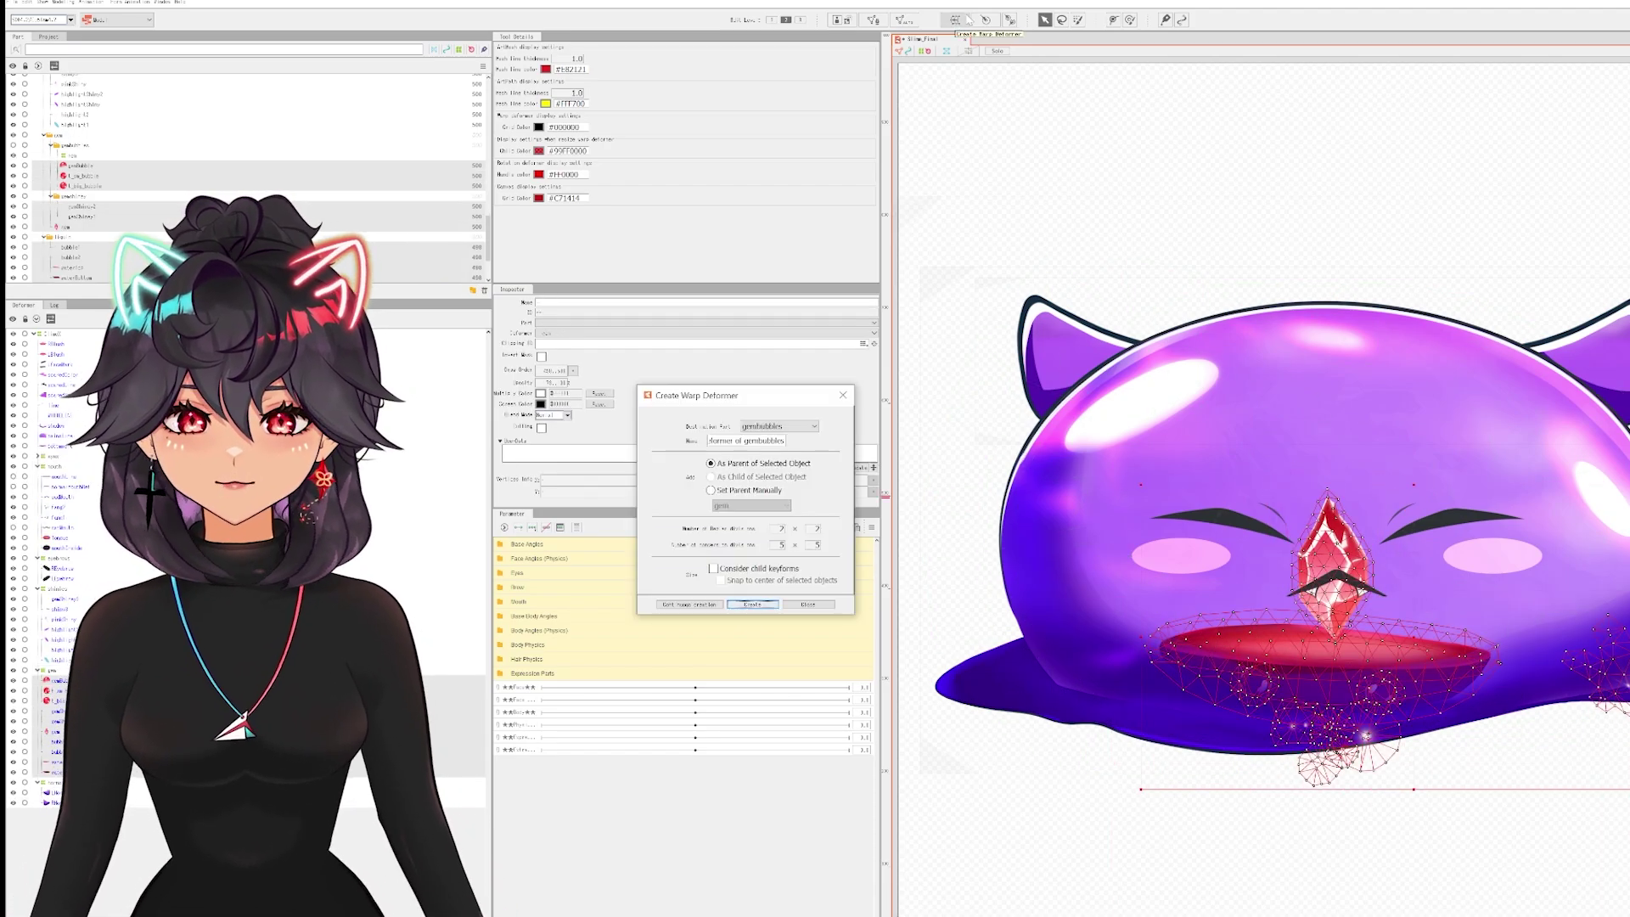
{"action": "left_click", "coordinate": [752, 603]}
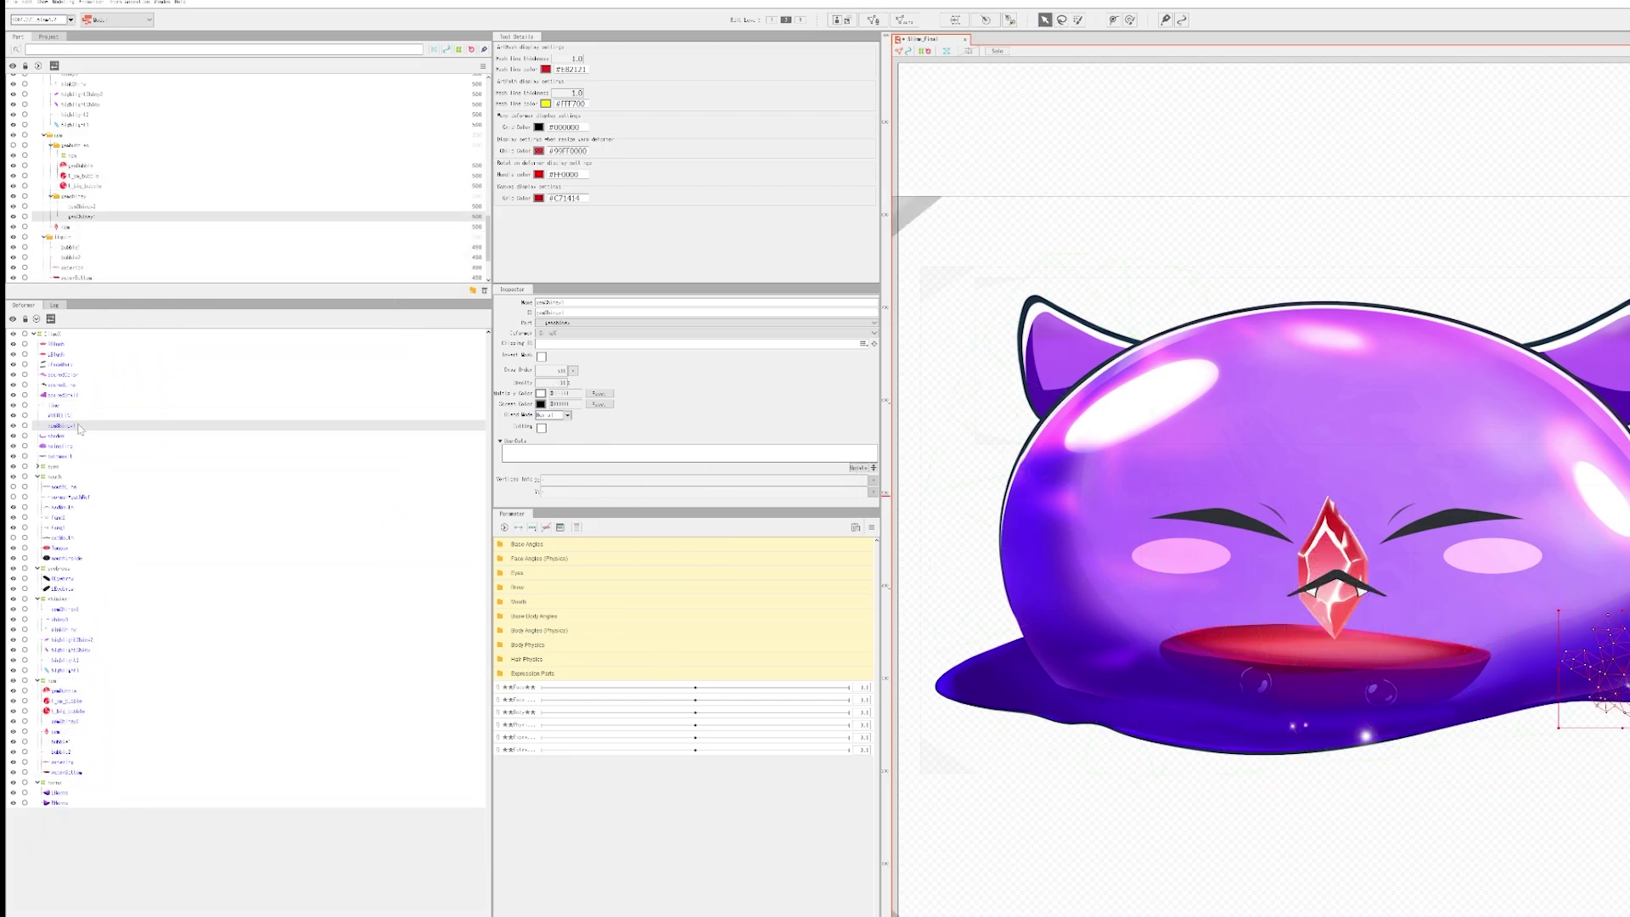
Open warp deformer creation for the gem's lower glow mesh together with the slime's base mesh.
{"action": "left_click", "coordinate": [71, 456], "text": "ctrl"}
{"action": "left_click", "coordinate": [955, 19]}
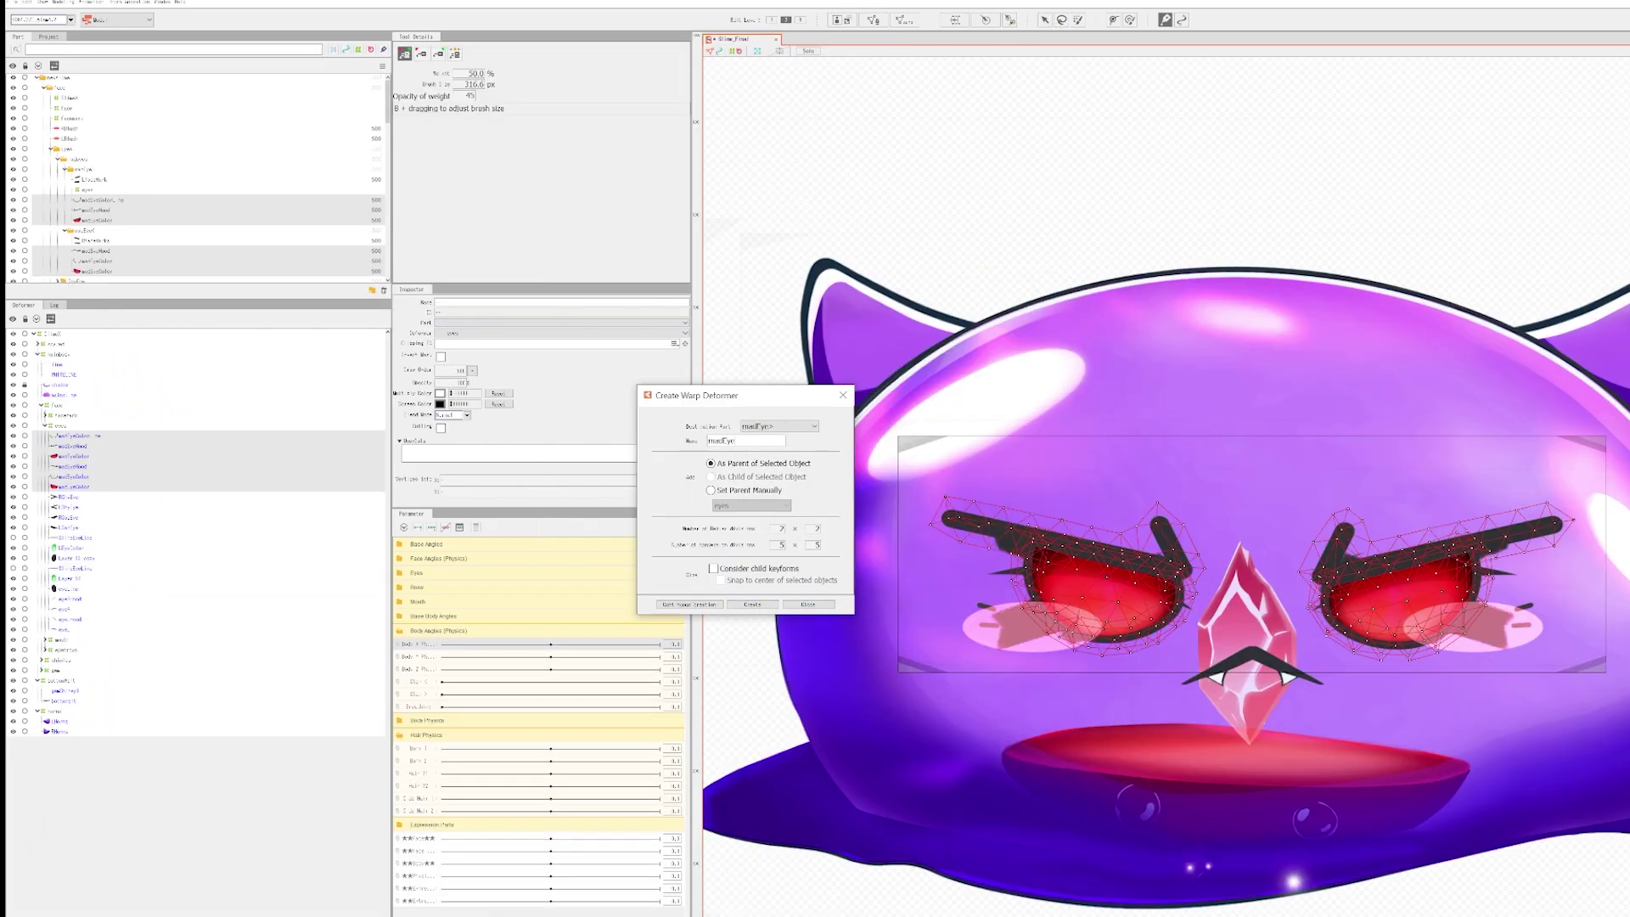
Create the madEyes warp deformer around the angry-eye parts and move it to the enclosing eyes folder.
{"action": "left_click", "coordinate": [753, 604]}
{"action": "left_click", "coordinate": [72, 574]}
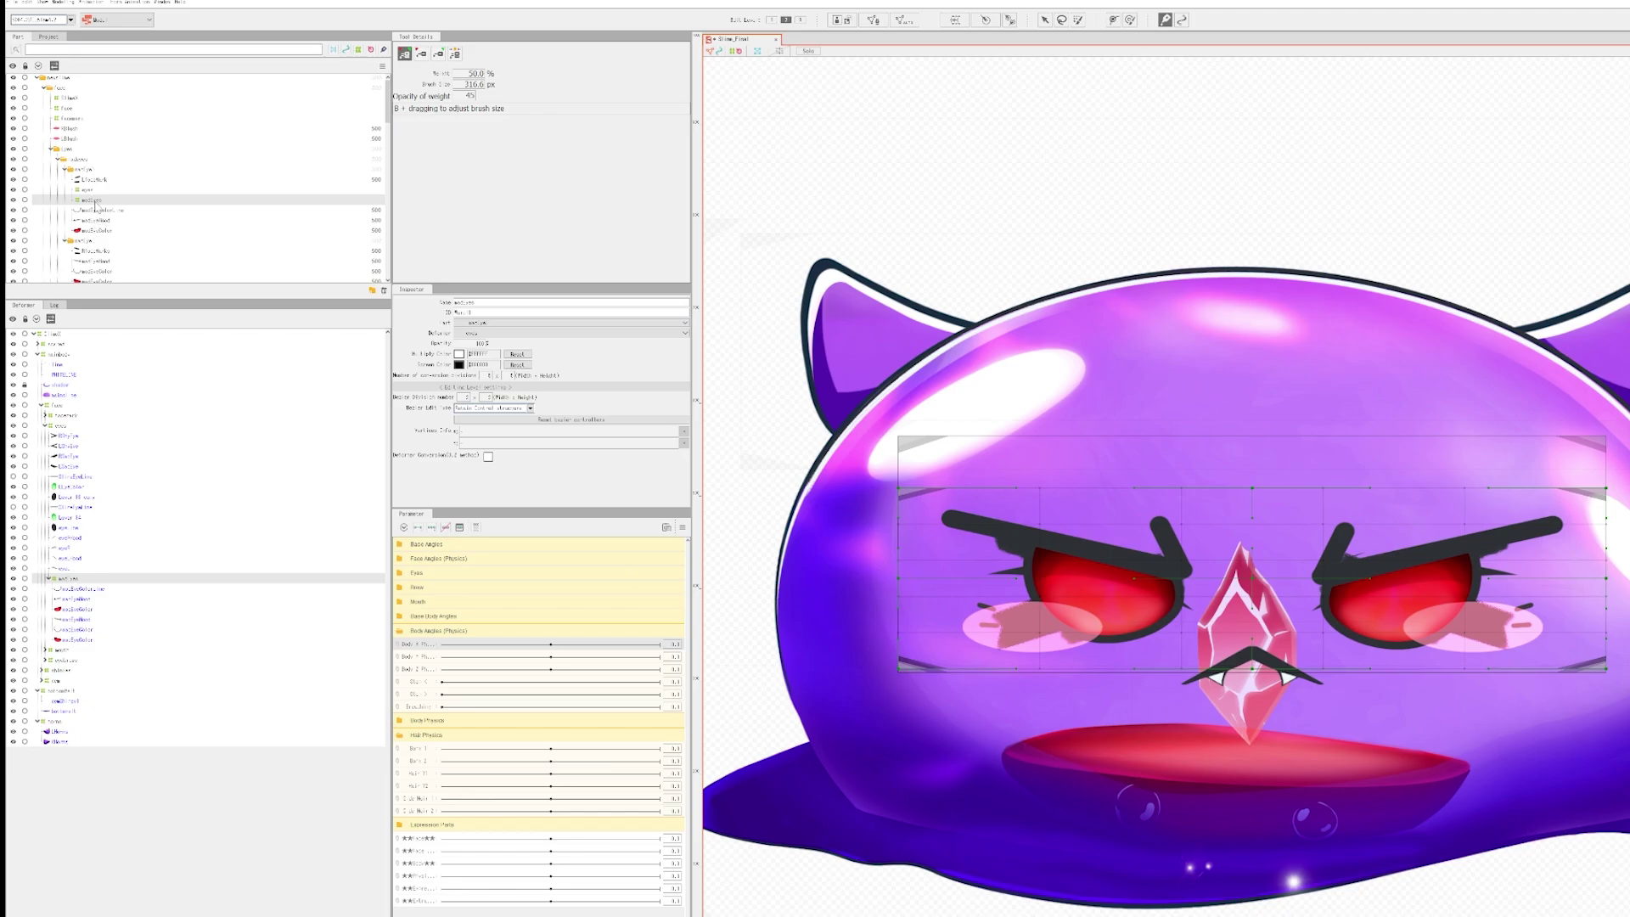
{"action": "left_click_drag", "start_coordinate": [94, 201], "coordinate": [73, 146]}
Create a warp deformer named ShyEyes around the left and right shy-eye art meshes.
{"action": "left_click", "coordinate": [73, 437]}
{"action": "left_click", "coordinate": [75, 446], "text": "ctrl"}
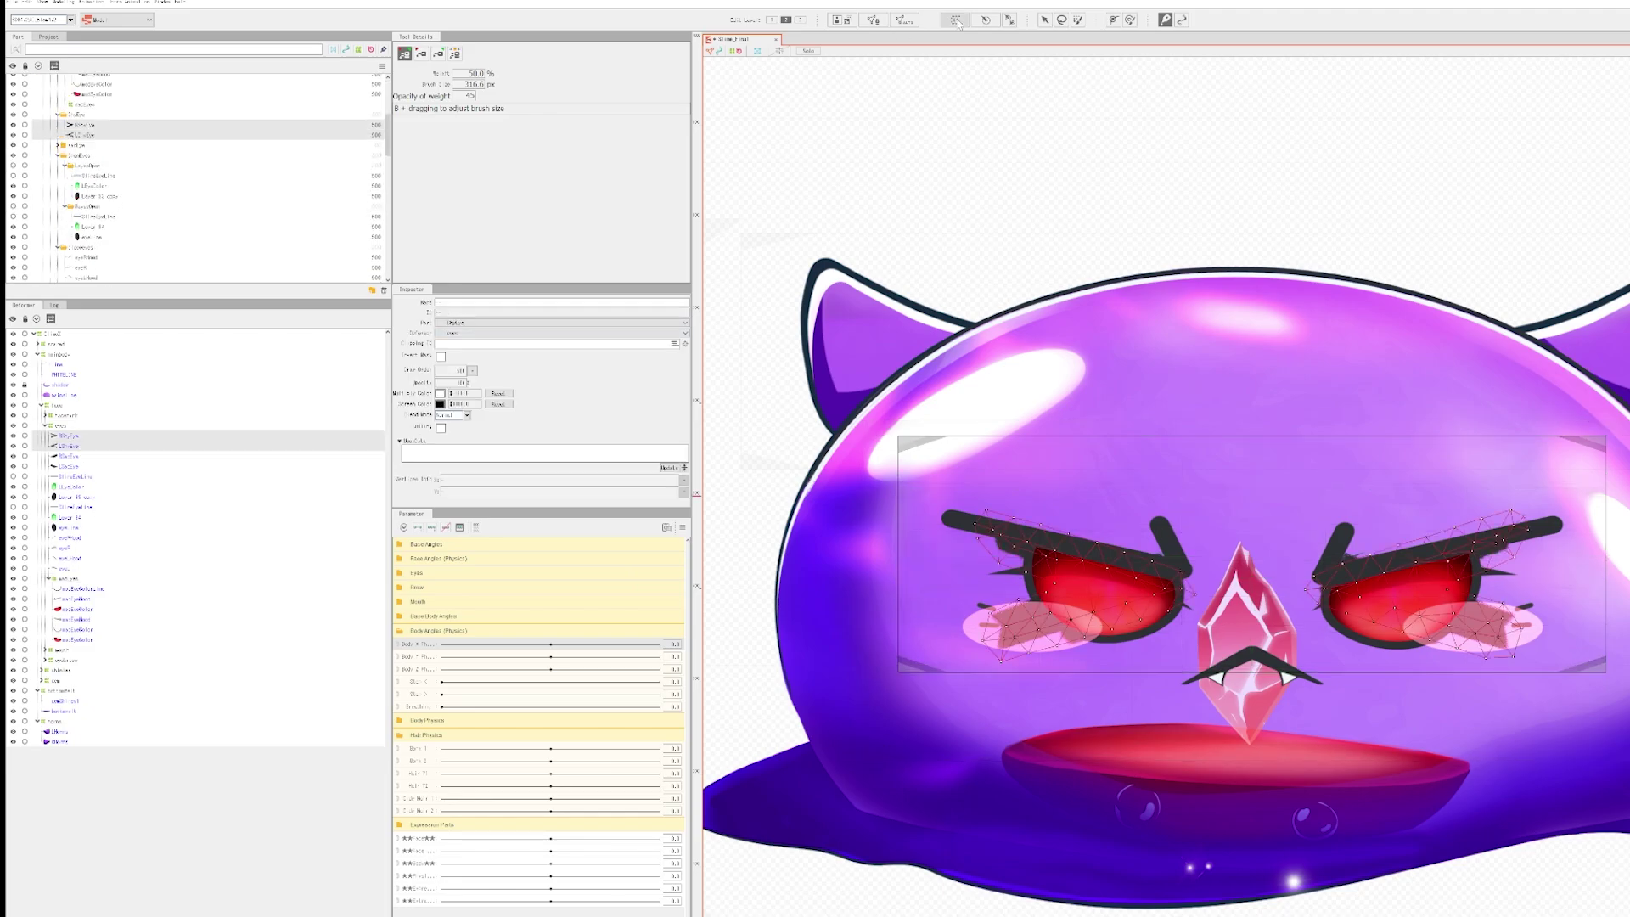
{"action": "left_click", "coordinate": [955, 20]}
{"action": "type", "text": "ShyEyes"}
{"action": "left_click", "coordinate": [753, 603]}
Create a warp deformer around the pair of eye art meshes listed directly after the shy eyes.
{"action": "left_click", "coordinate": [73, 436]}
{"action": "left_click", "coordinate": [73, 446], "text": "ctrl"}
{"action": "left_click", "coordinate": [955, 20]}
{"action": "left_click", "coordinate": [752, 608]}
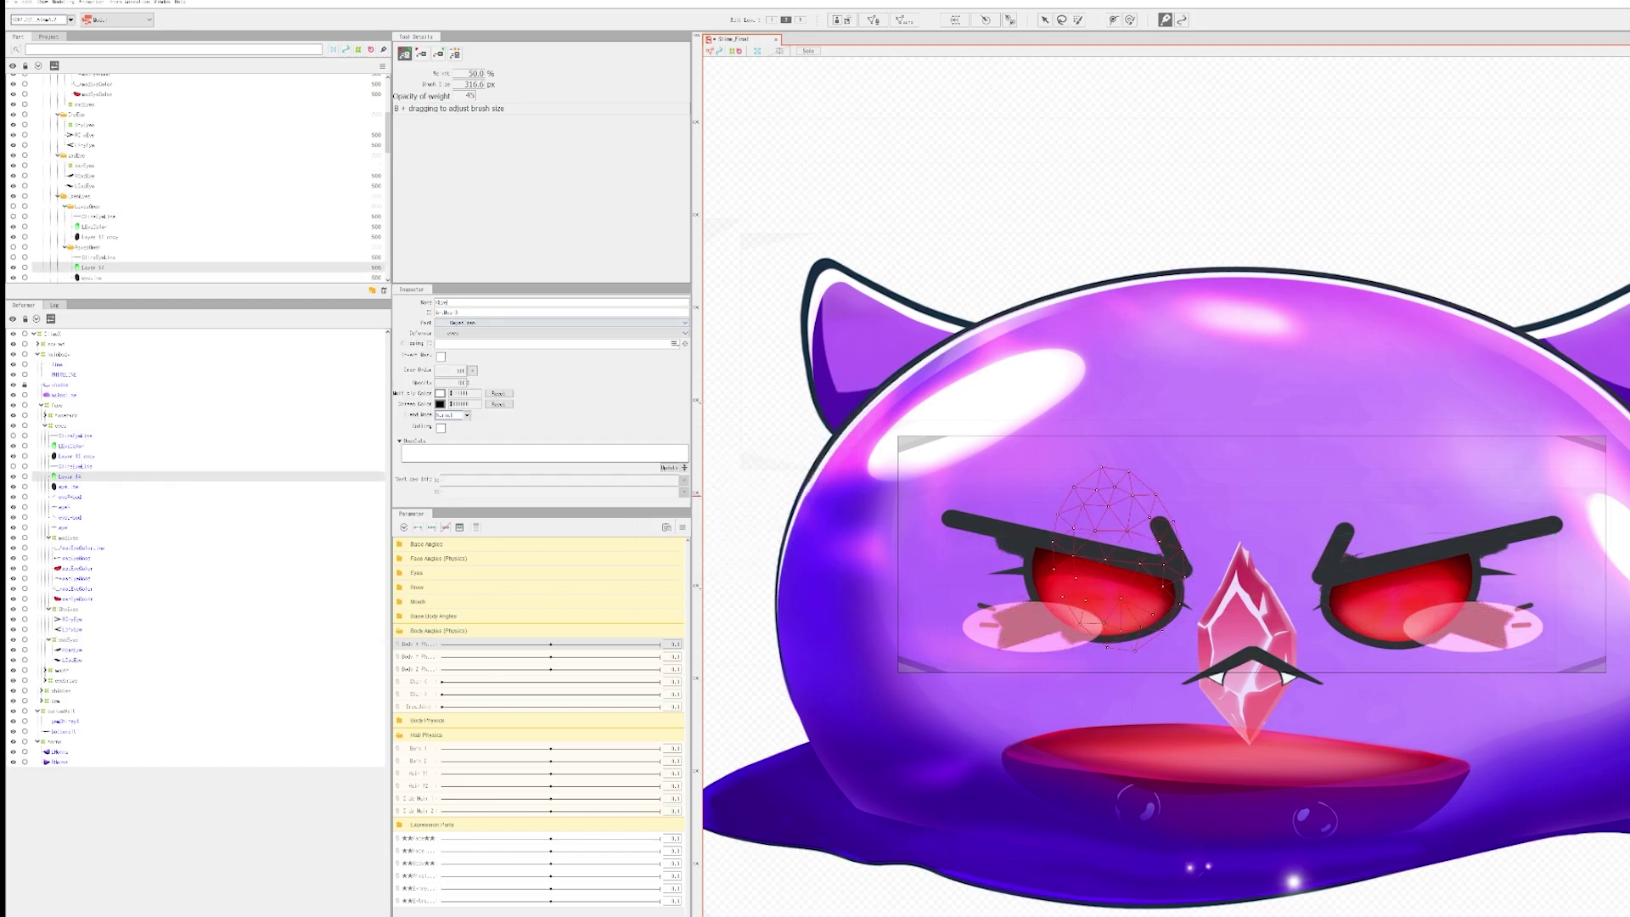
Create a warp deformer around the six art meshes of the left and right open eyes.
{"action": "left_click", "coordinate": [75, 435]}
{"action": "left_click", "coordinate": [73, 446], "text": "ctrl"}
{"action": "left_click", "coordinate": [75, 456], "text": "ctrl"}
{"action": "left_click", "coordinate": [75, 466], "text": "ctrl"}
{"action": "left_click", "coordinate": [73, 476], "text": "ctrl"}
{"action": "left_click", "coordinate": [69, 486], "text": "ctrl"}
{"action": "left_click", "coordinate": [955, 19]}
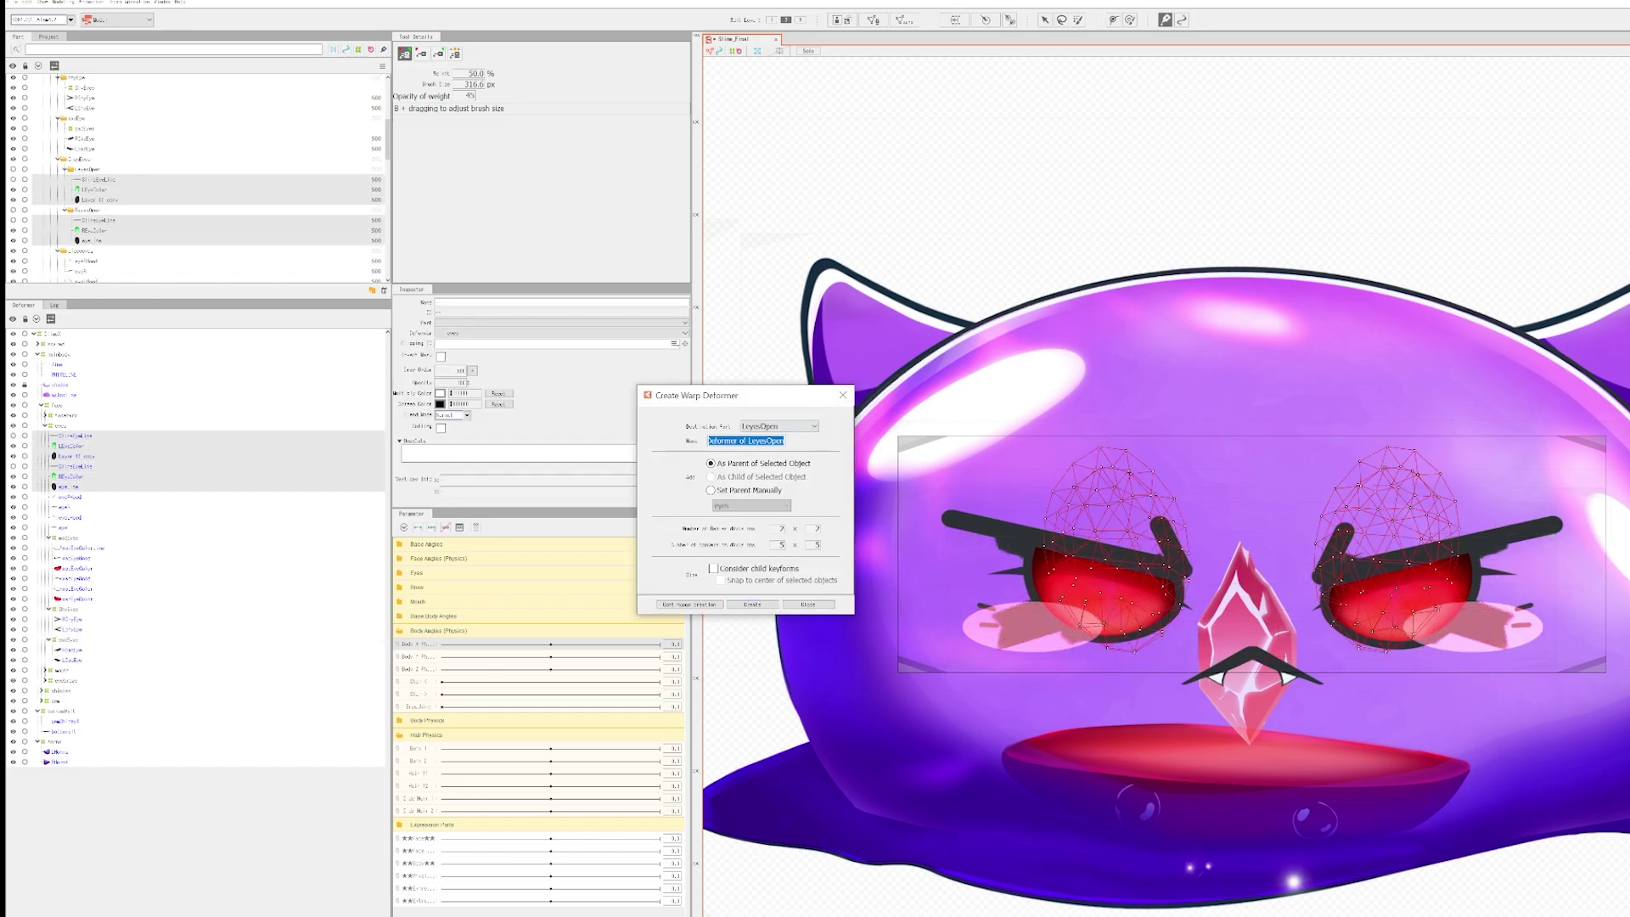
{"action": "left_click", "coordinate": [752, 604]}
Create a warp deformer named closedEyes around the four remaining closed-eye art meshes.
{"action": "left_click", "coordinate": [71, 436]}
{"action": "left_click", "coordinate": [66, 445], "text": "ctrl"}
{"action": "left_click", "coordinate": [72, 456], "text": "ctrl"}
{"action": "left_click", "coordinate": [66, 466], "text": "ctrl"}
{"action": "left_click", "coordinate": [955, 19]}
{"action": "type", "text": "closedEyes"}
{"action": "left_click", "coordinate": [746, 604]}
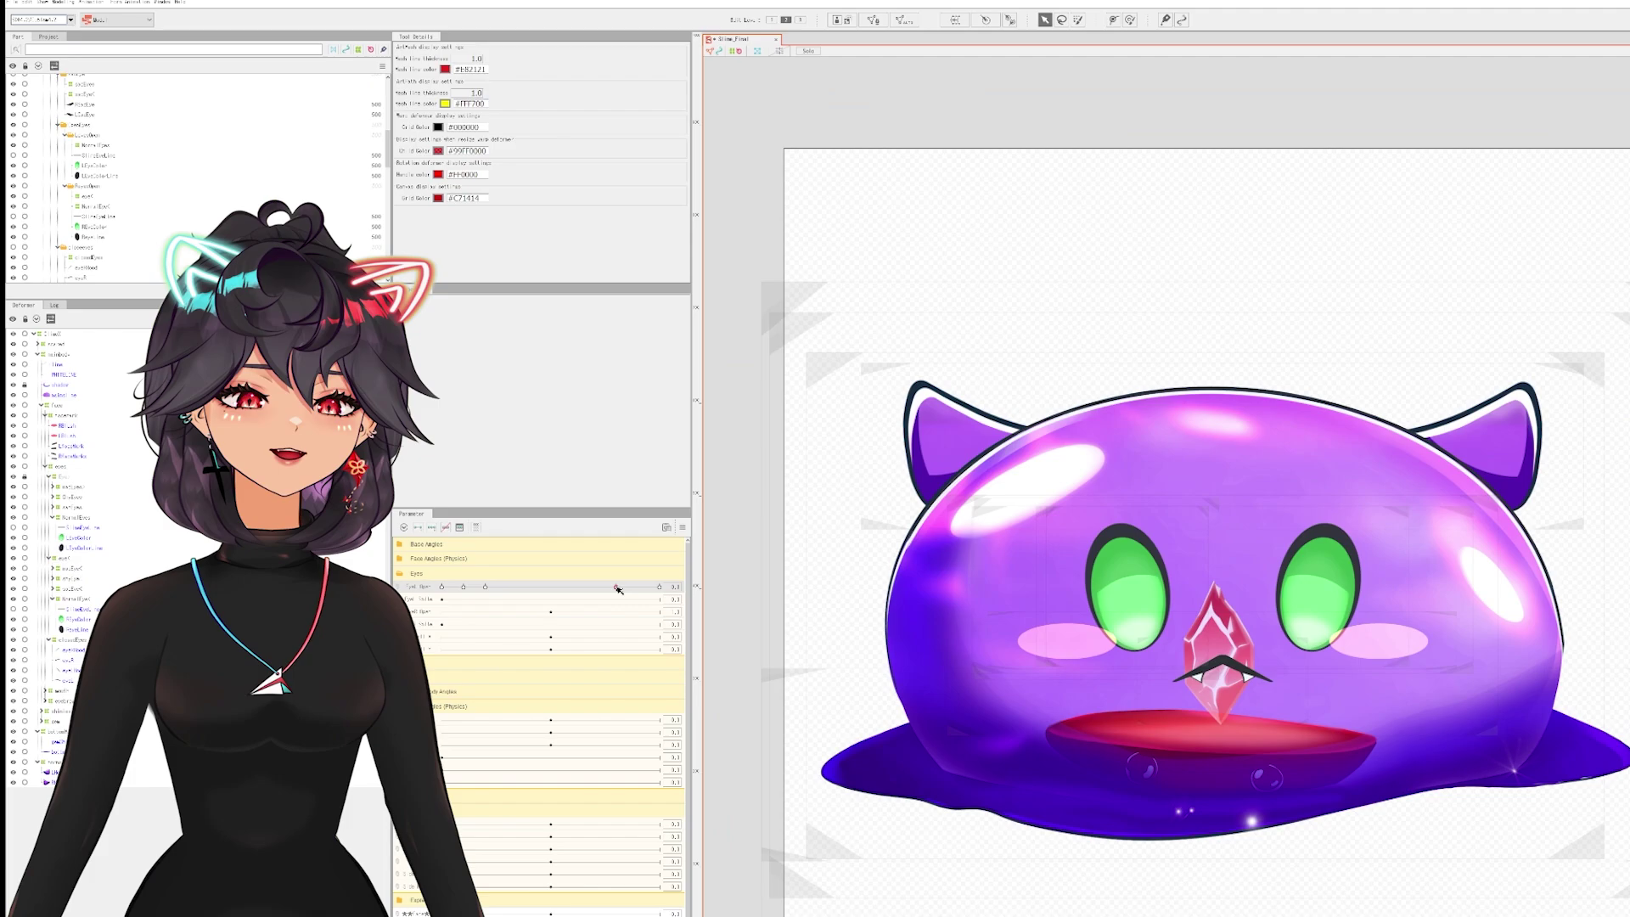
Preview the eye-opening parameter at its different key positions to check the blink on the green eyes.
{"action": "left_click_drag", "start_coordinate": [552, 598], "coordinate": [618, 587]}
{"action": "left_click", "coordinate": [1052, 662]}
{"action": "left_click", "coordinate": [447, 593]}
{"action": "left_click", "coordinate": [615, 586]}
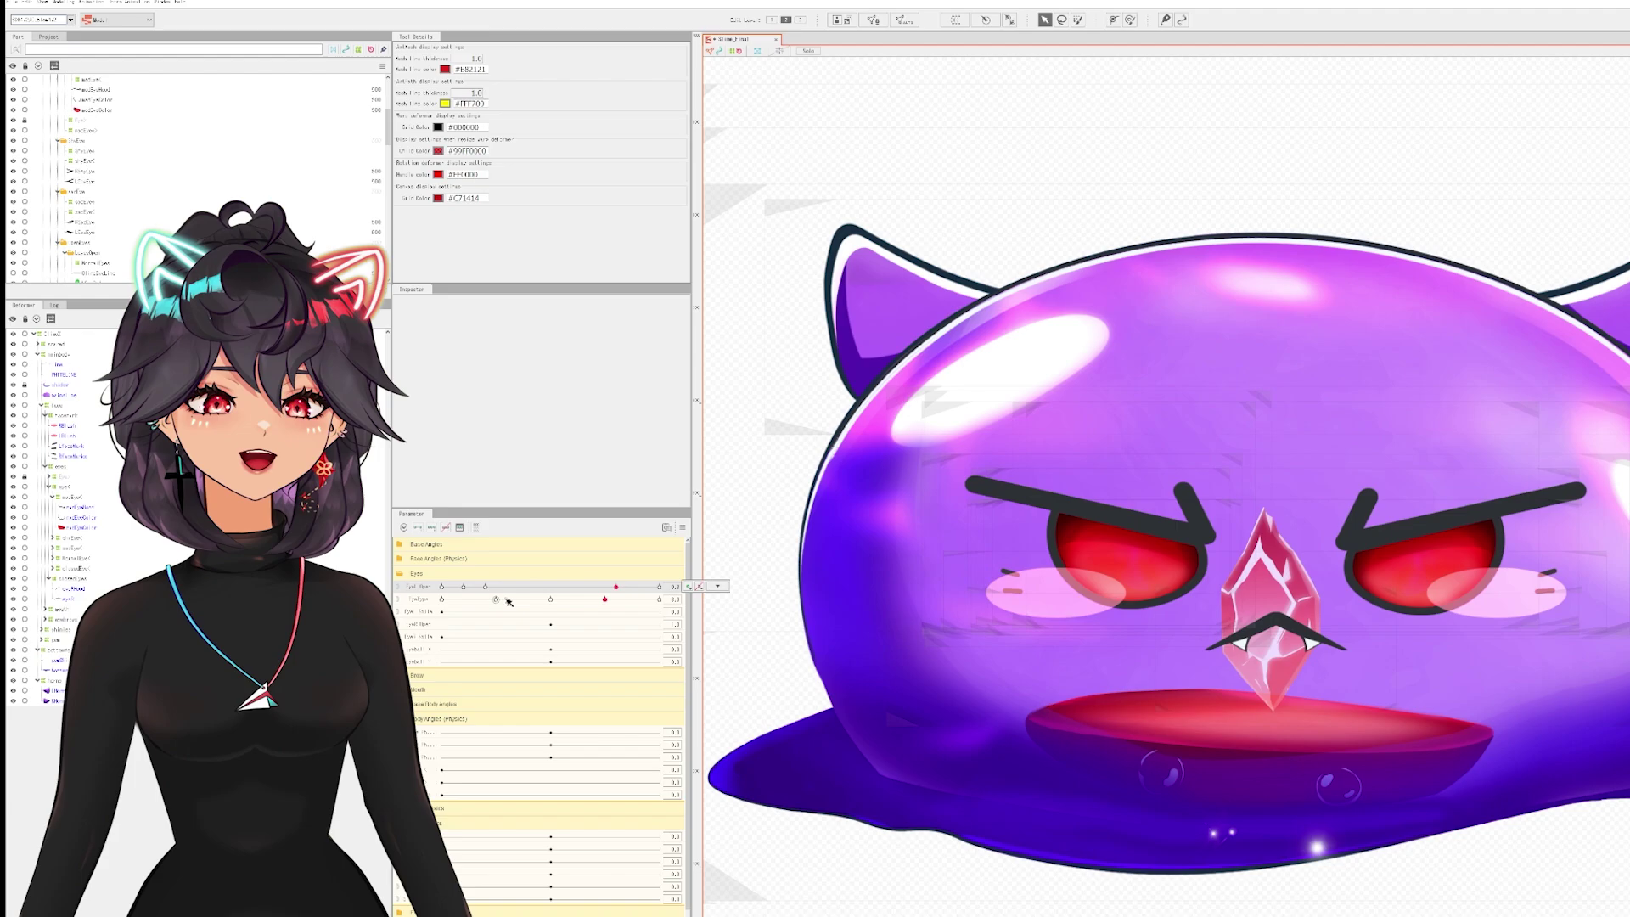
Preview each eye variant through the eye-type parameter's keys, and check the opening and closing of the angry eyes.
{"action": "left_click", "coordinate": [496, 599]}
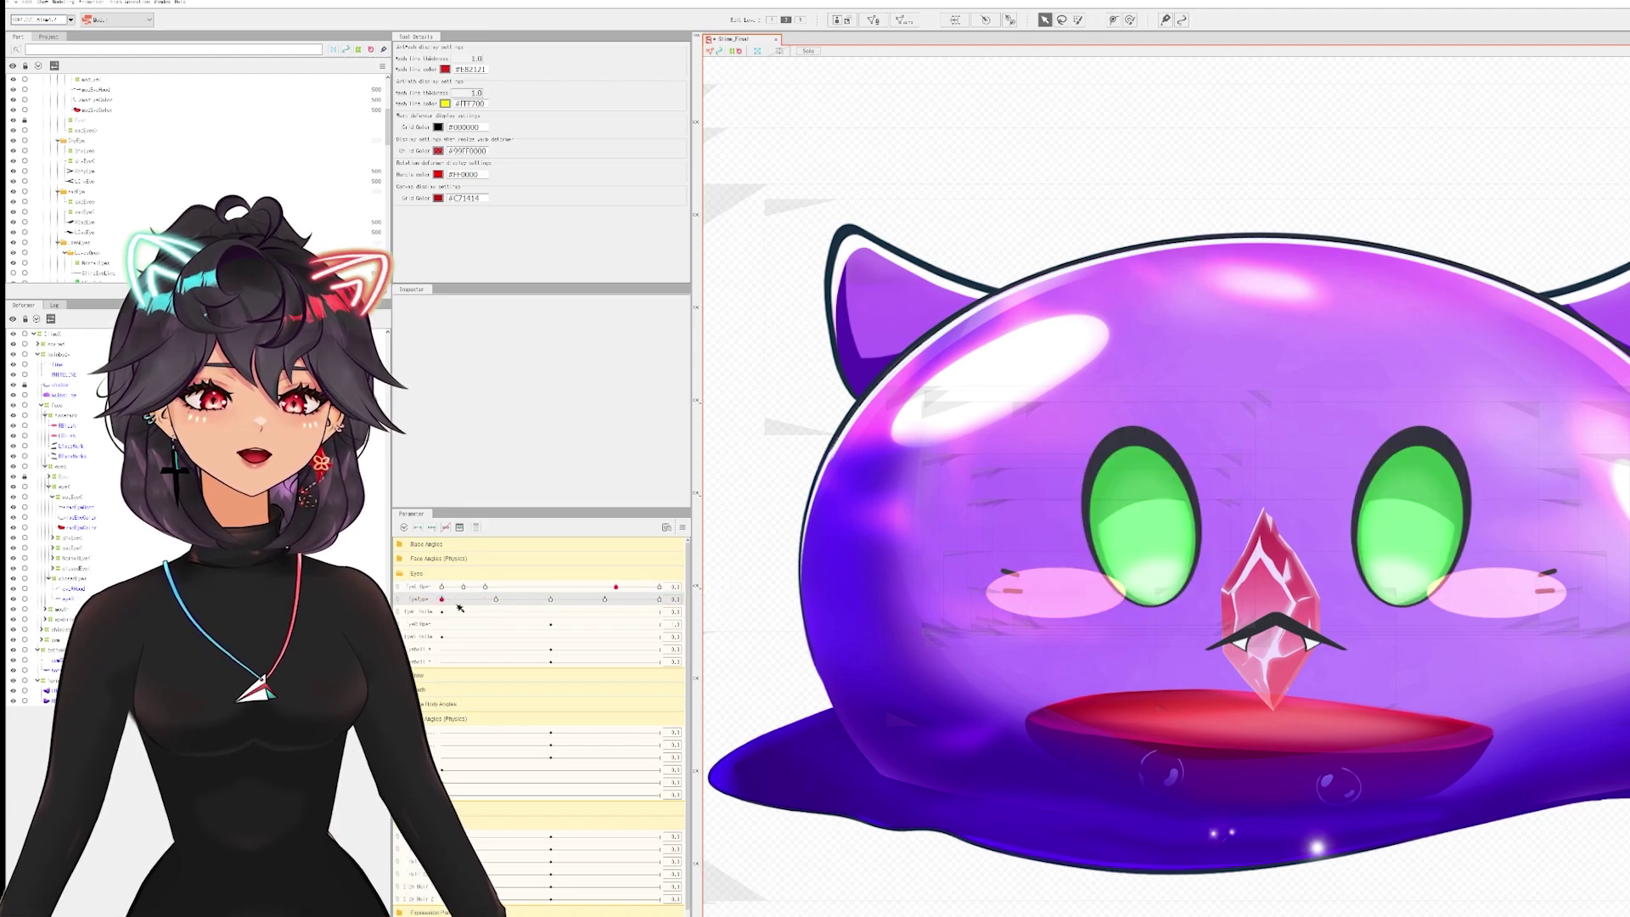
{"action": "left_click", "coordinate": [550, 598]}
{"action": "left_click", "coordinate": [604, 599]}
{"action": "left_click", "coordinate": [659, 600]}
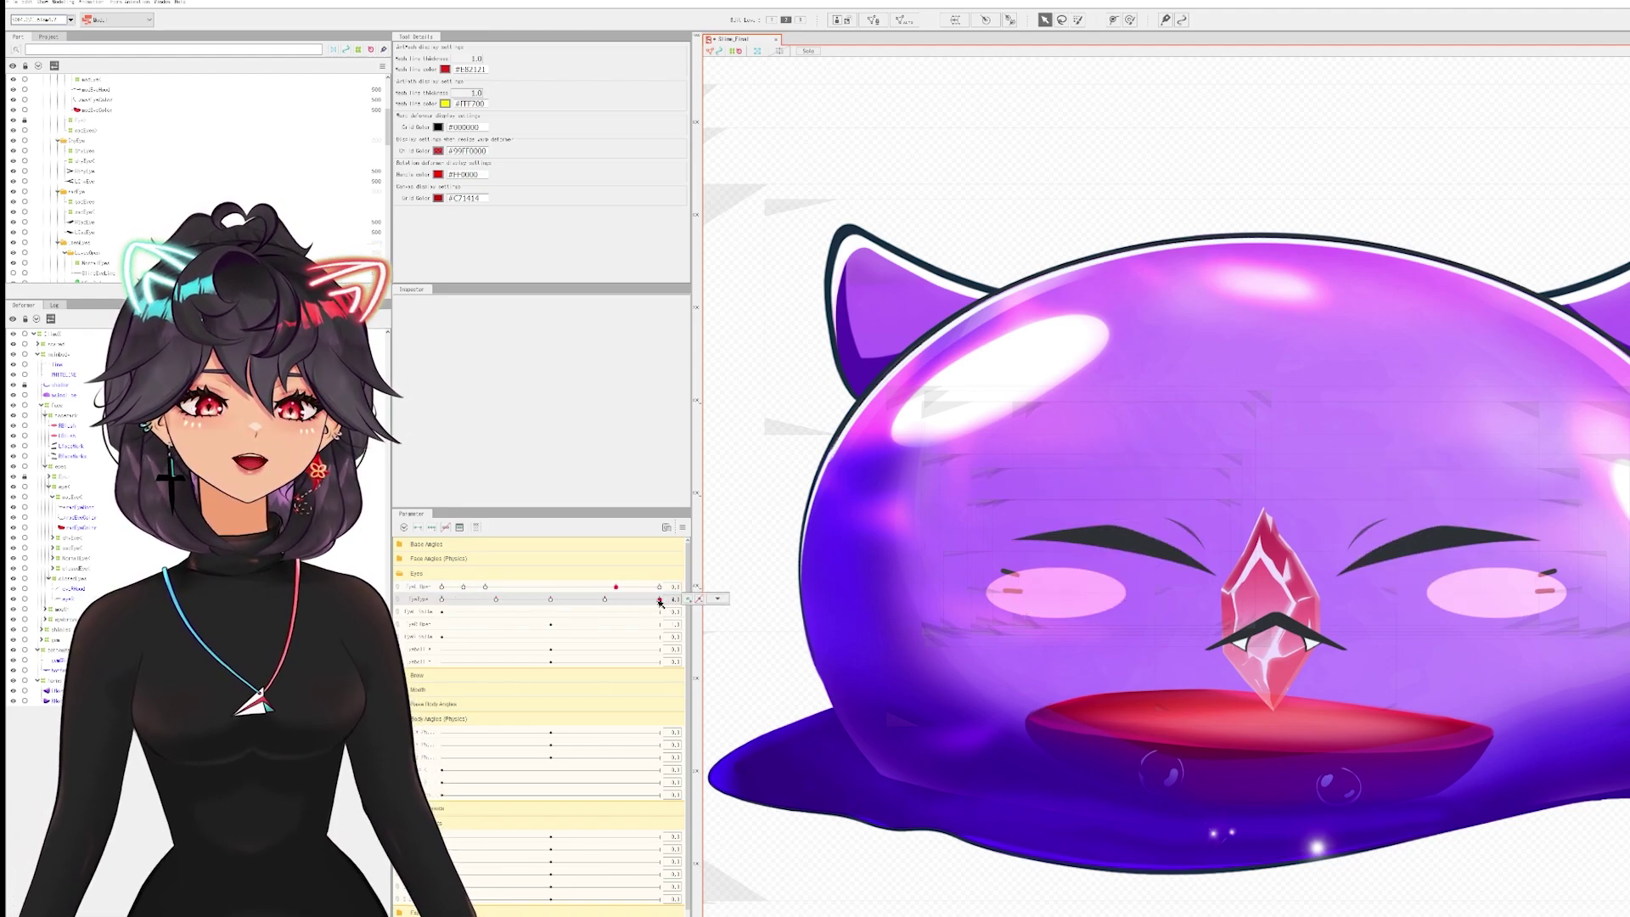
{"action": "left_click", "coordinate": [593, 601]}
{"action": "left_click_drag", "start_coordinate": [444, 587], "coordinate": [580, 596]}
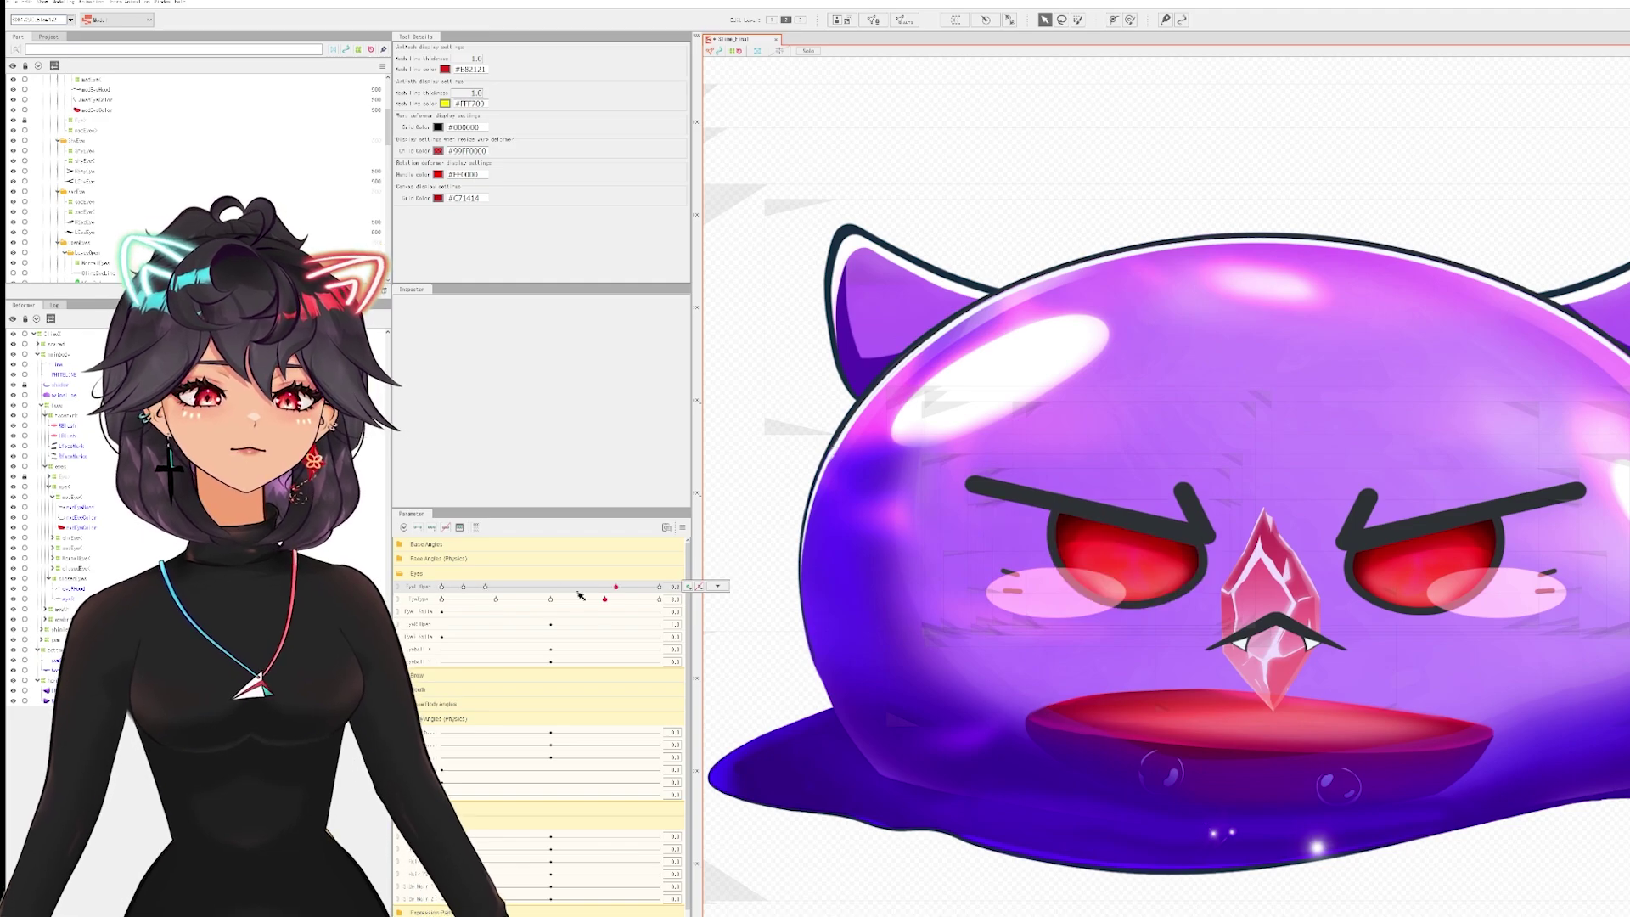
Assign the left and right eye-opening parameters to eye blinking in the eye-blink and lip-sync settings.
{"action": "left_click", "coordinate": [684, 531]}
{"action": "left_click", "coordinate": [752, 596]}
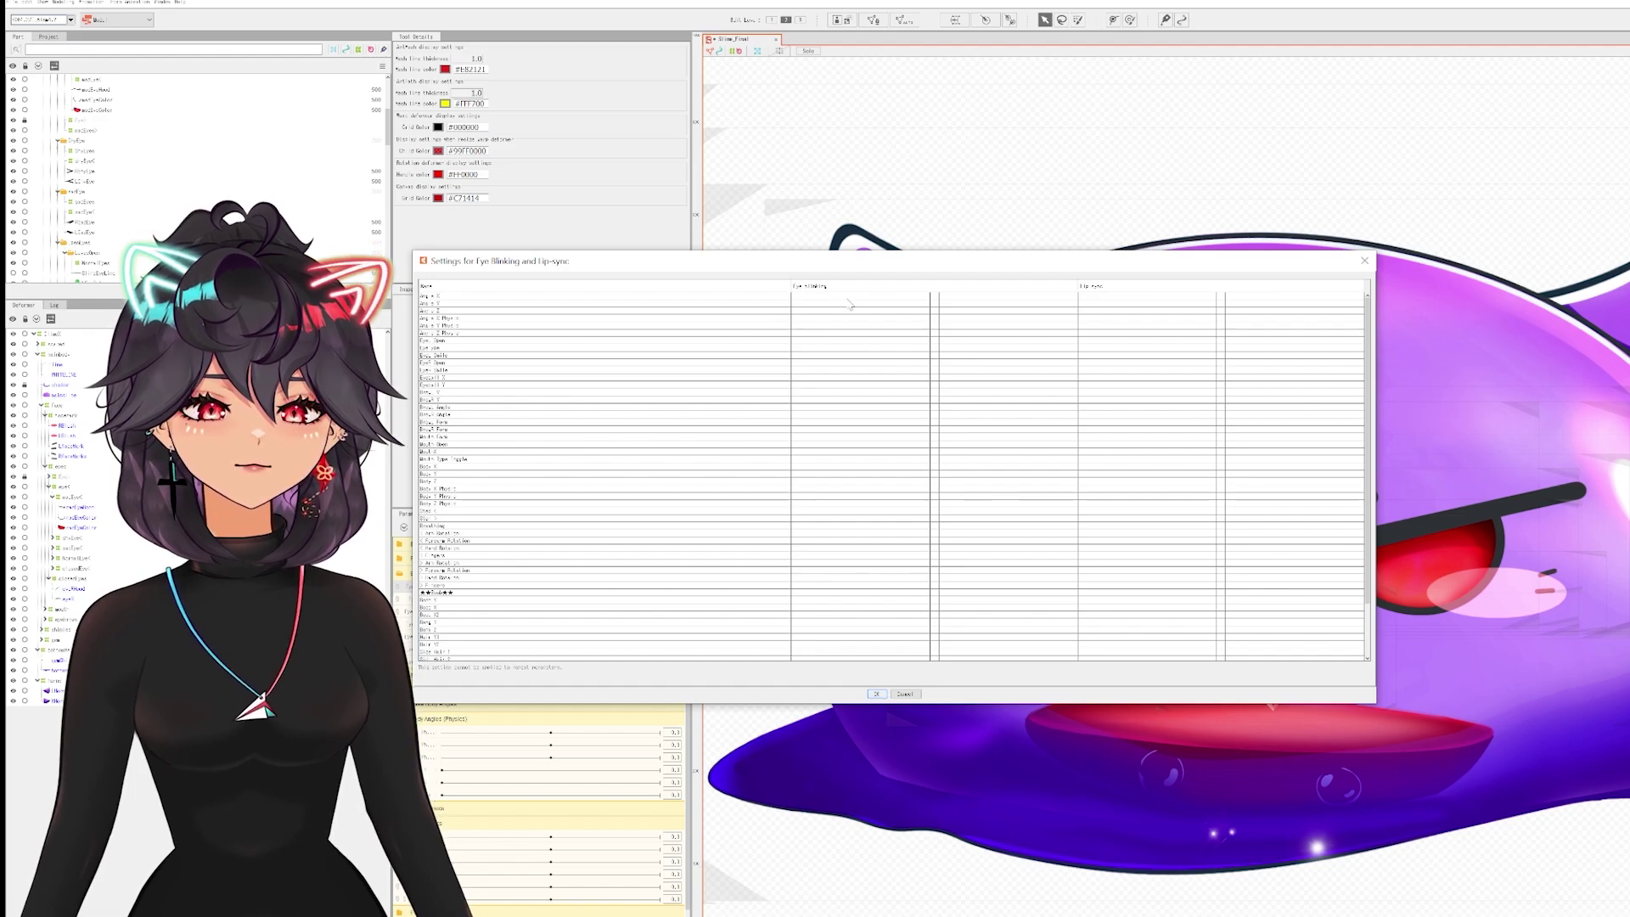
{"action": "left_click", "coordinate": [452, 371]}
{"action": "left_click", "coordinate": [451, 356]}
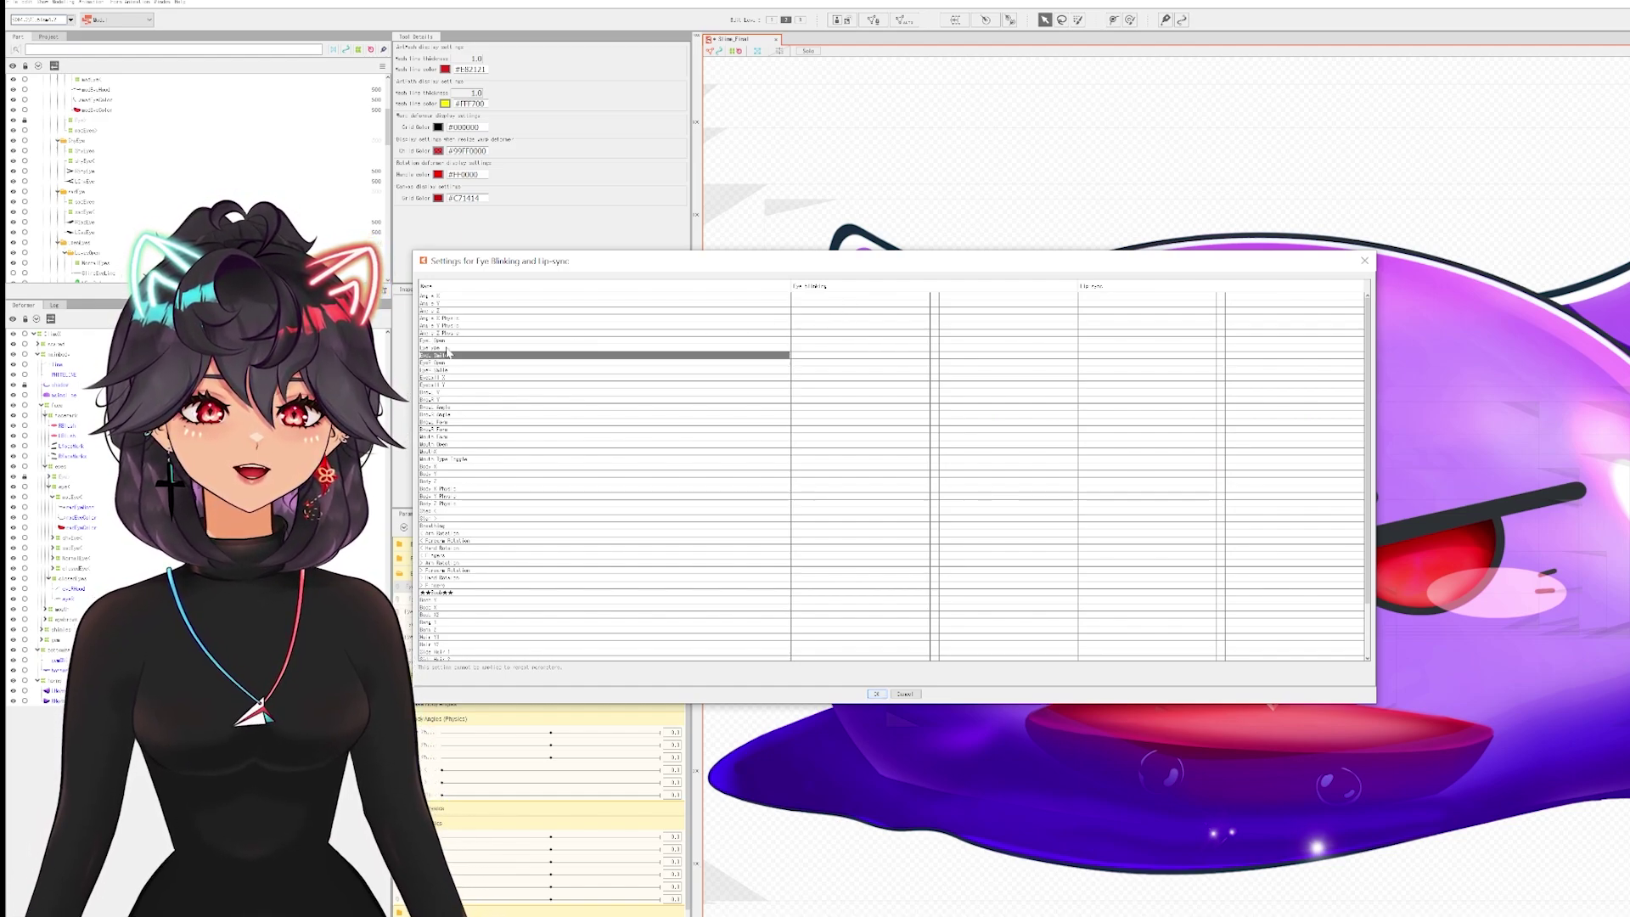
{"action": "left_click", "coordinate": [451, 349]}
{"action": "left_click", "coordinate": [450, 333]}
{"action": "left_click", "coordinate": [451, 340]}
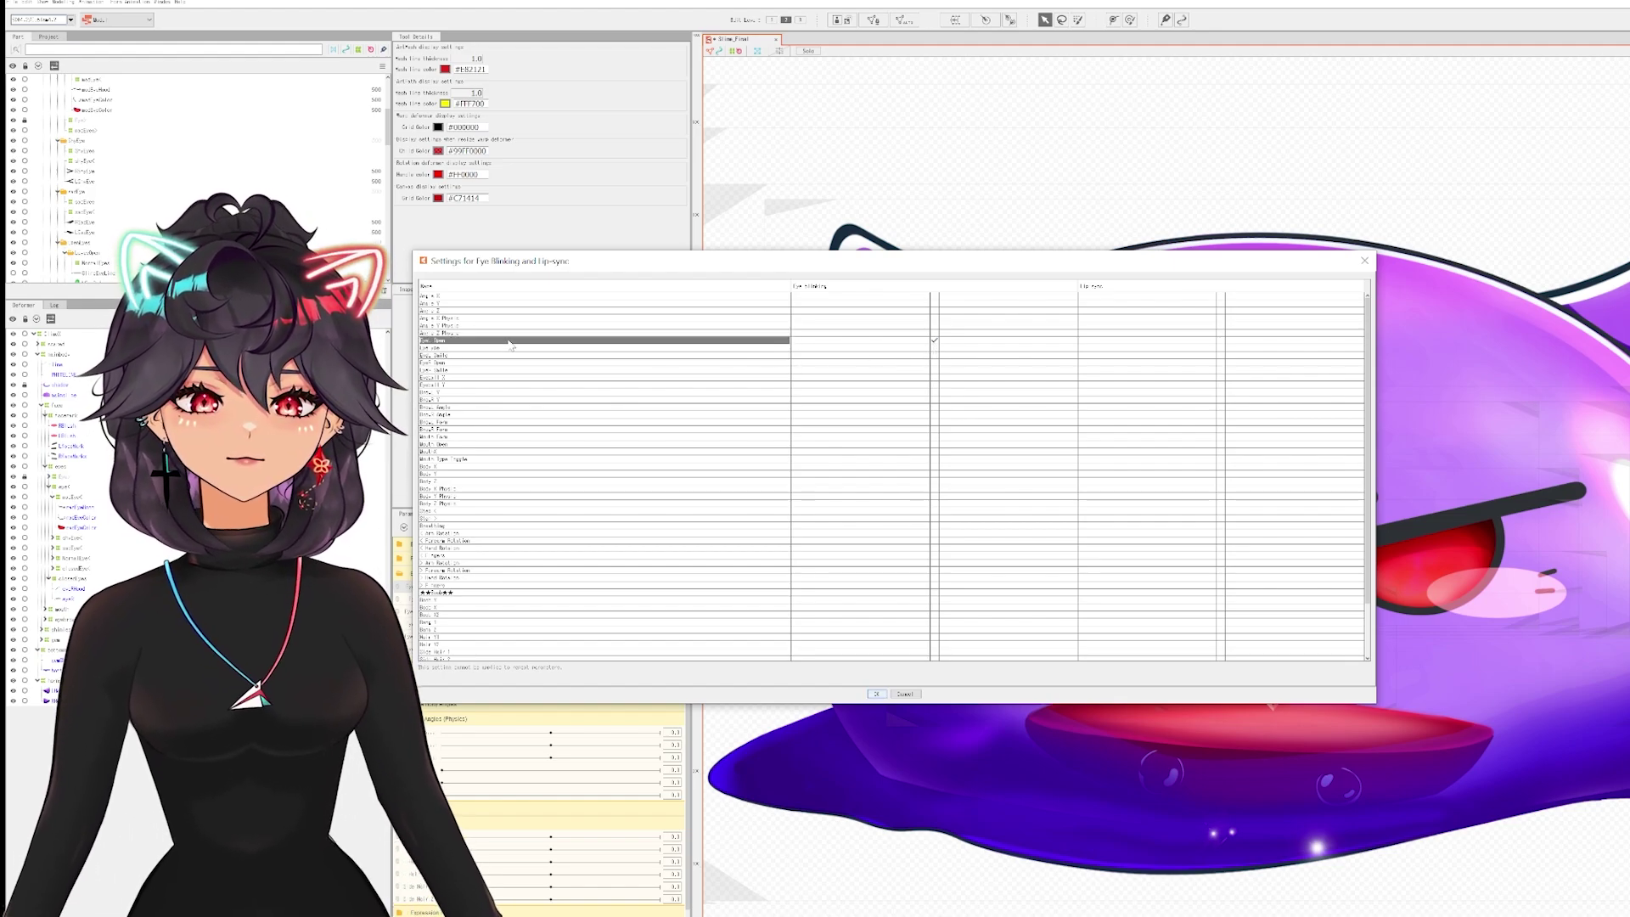
{"action": "key", "text": "Down"}
{"action": "key", "text": "Down"}
{"action": "key", "text": "Down"}
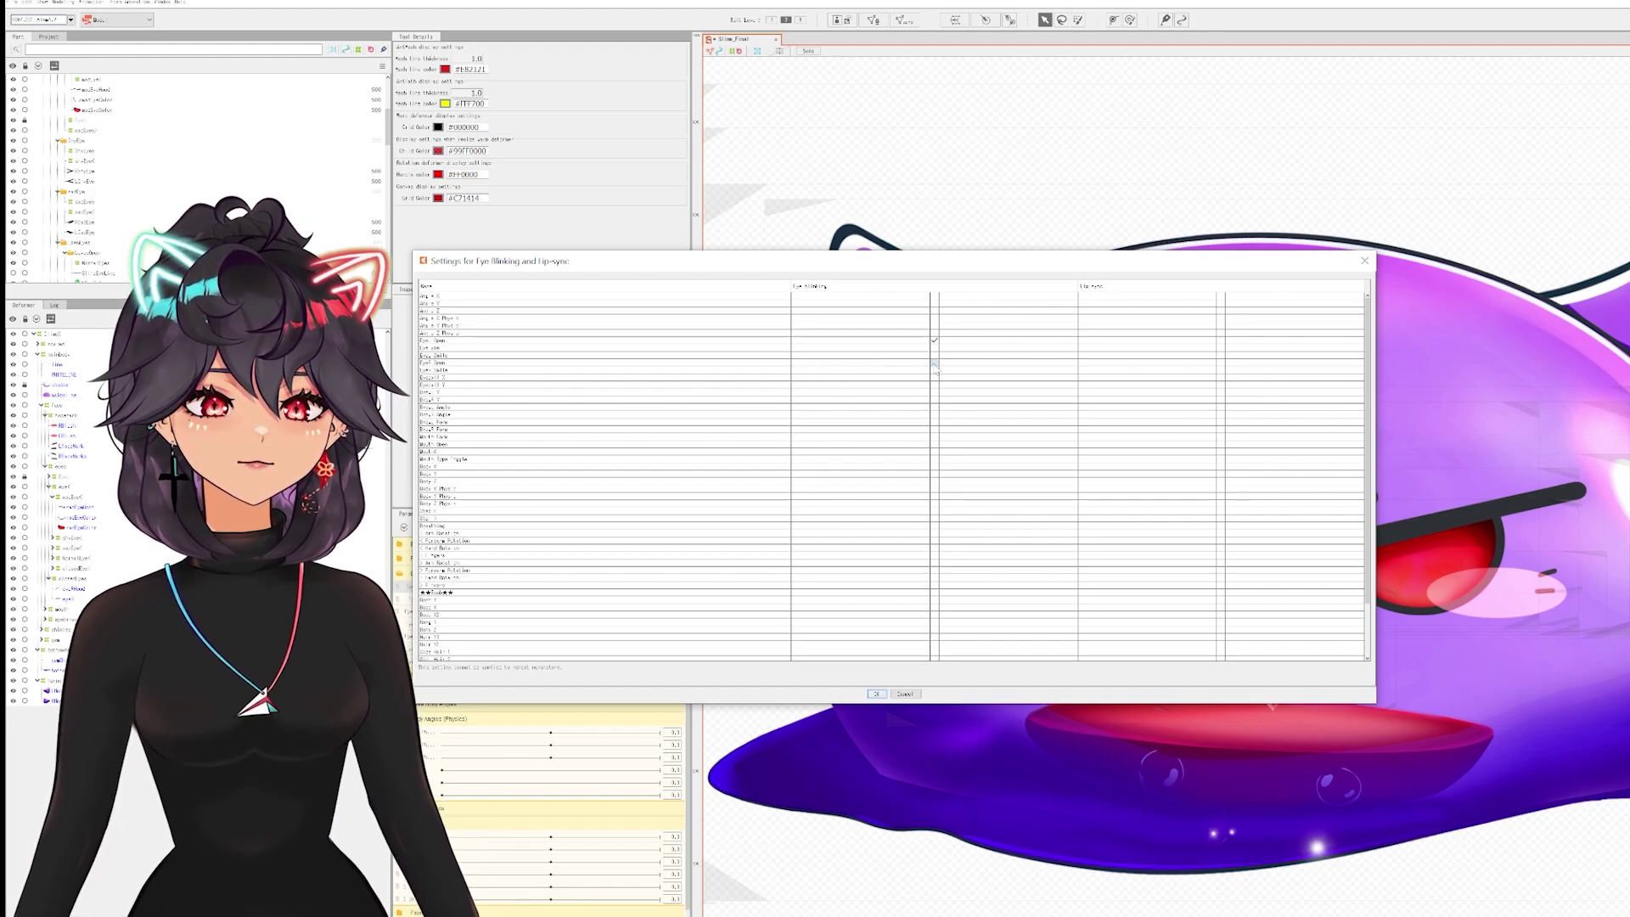
{"action": "left_click", "coordinate": [876, 694]}
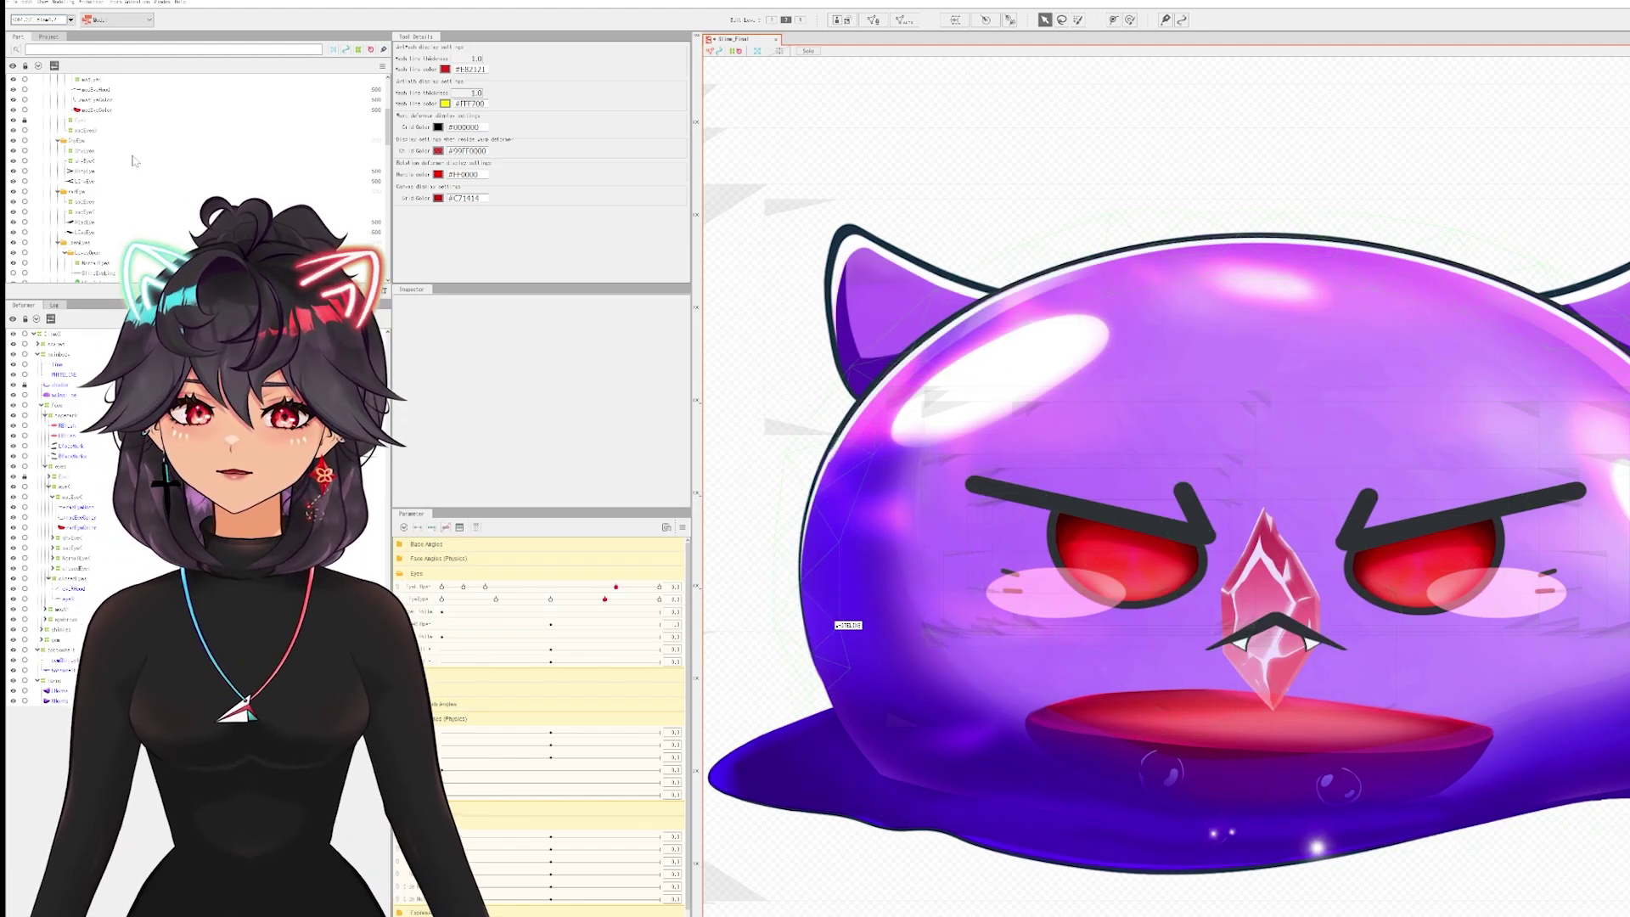
Open the Physics/Scene Blending Settings and preview how the model's eyes open and close up close.
{"action": "left_click", "coordinate": [62, 3]}
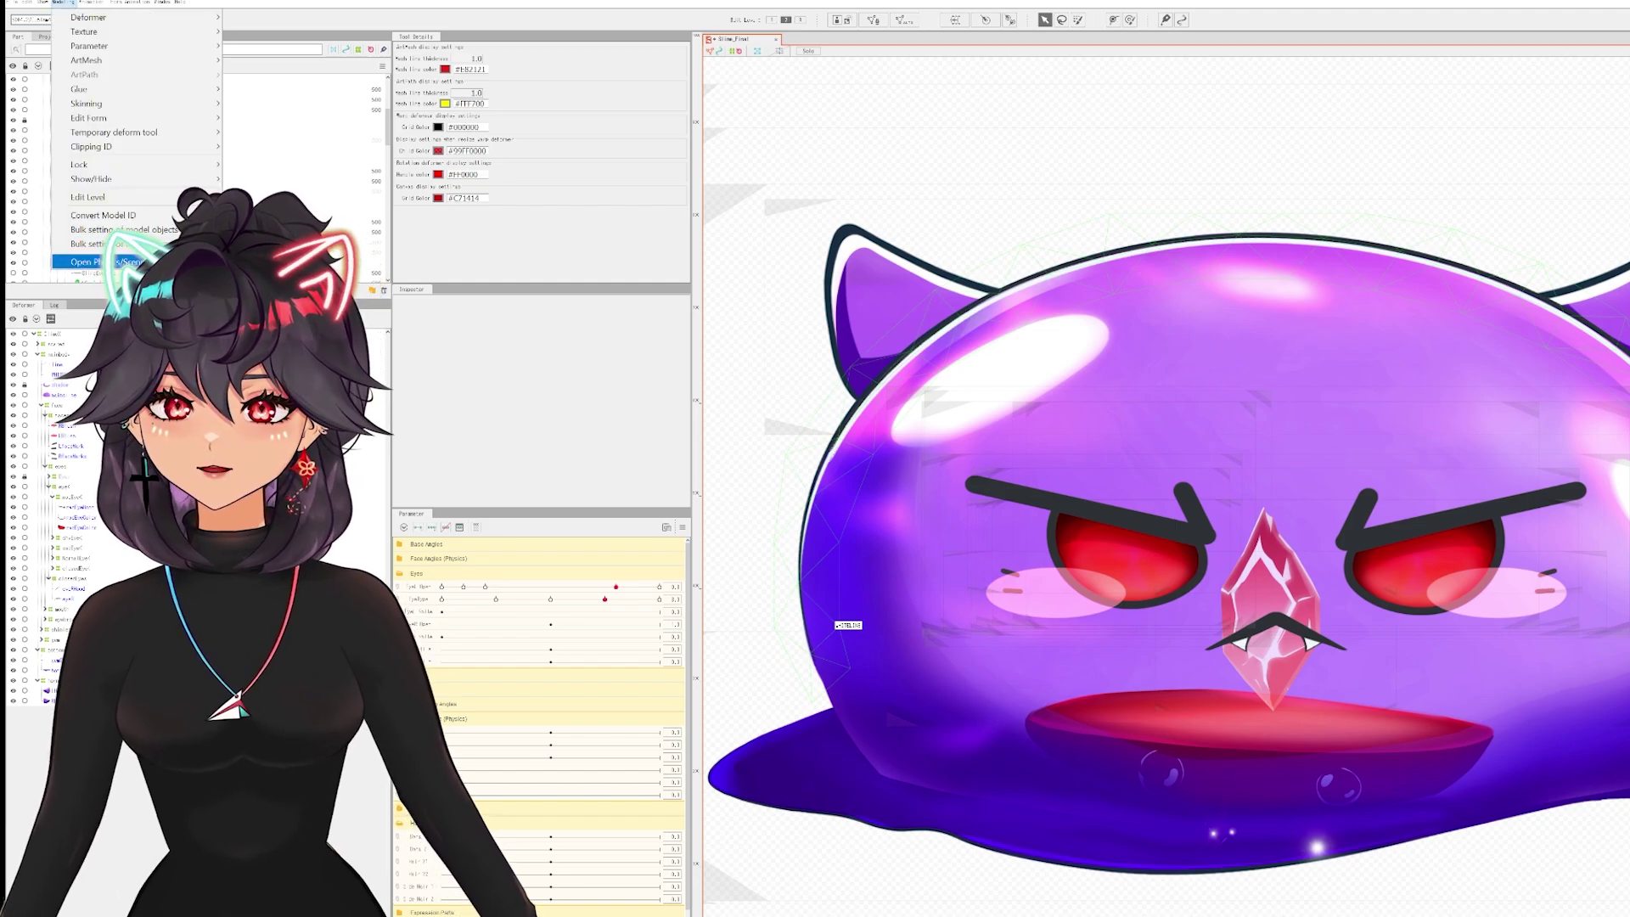
{"action": "left_click", "coordinate": [93, 262]}
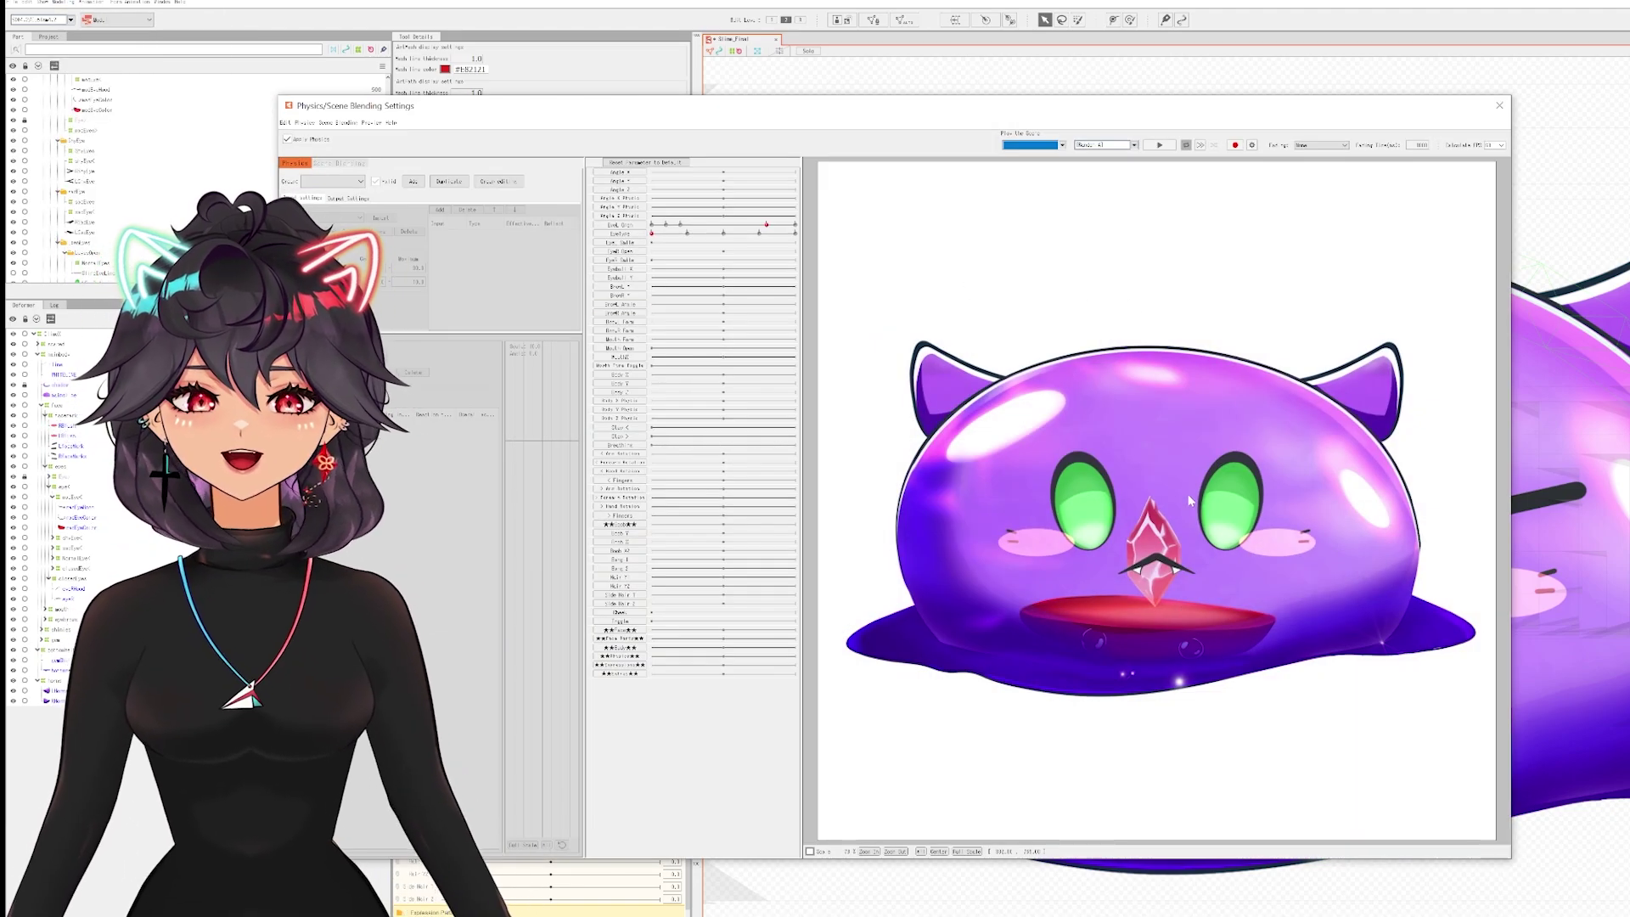
{"action": "scroll", "coordinate": [1189, 501], "scroll_direction": "up", "scroll_amount": 3}
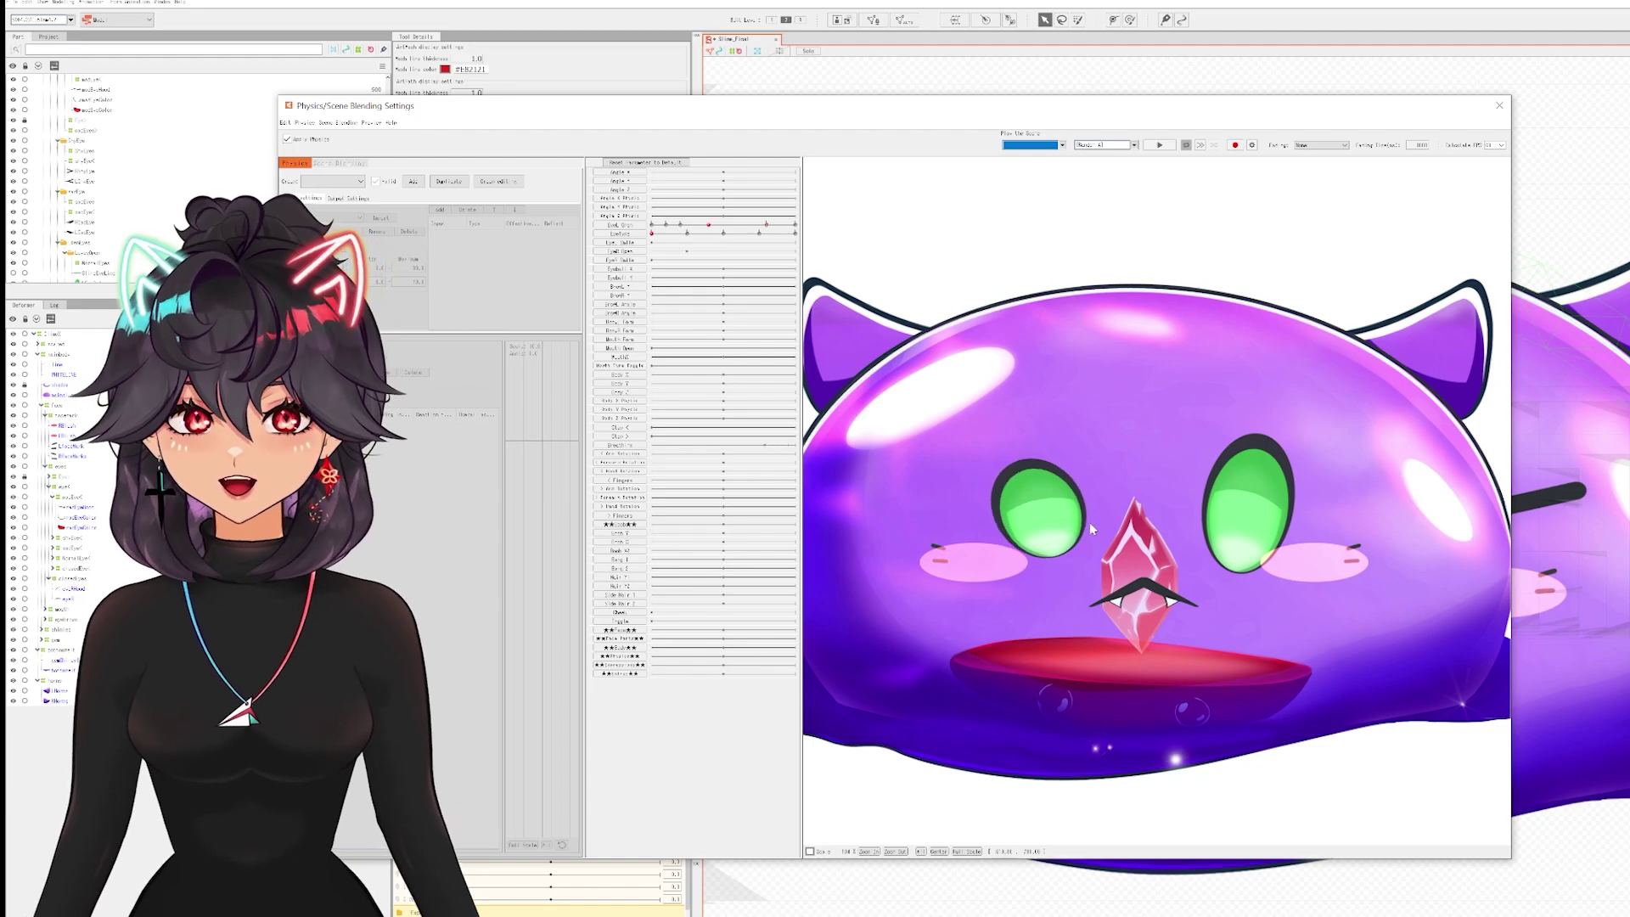
{"action": "left_click", "coordinate": [764, 236]}
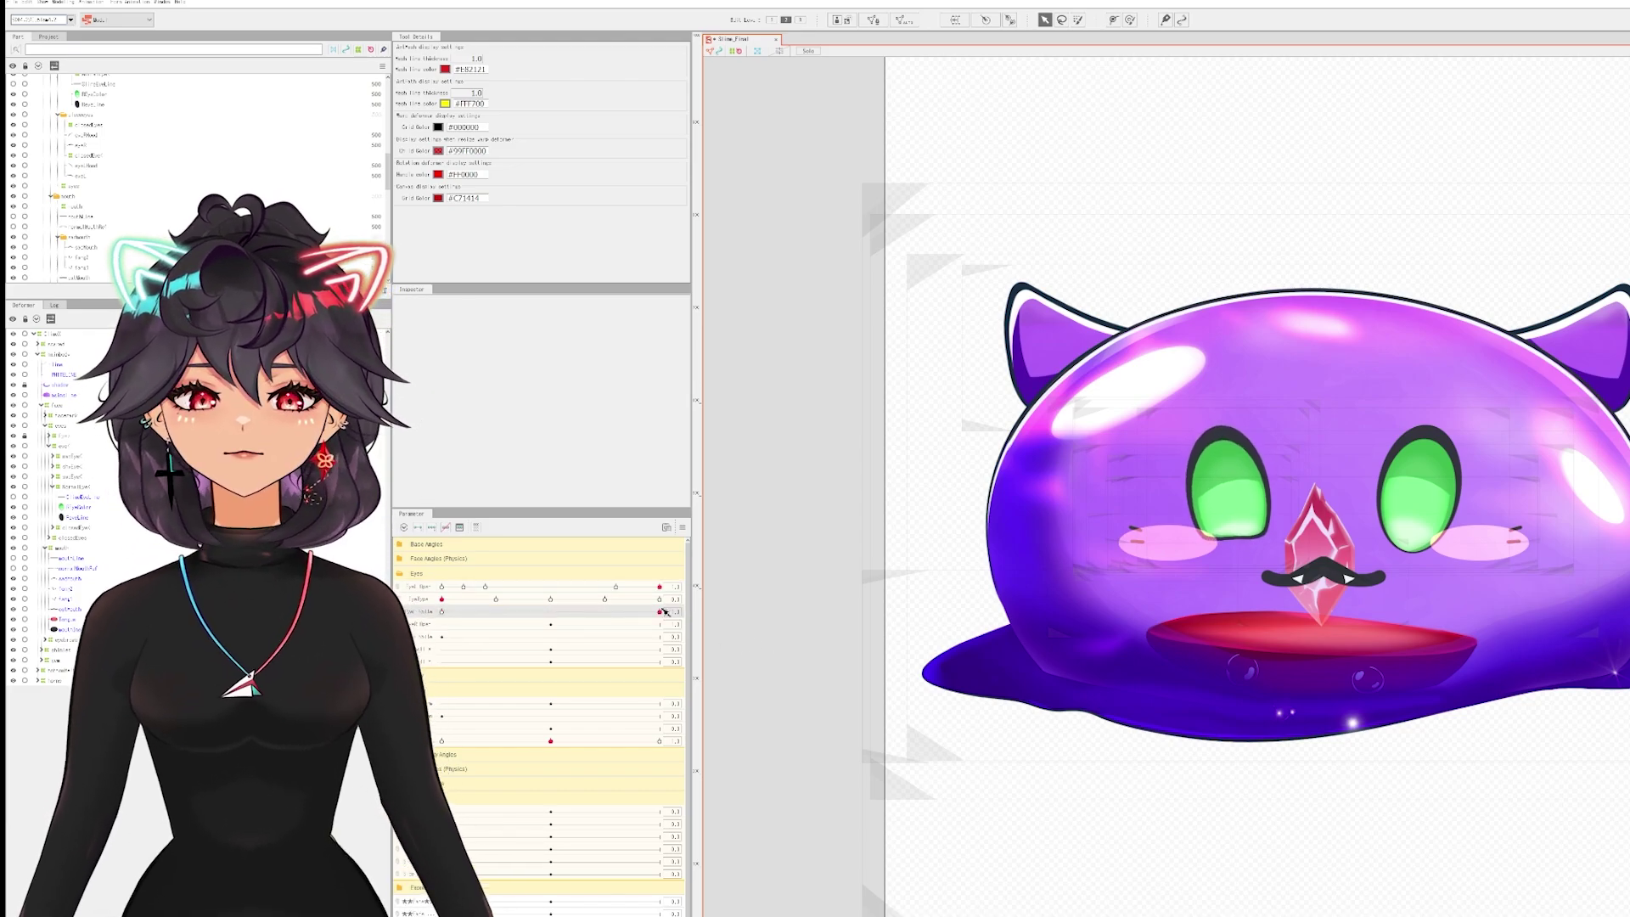
Preview closing and opening the left green eye with its smile parameter at both the minimum and maximum.
{"action": "left_click", "coordinate": [618, 587]}
{"action": "left_click", "coordinate": [481, 612]}
{"action": "left_click_drag", "start_coordinate": [616, 588], "coordinate": [435, 604]}
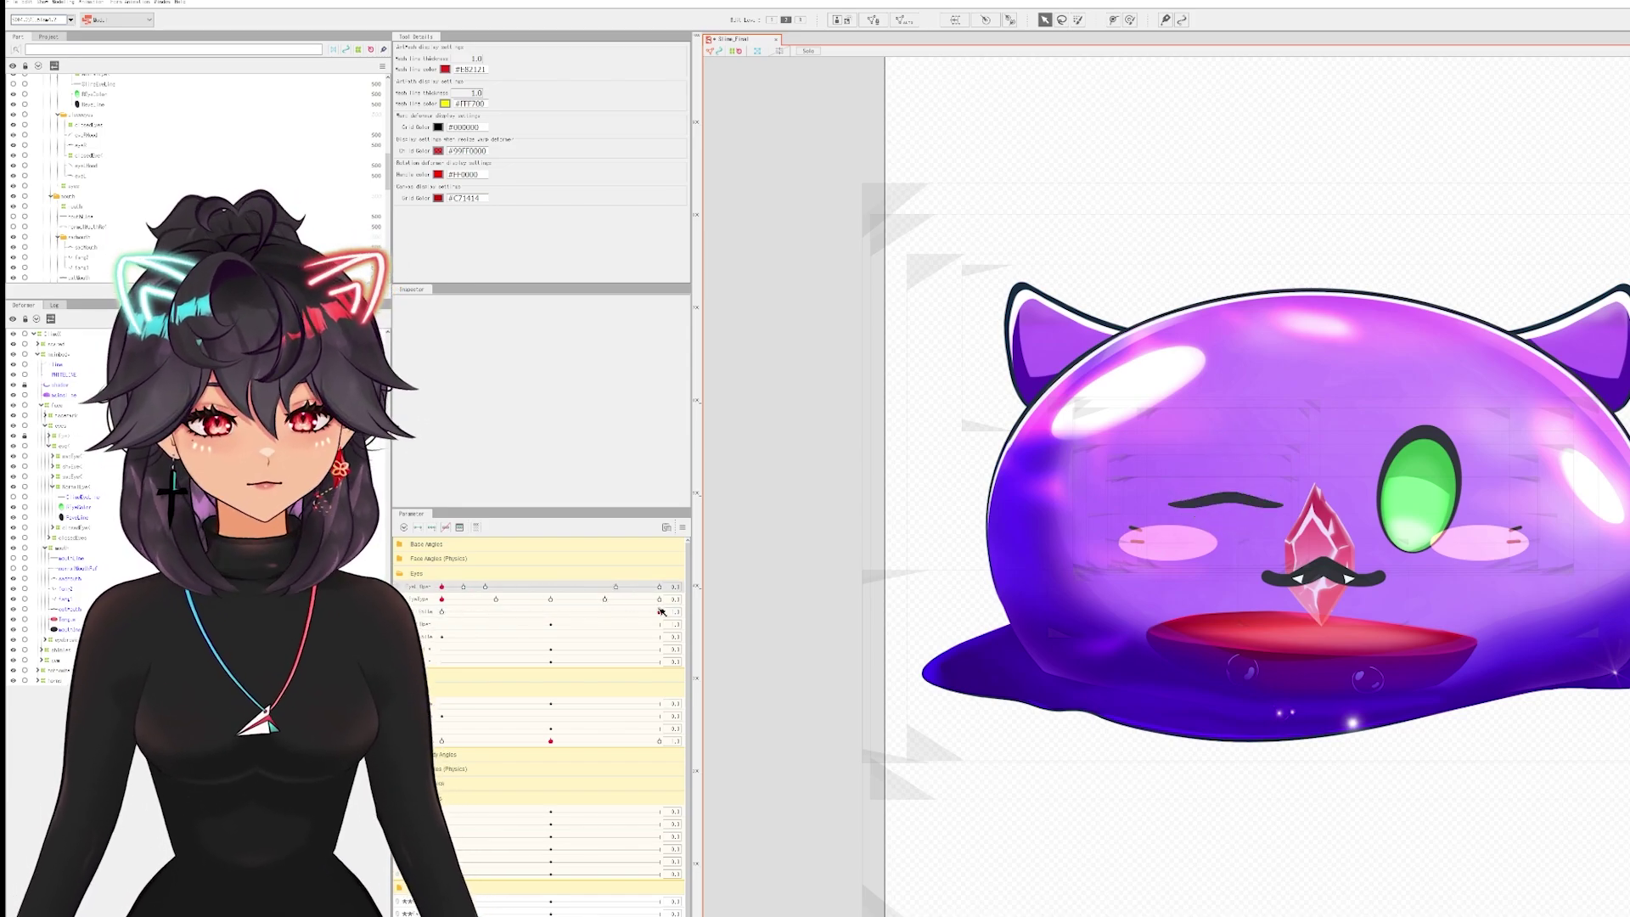
{"action": "left_click_drag", "start_coordinate": [663, 612], "coordinate": [617, 615]}
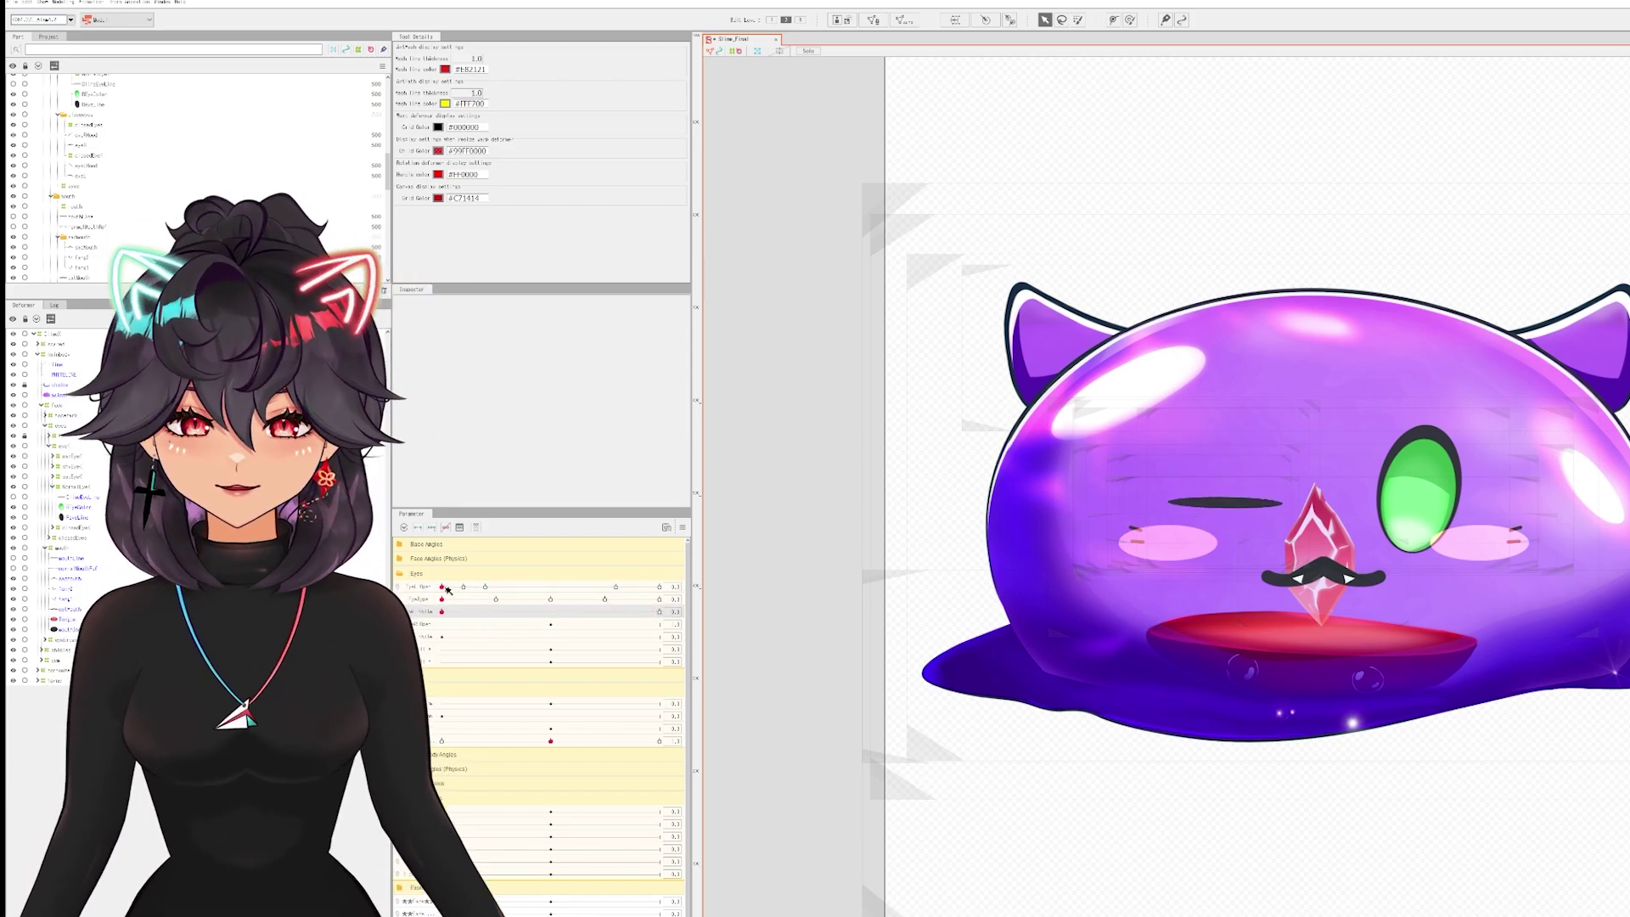
{"action": "left_click_drag", "start_coordinate": [477, 586], "coordinate": [680, 594]}
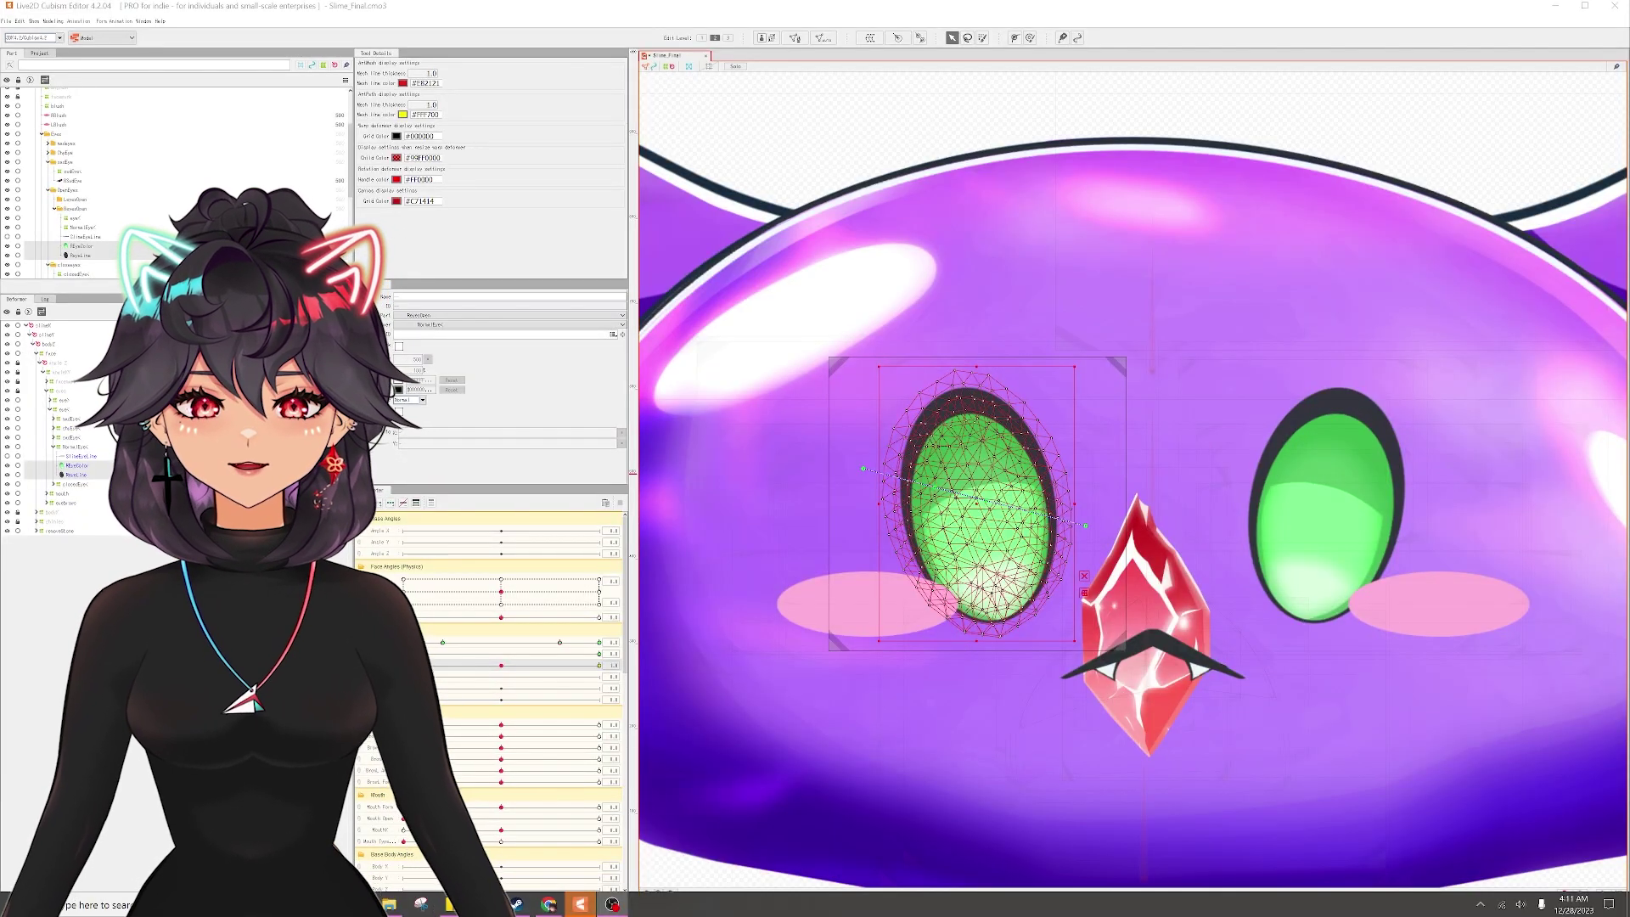
Key the left eye-smile parameter and push up the lower edge of the green eye and its outline with the deform brush.
{"action": "left_click", "coordinate": [404, 665]}
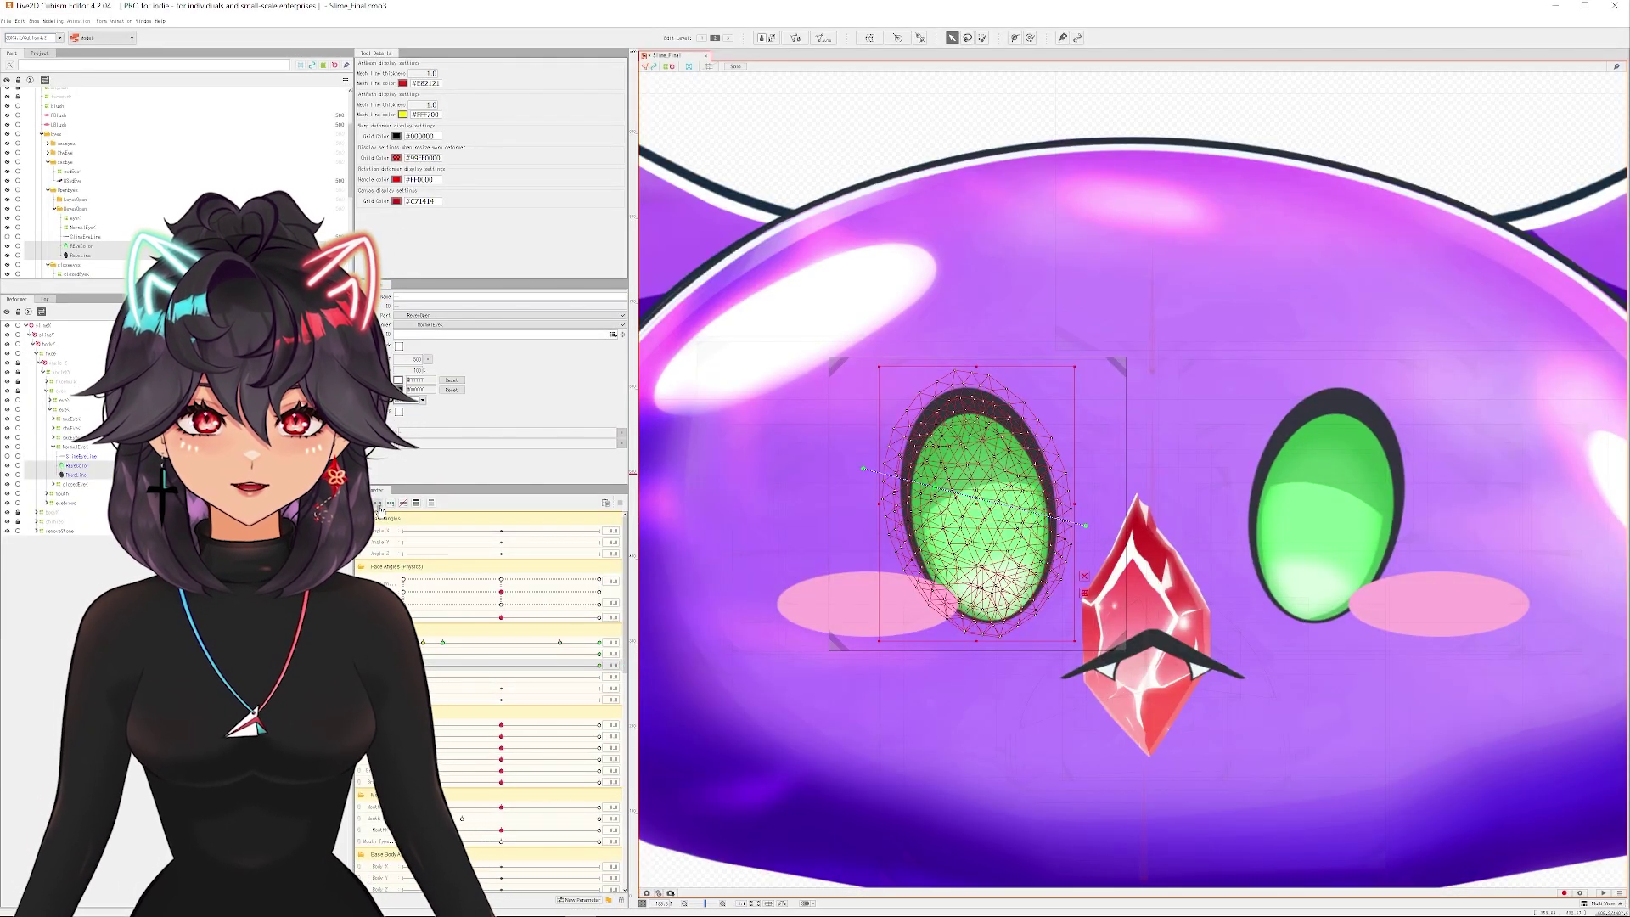
{"action": "left_click", "coordinate": [1029, 37]}
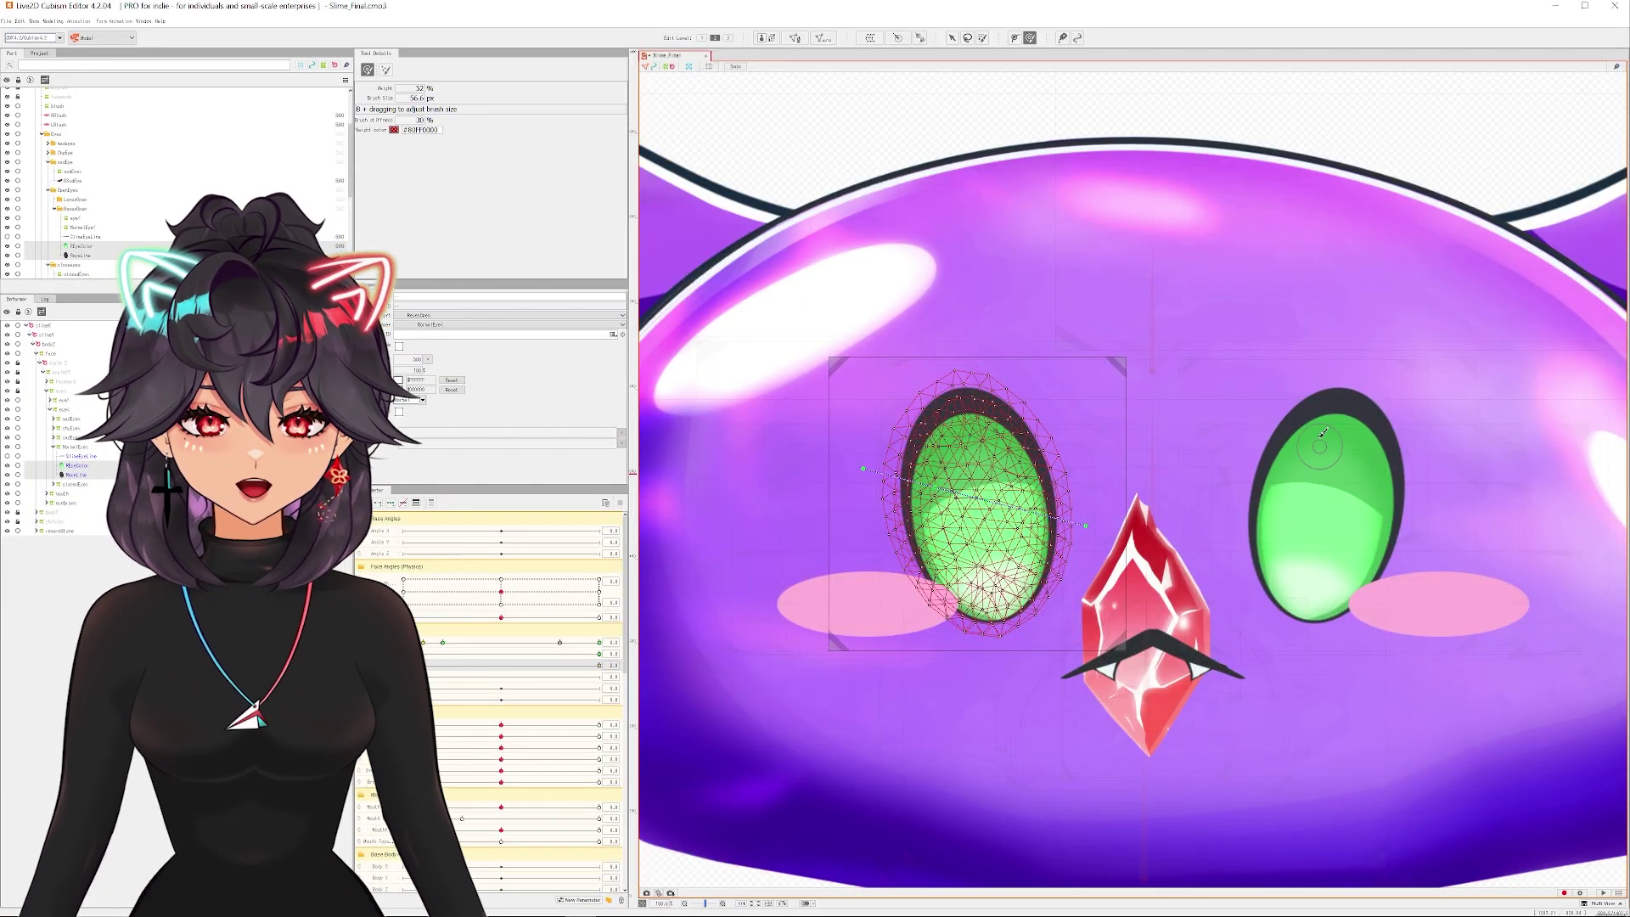
{"action": "mouse_move", "coordinate": [949, 719]}
{"action": "left_mouse_down"}
{"action": "mouse_move", "coordinate": [1011, 709]}
{"action": "mouse_move", "coordinate": [1012, 672]}
{"action": "mouse_move", "coordinate": [1011, 715]}
{"action": "mouse_move", "coordinate": [998, 632]}
{"action": "mouse_move", "coordinate": [990, 666]}
{"action": "mouse_move", "coordinate": [741, 690]}
{"action": "mouse_move", "coordinate": [1026, 637]}
{"action": "mouse_move", "coordinate": [994, 683]}
{"action": "left_mouse_up"}
{"action": "left_click", "coordinate": [78, 474]}
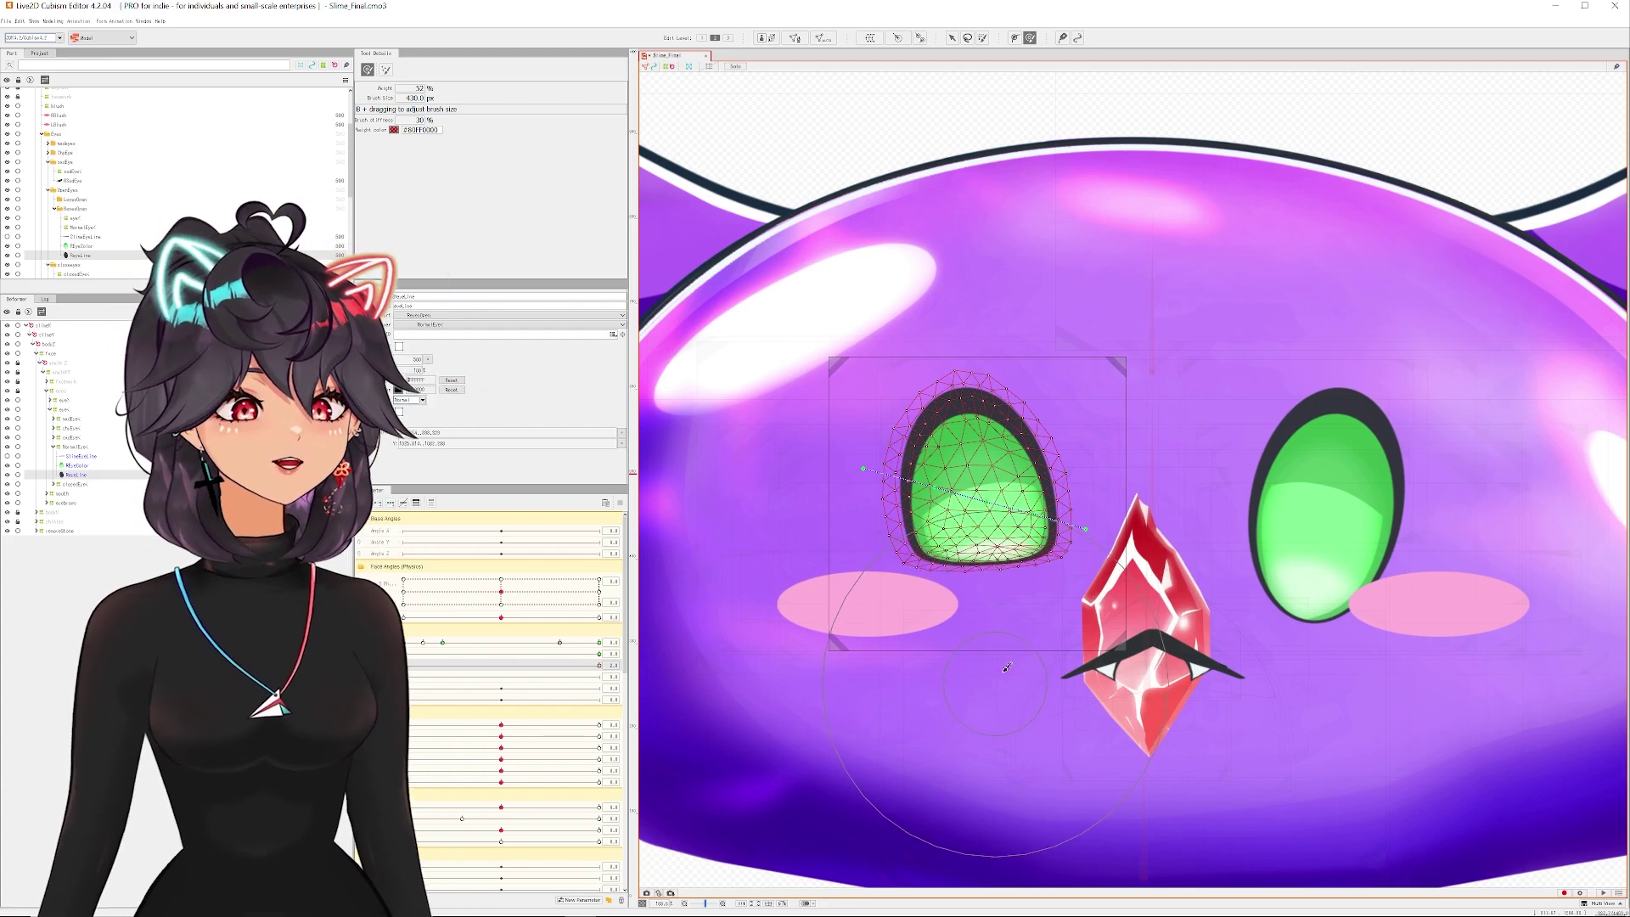
{"action": "left_click", "coordinate": [100, 466], "text": "ctrl"}
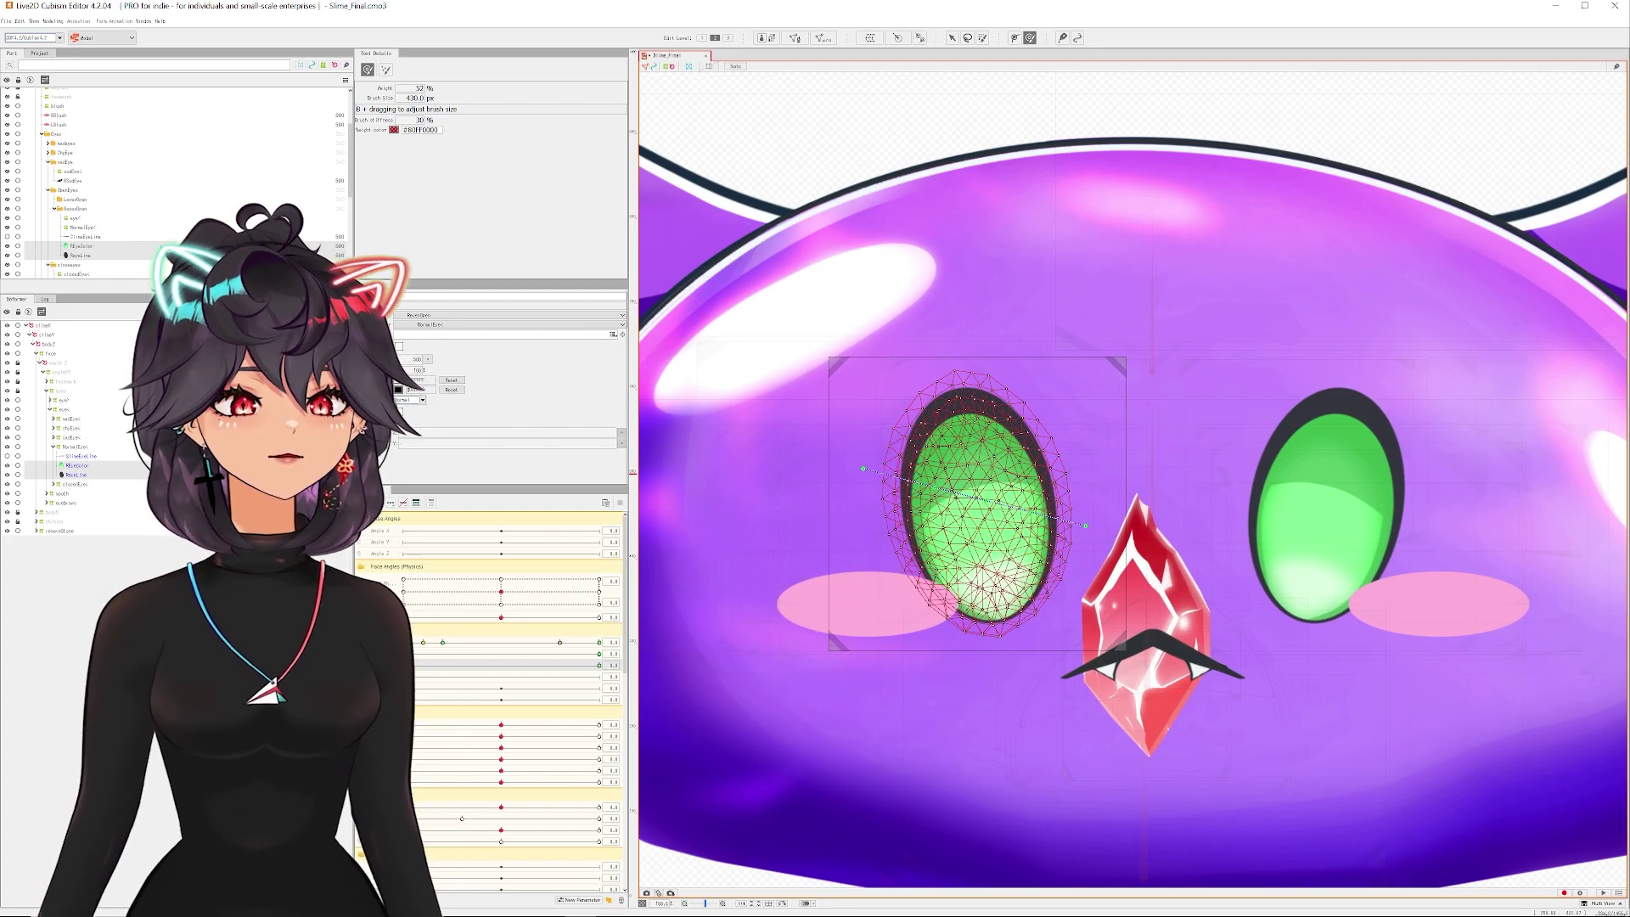
{"action": "mouse_move", "coordinate": [406, 666]}
{"action": "left_mouse_down"}
{"action": "mouse_move", "coordinate": [641, 665]}
{"action": "mouse_move", "coordinate": [405, 653]}
{"action": "left_mouse_up"}
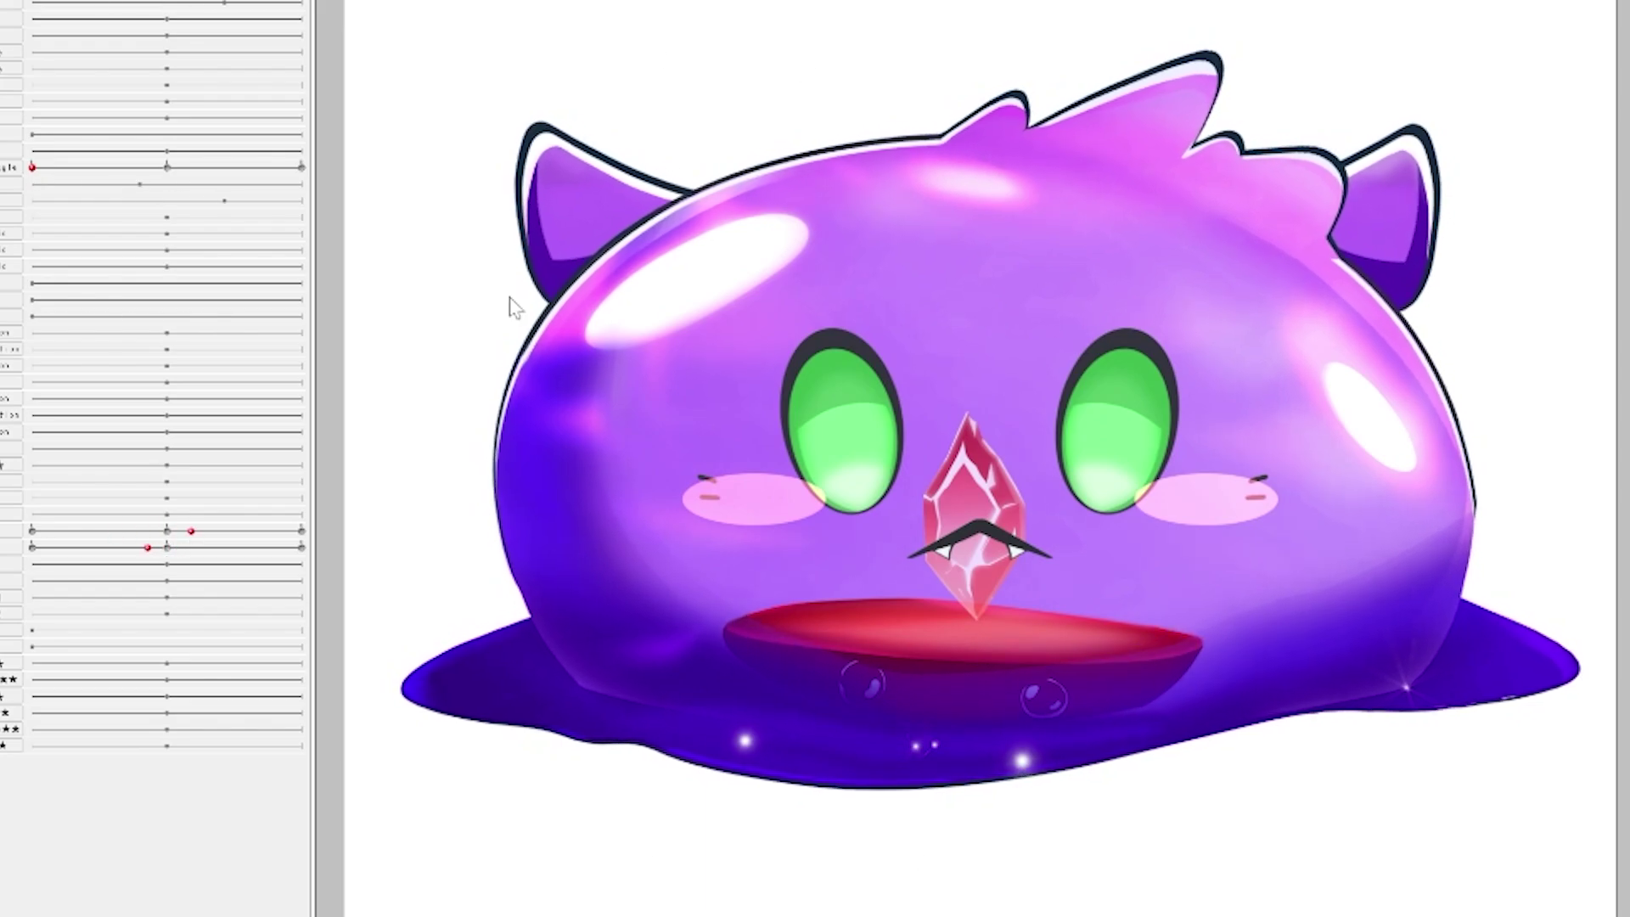
Mirror the face deformer's Angle X form horizontally onto the opposite key and check the turn.
{"action": "left_click", "coordinate": [682, 527]}
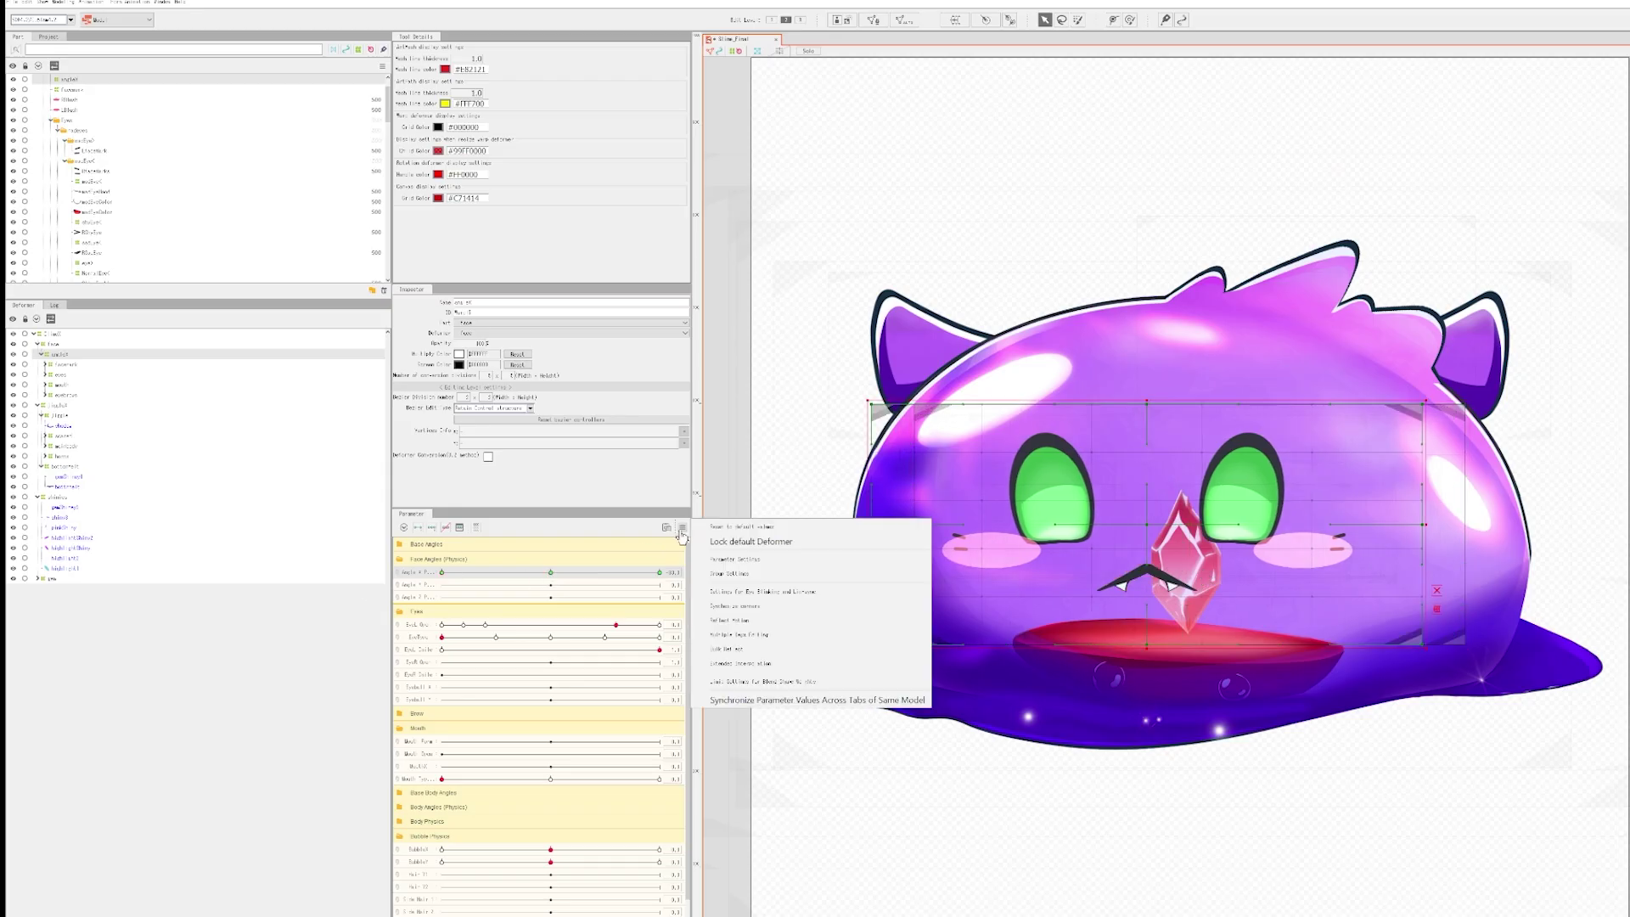
{"action": "left_click", "coordinate": [737, 620]}
{"action": "left_click_drag", "start_coordinate": [441, 573], "coordinate": [550, 574]}
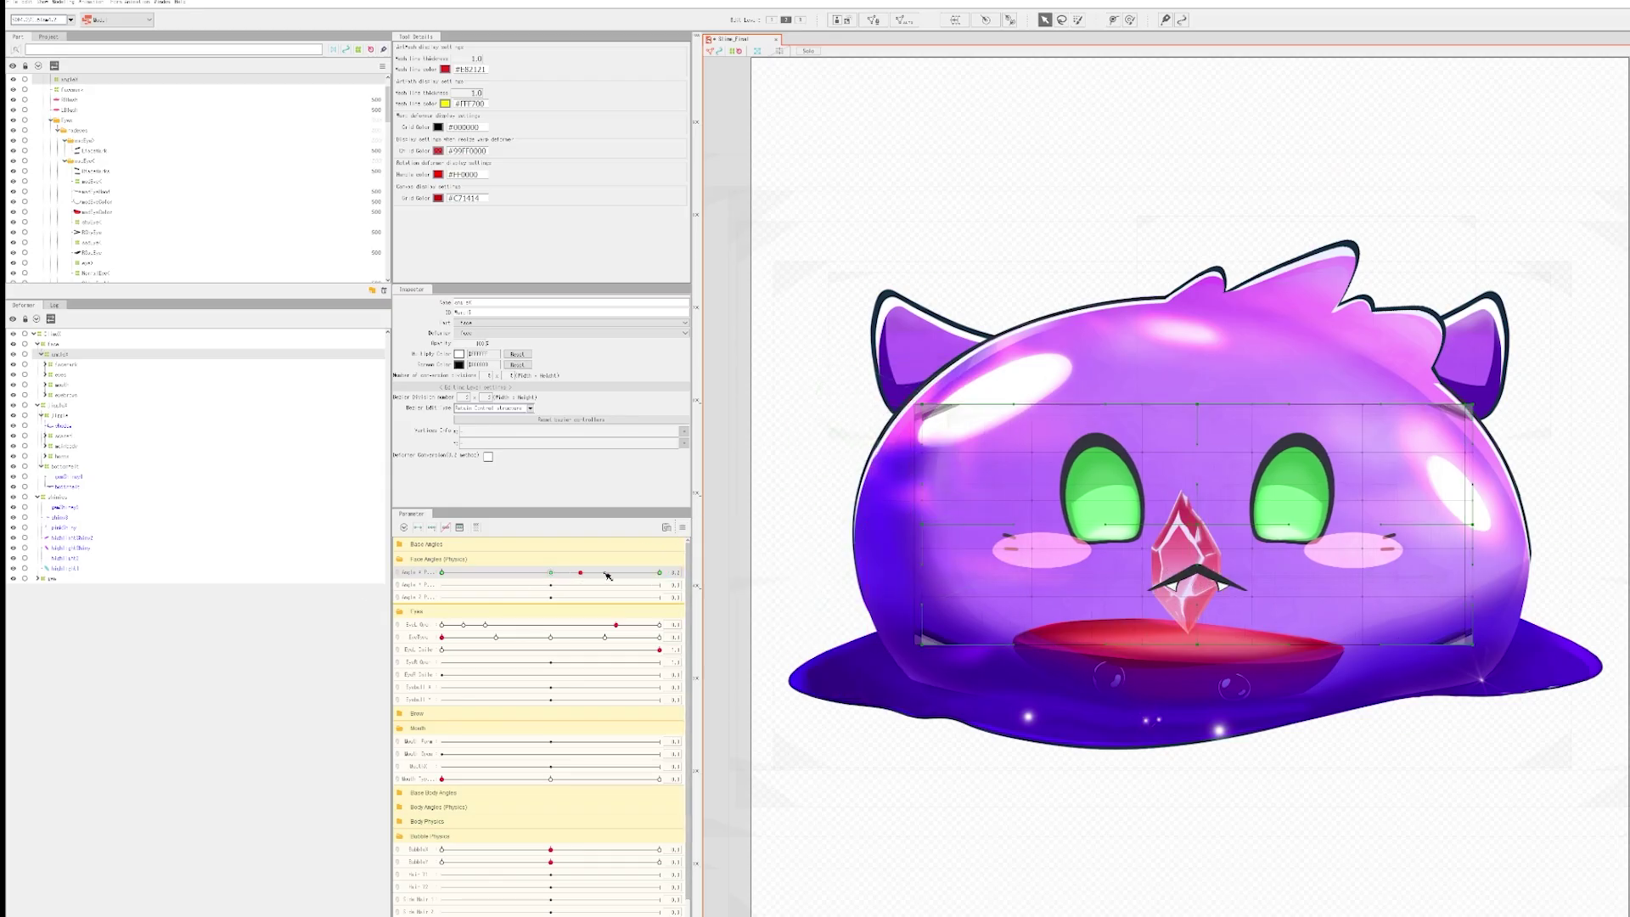
Add three keys to Angle Y and bend the face warp deformer downward at its lowest key.
{"action": "left_click", "coordinate": [411, 585]}
{"action": "left_click", "coordinate": [431, 527]}
{"action": "left_click", "coordinate": [442, 585]}
{"action": "left_click_drag", "start_coordinate": [914, 404], "coordinate": [915, 428]}
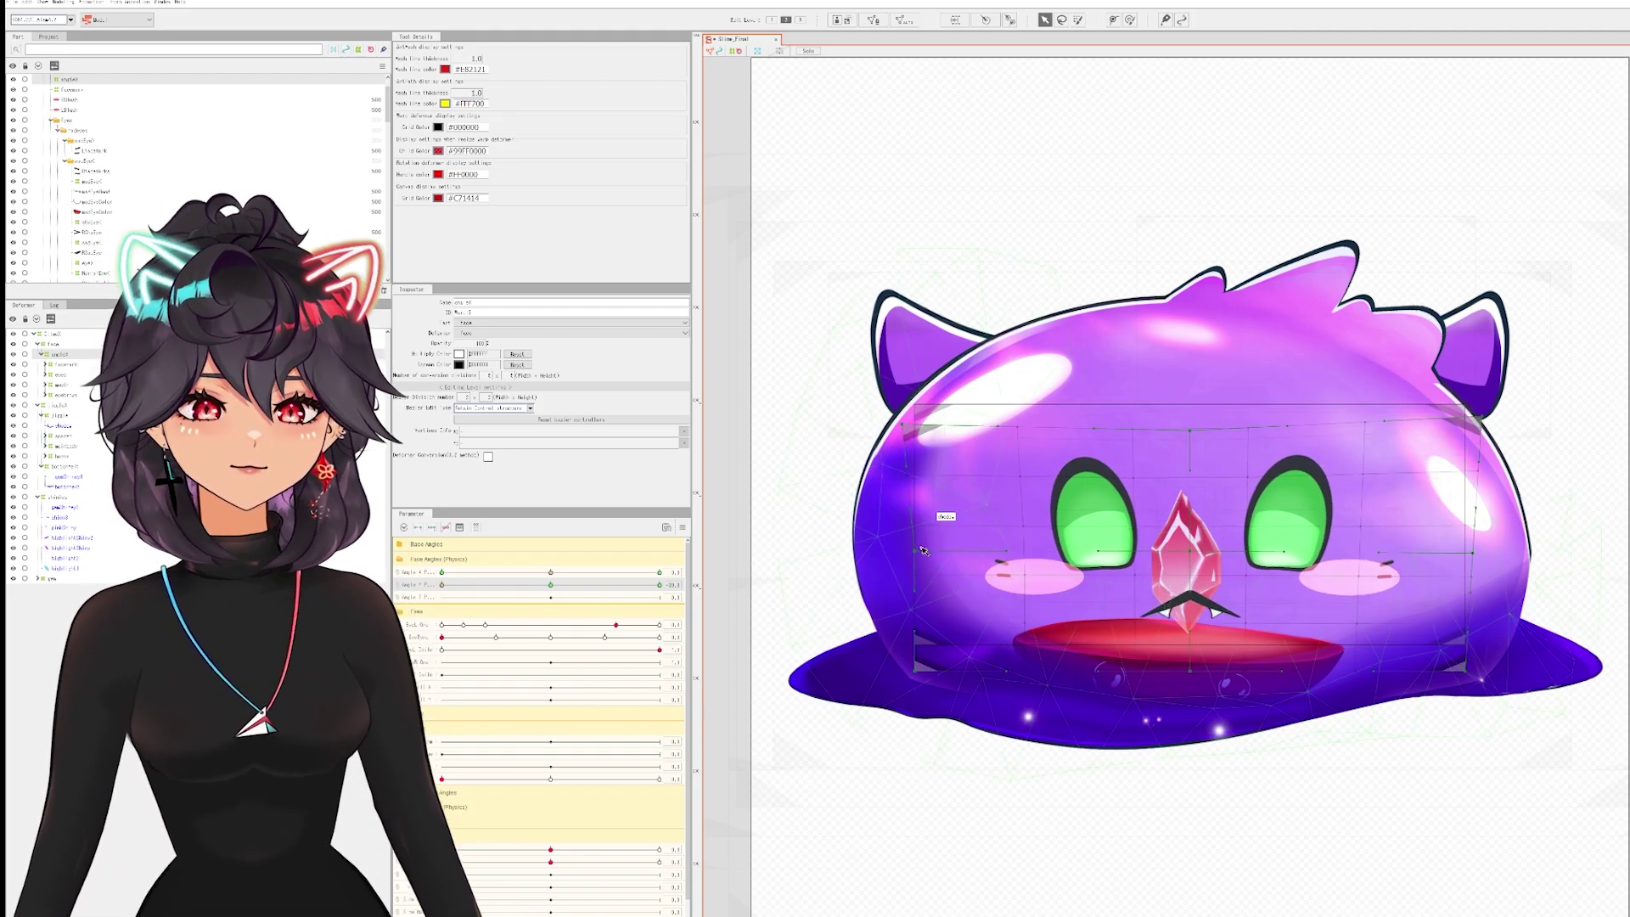
Refine the curve of the face warp deformer's downward form and compare it with the neutral Angle Y key.
{"action": "left_click_drag", "start_coordinate": [441, 584], "coordinate": [551, 585]}
{"action": "left_click_drag", "start_coordinate": [551, 585], "coordinate": [441, 584]}
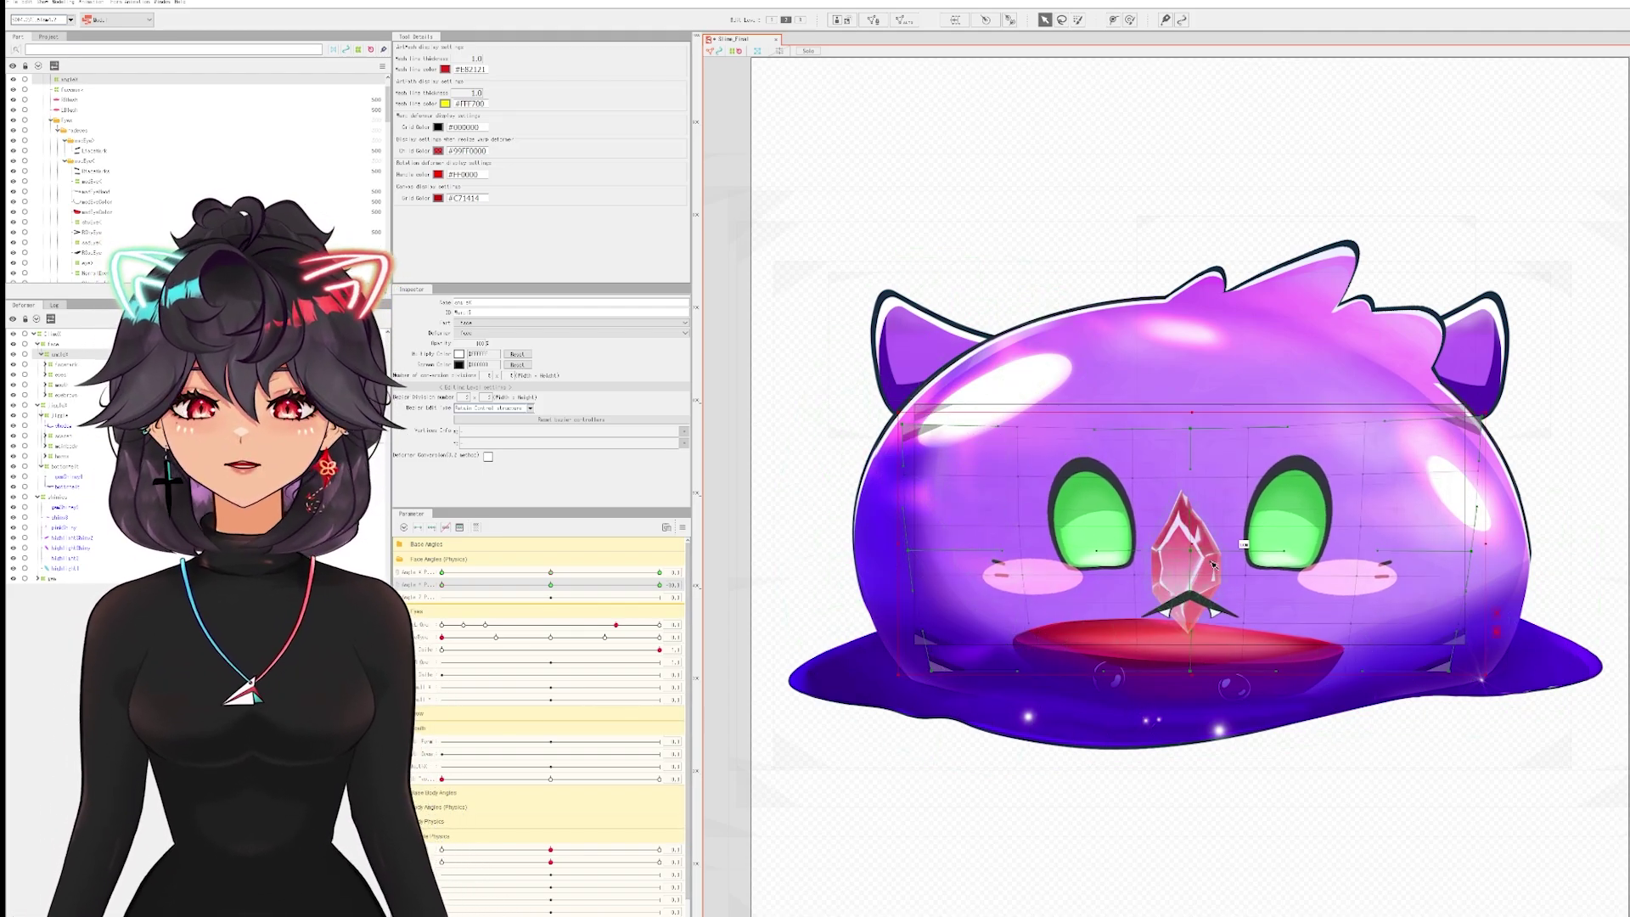
{"action": "left_click_drag", "start_coordinate": [936, 675], "coordinate": [936, 682]}
{"action": "mouse_move", "coordinate": [442, 585]}
{"action": "left_mouse_down"}
{"action": "mouse_move", "coordinate": [551, 585]}
{"action": "mouse_move", "coordinate": [441, 585]}
{"action": "left_mouse_up"}
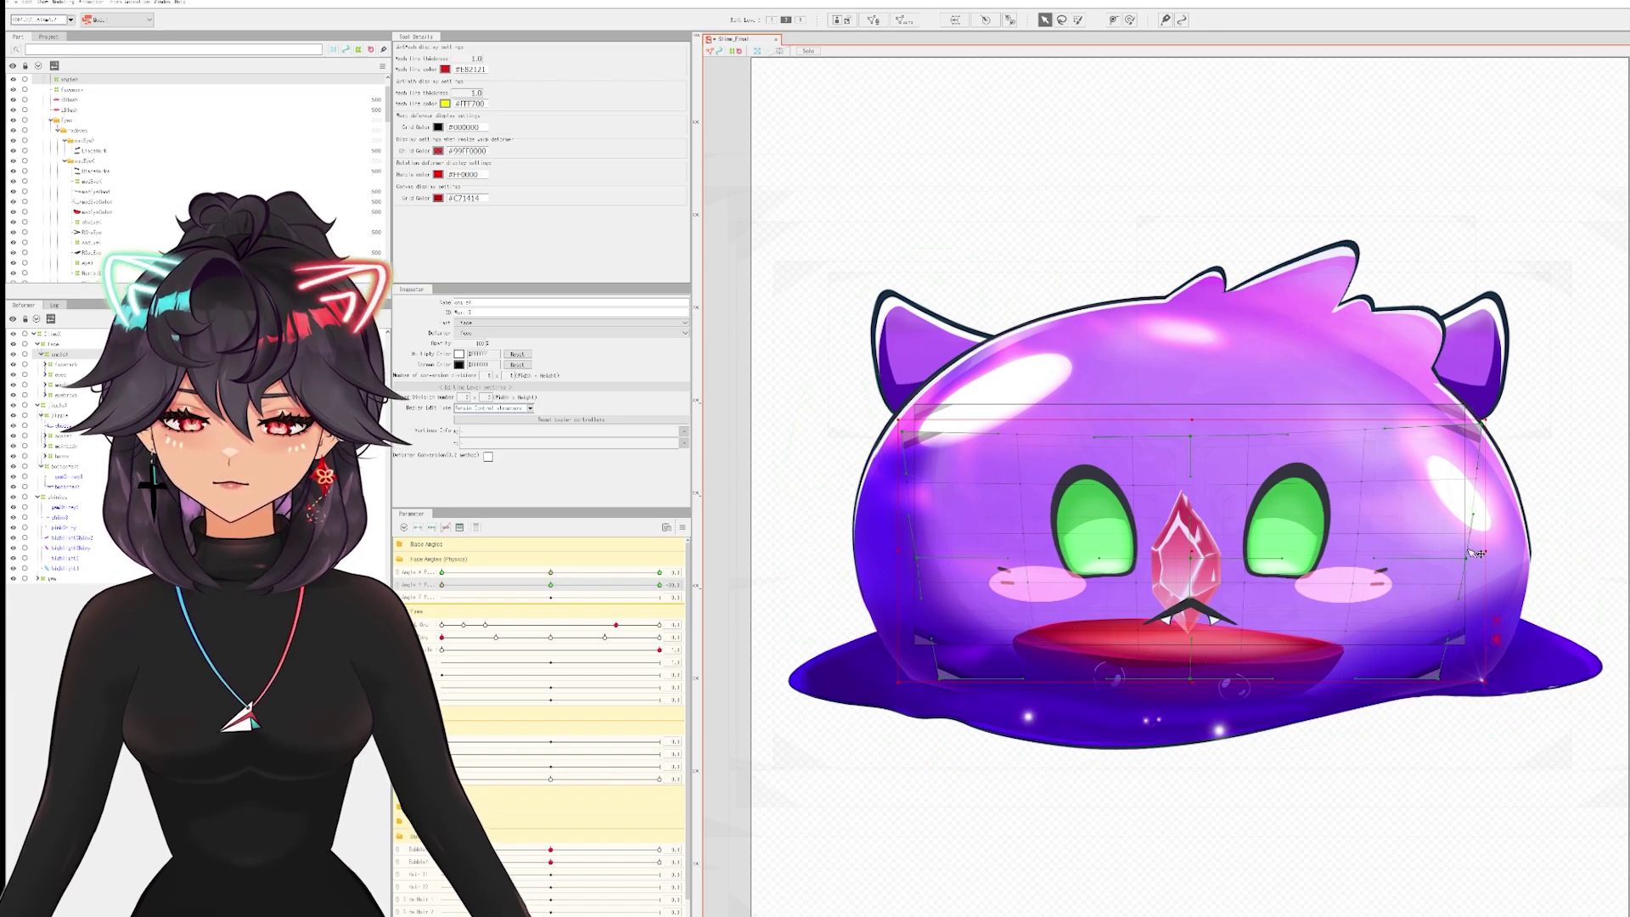
{"action": "left_click", "coordinate": [551, 585]}
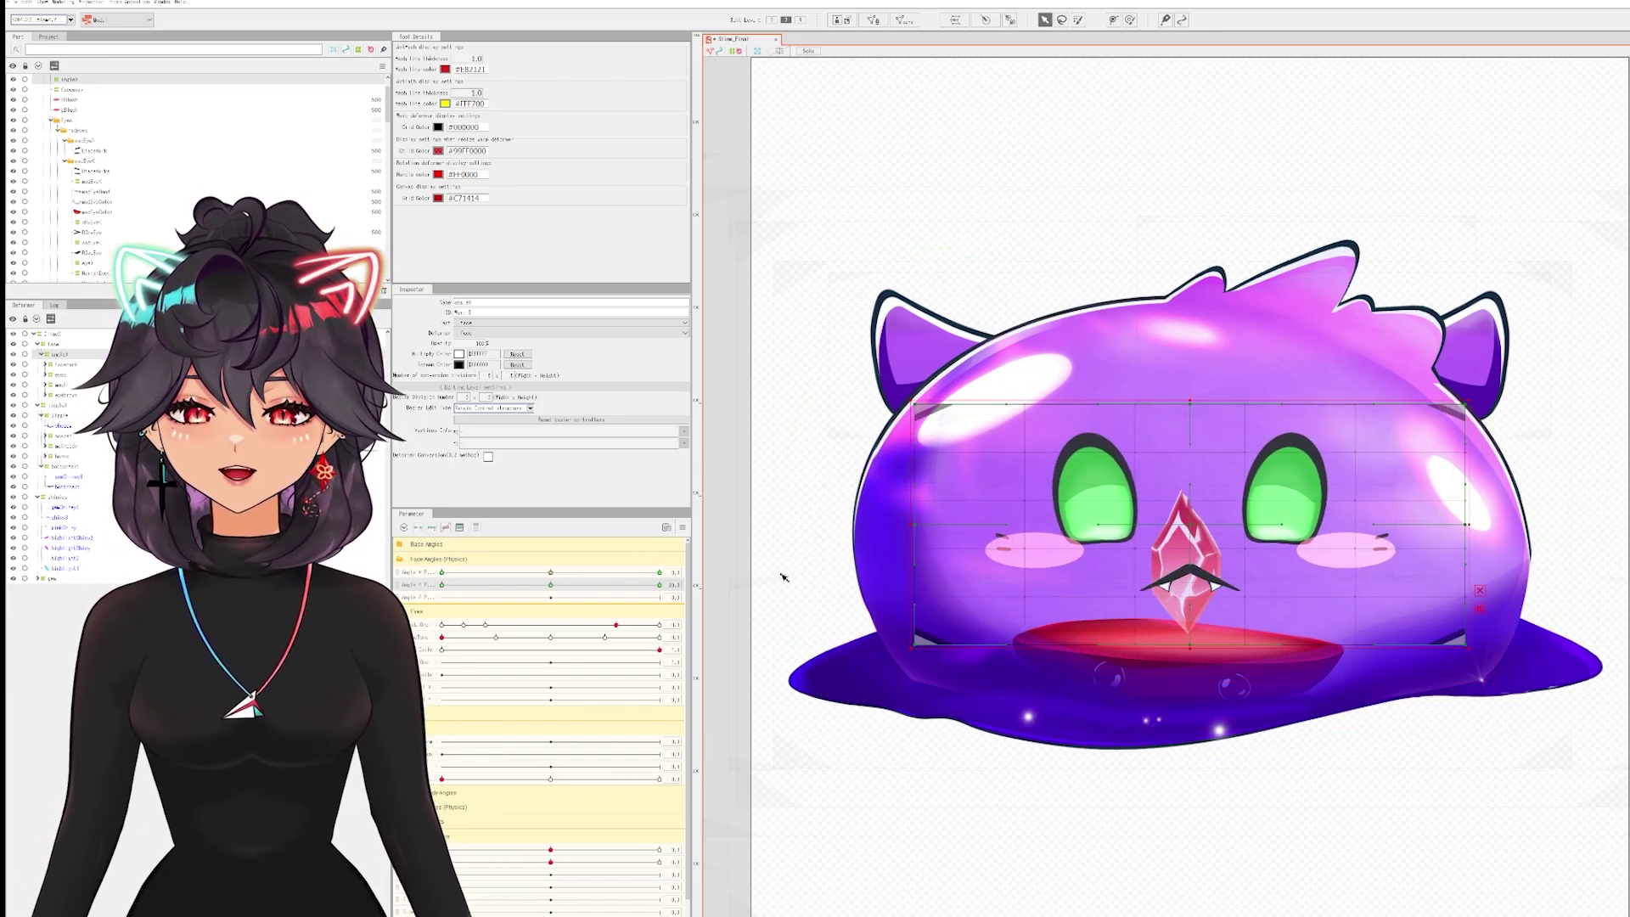
{"action": "left_click", "coordinate": [442, 585]}
Mirror the face deformer's Angle Y form vertically onto the upward key and reset the left eye-smile parameter to 0.
{"action": "left_click", "coordinate": [683, 527]}
{"action": "left_click", "coordinate": [848, 584]}
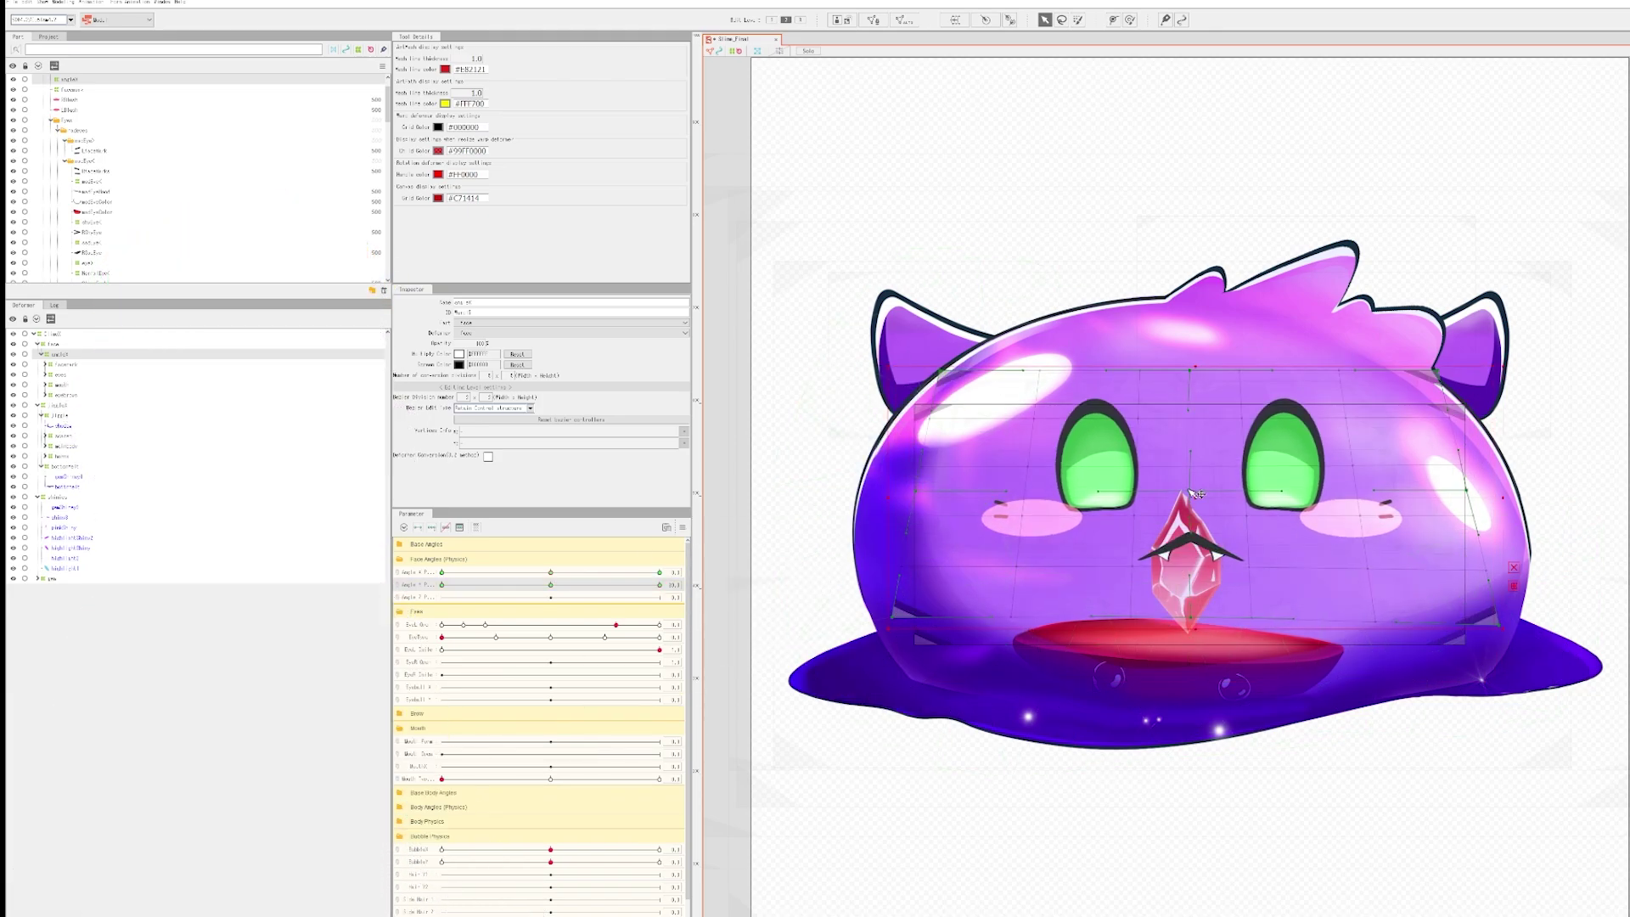
{"action": "left_click", "coordinate": [682, 527]}
{"action": "left_click", "coordinate": [734, 572]}
{"action": "left_click", "coordinate": [899, 582]}
{"action": "left_click_drag", "start_coordinate": [659, 650], "coordinate": [441, 649]}
Combine Angle X and Angle Y, synthesize the four corner forms of the face deformer, and check the diagonal angles.
{"action": "left_click", "coordinate": [397, 573]}
{"action": "left_click_drag", "start_coordinate": [550, 573], "coordinate": [433, 578]}
{"action": "left_click", "coordinate": [397, 586]}
{"action": "left_click", "coordinate": [431, 574]}
{"action": "left_click", "coordinate": [550, 585]}
{"action": "left_click", "coordinate": [682, 527]}
{"action": "left_click", "coordinate": [734, 572]}
{"action": "left_click", "coordinate": [900, 583]}
{"action": "left_click", "coordinate": [659, 573]}
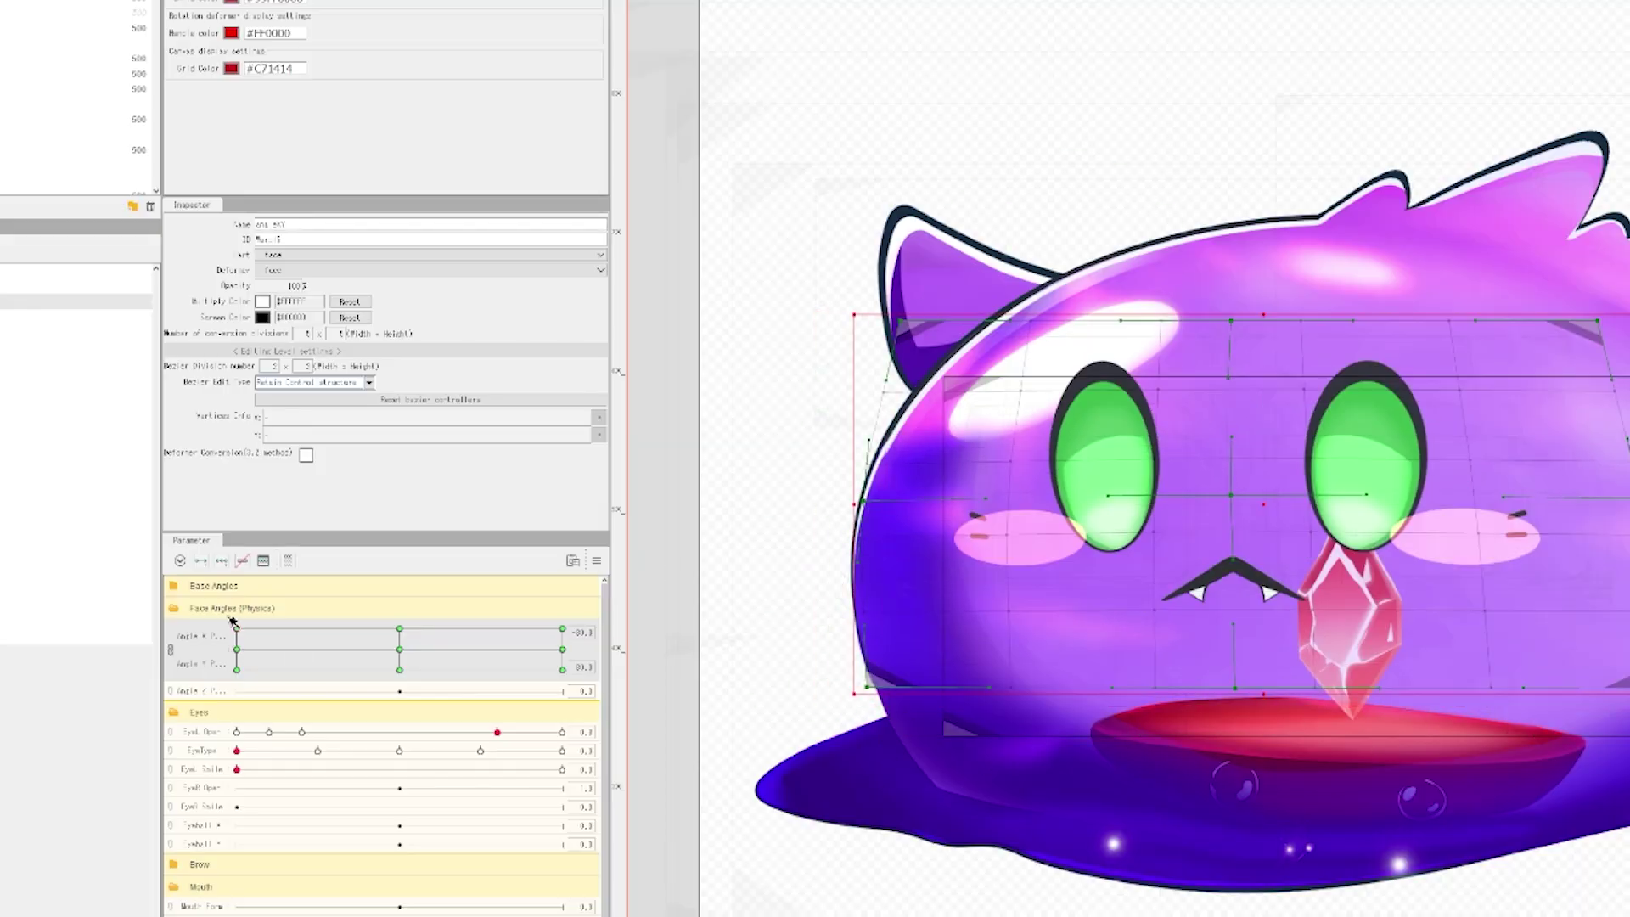
{"action": "left_click_drag", "start_coordinate": [233, 623], "coordinate": [236, 671]}
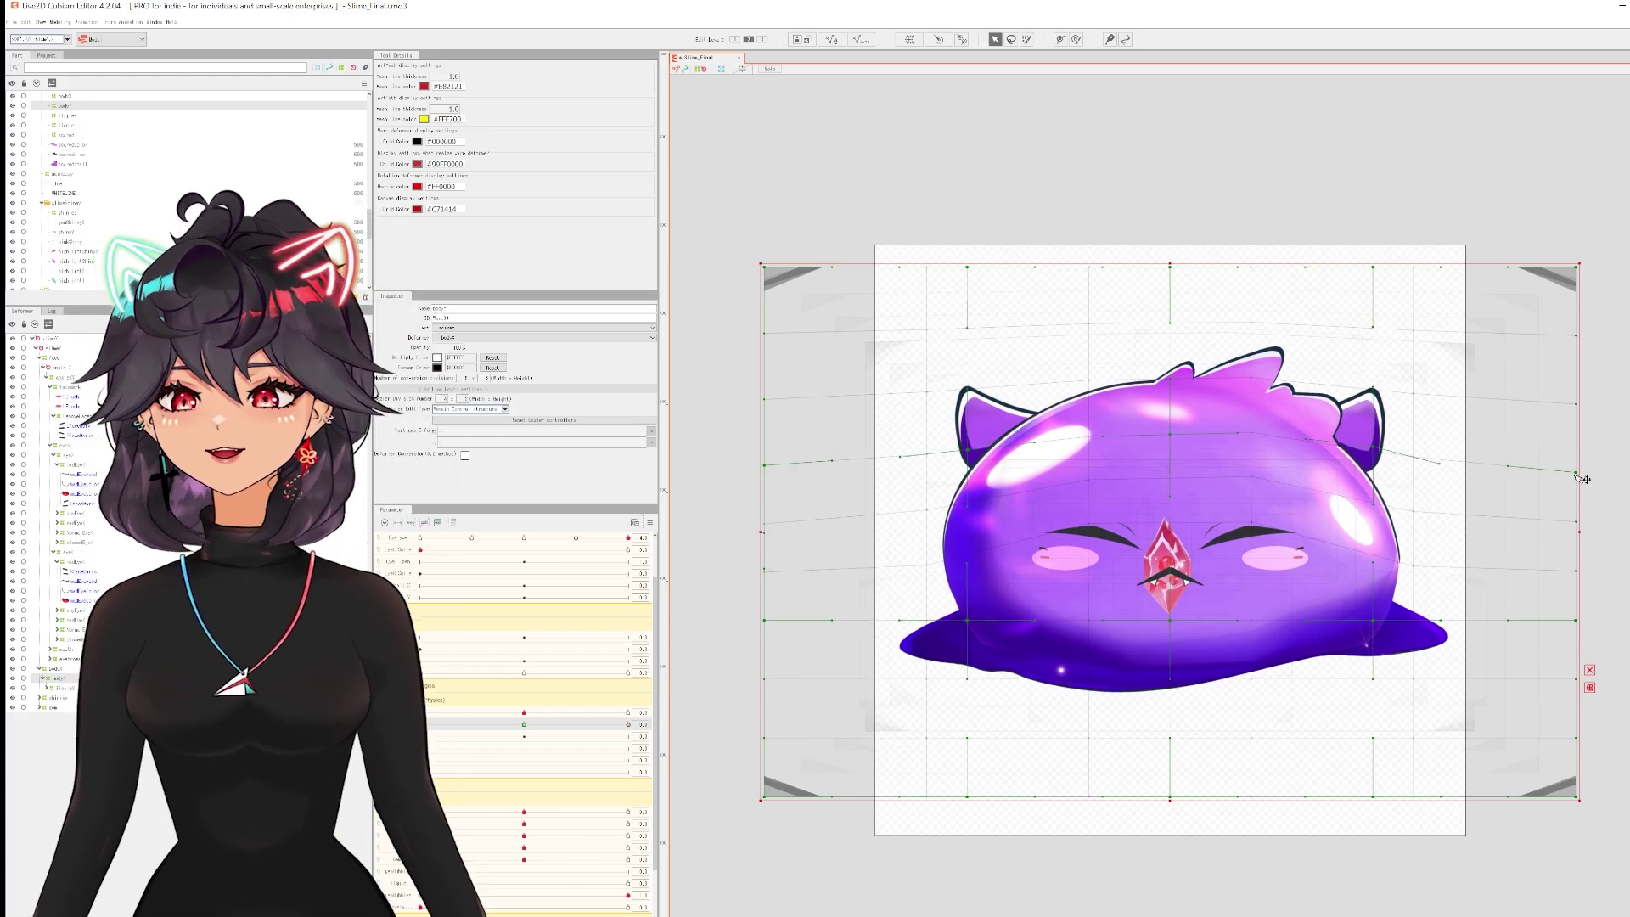
Bend the rows of the body warp deformer at the vertical body angle's end key and check the up-and-down movement.
{"action": "left_click", "coordinate": [966, 600]}
{"action": "key", "text": "ctrl+z"}
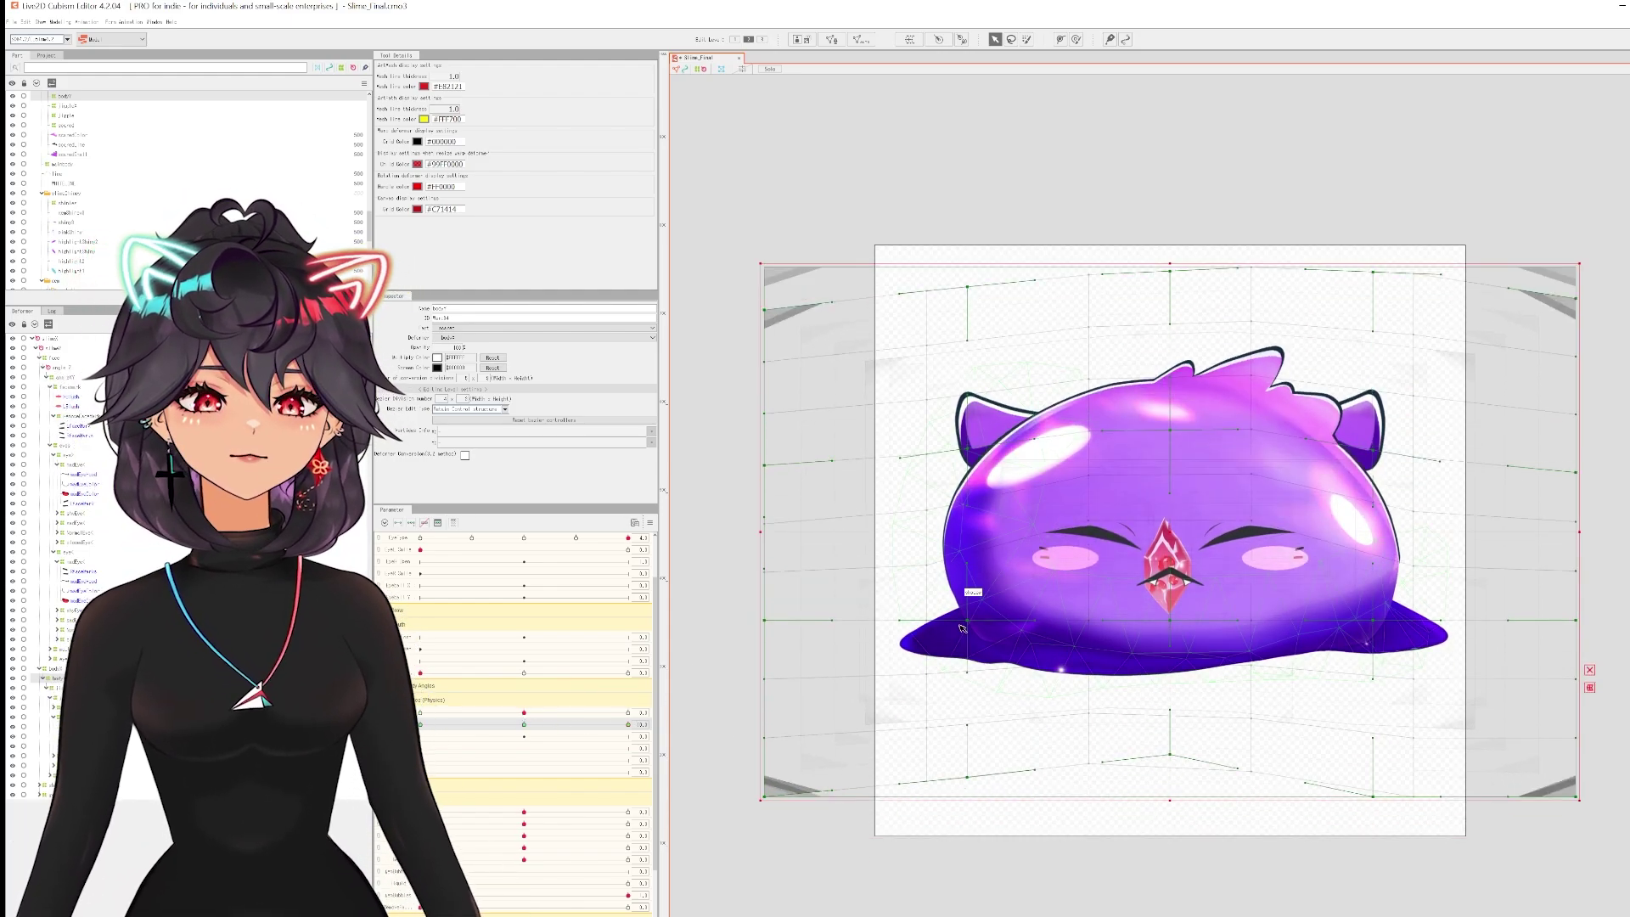
{"action": "left_click_drag", "start_coordinate": [628, 725], "coordinate": [420, 726]}
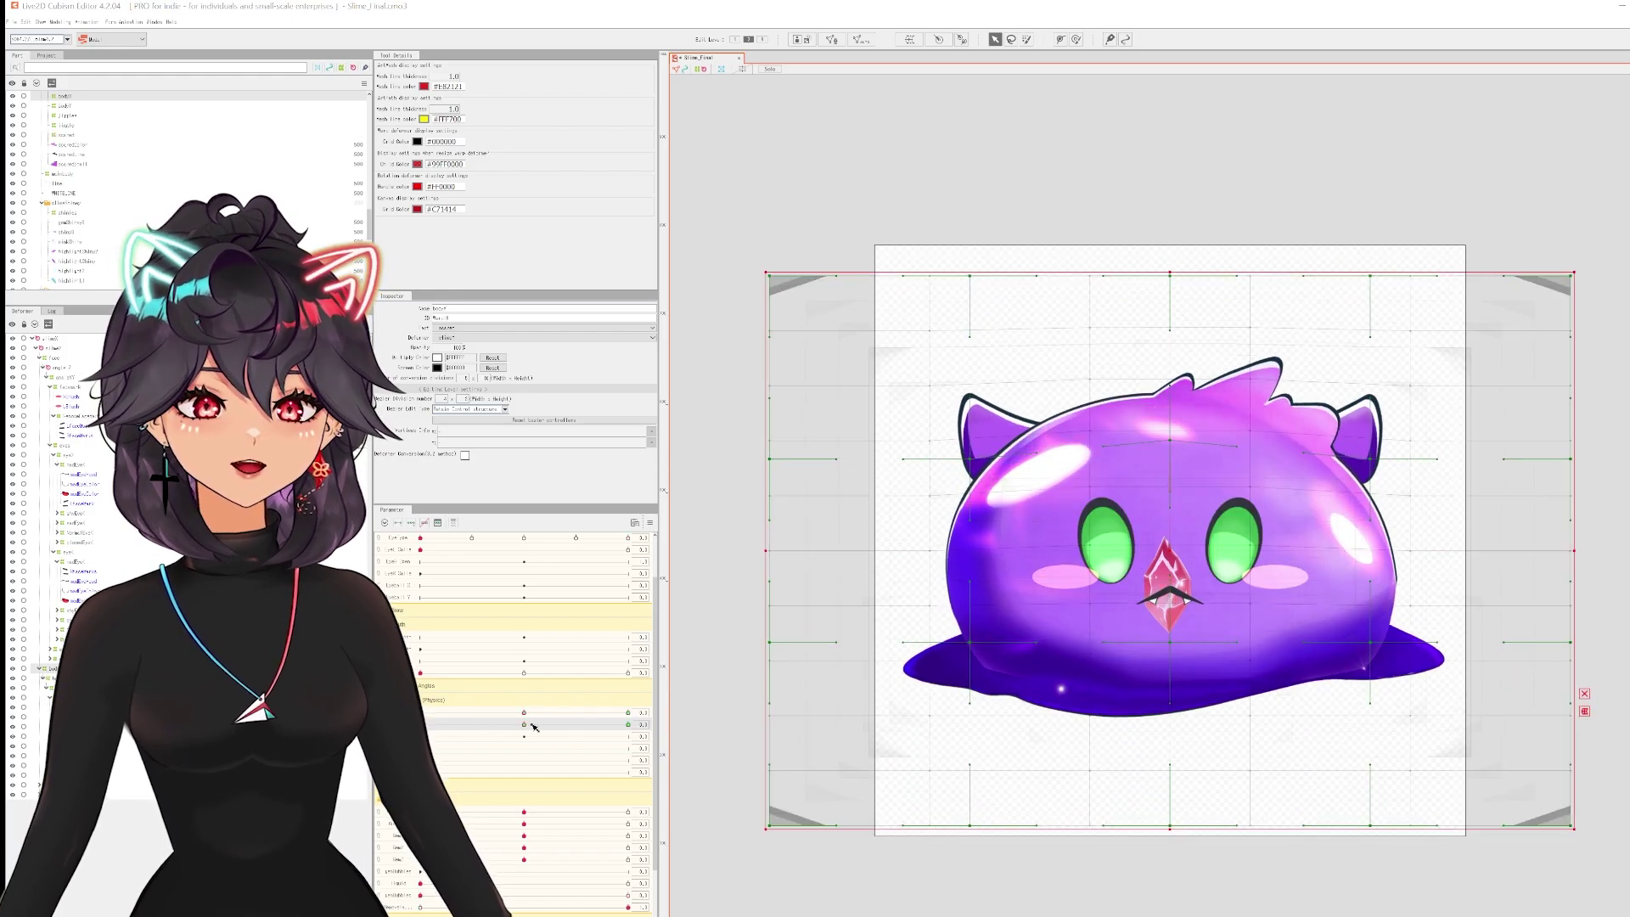
{"action": "left_click_drag", "start_coordinate": [529, 726], "coordinate": [532, 727]}
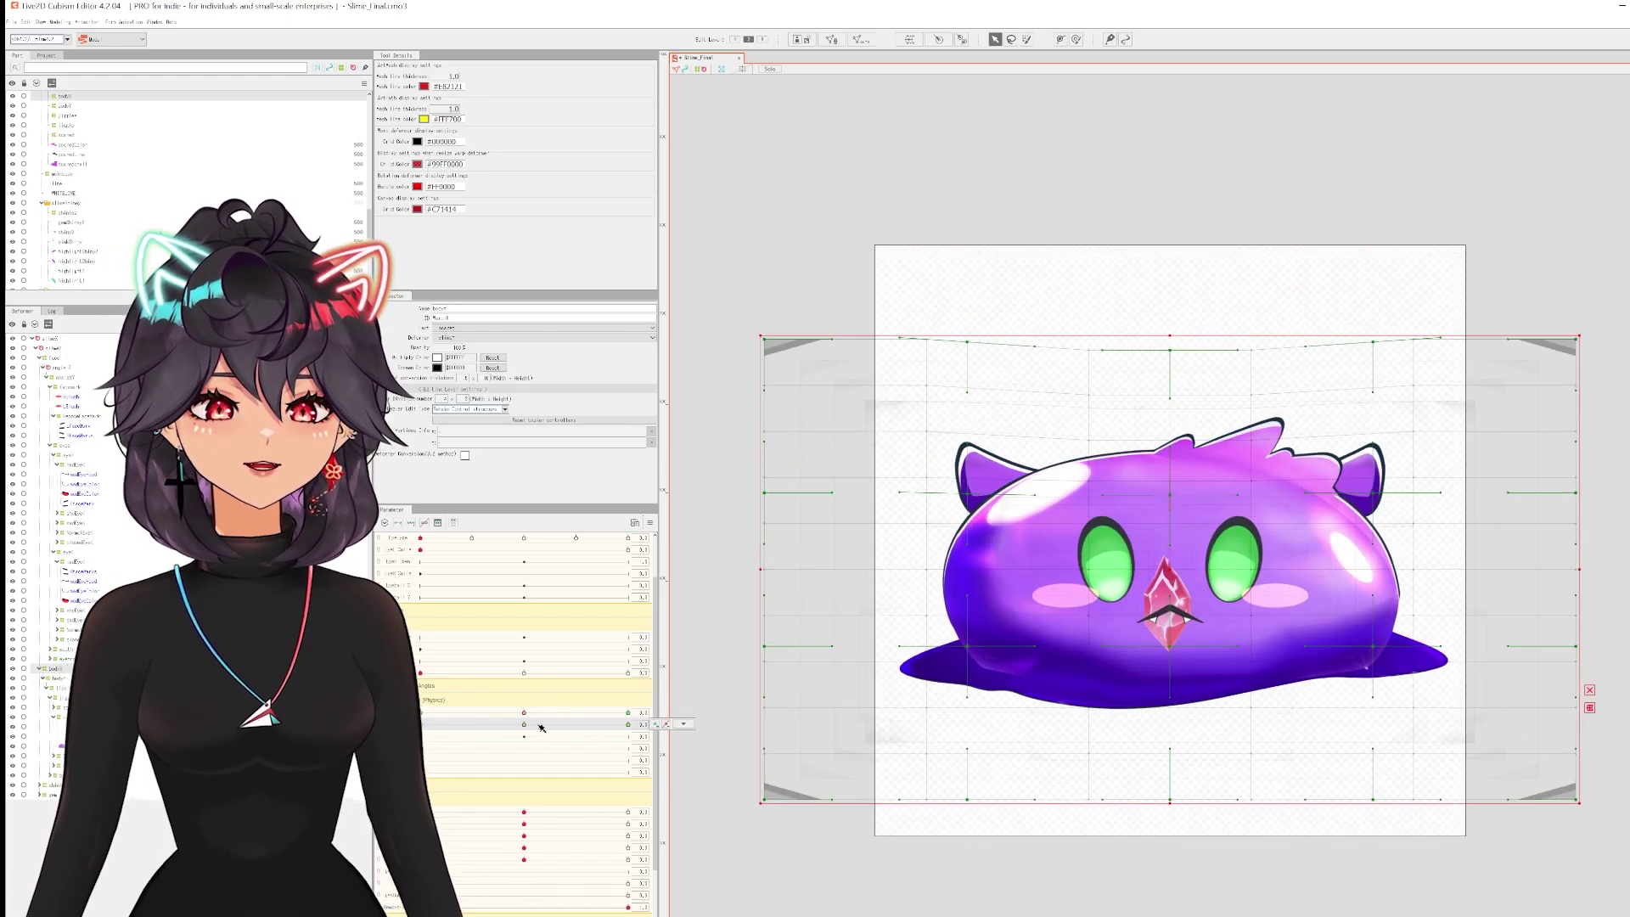
{"action": "left_click", "coordinate": [996, 263]}
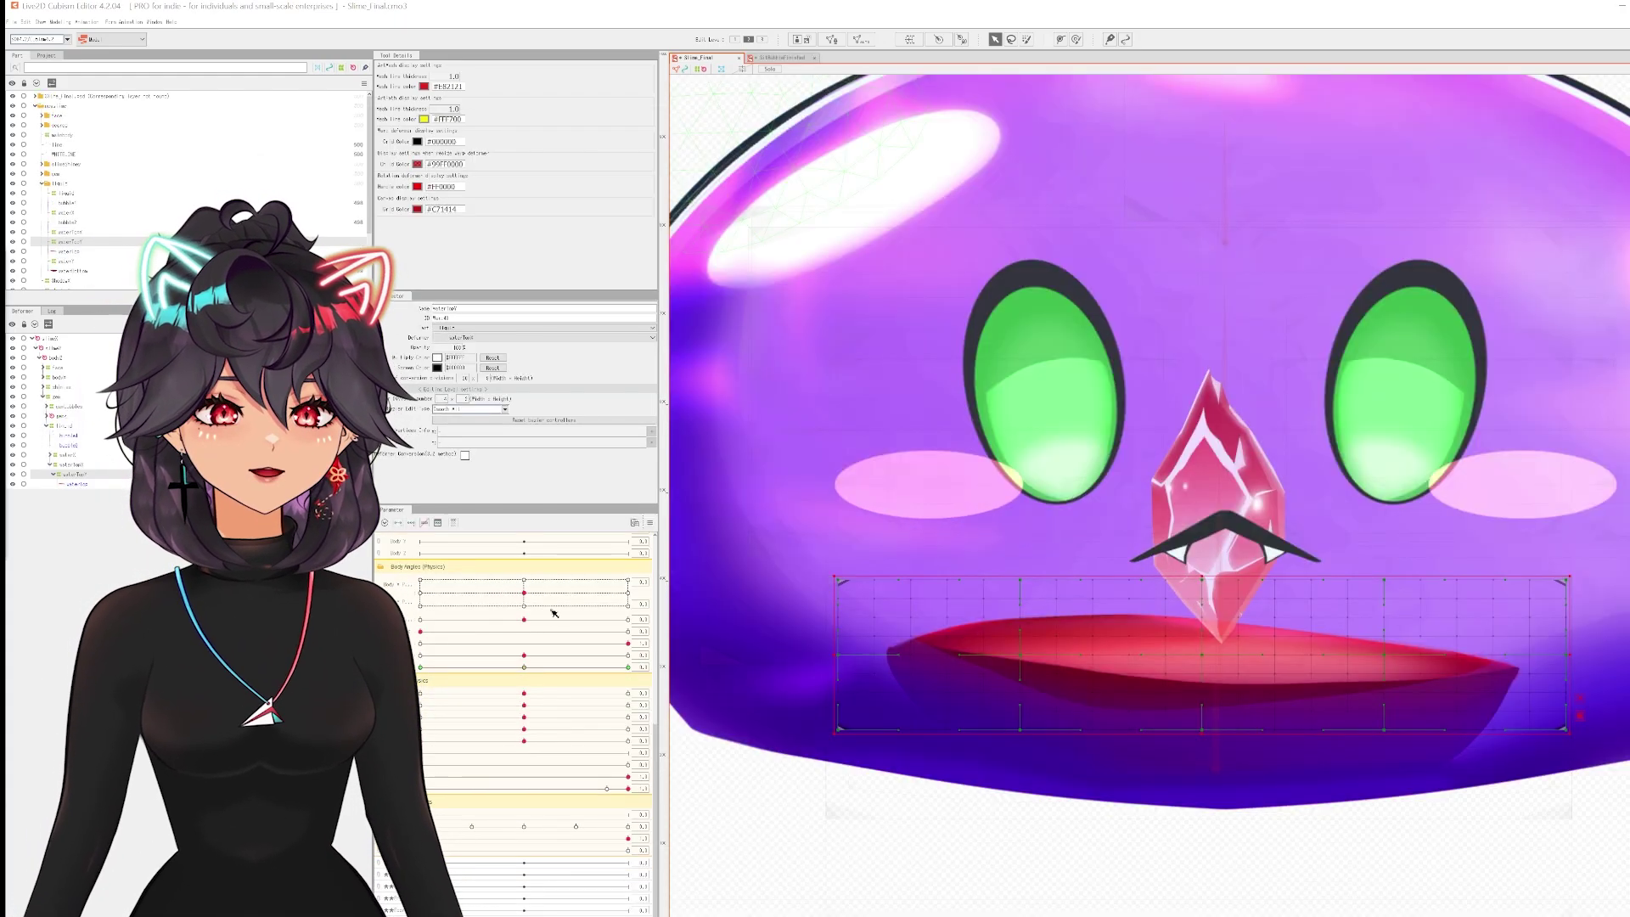
{"action": "left_click", "coordinate": [541, 669]}
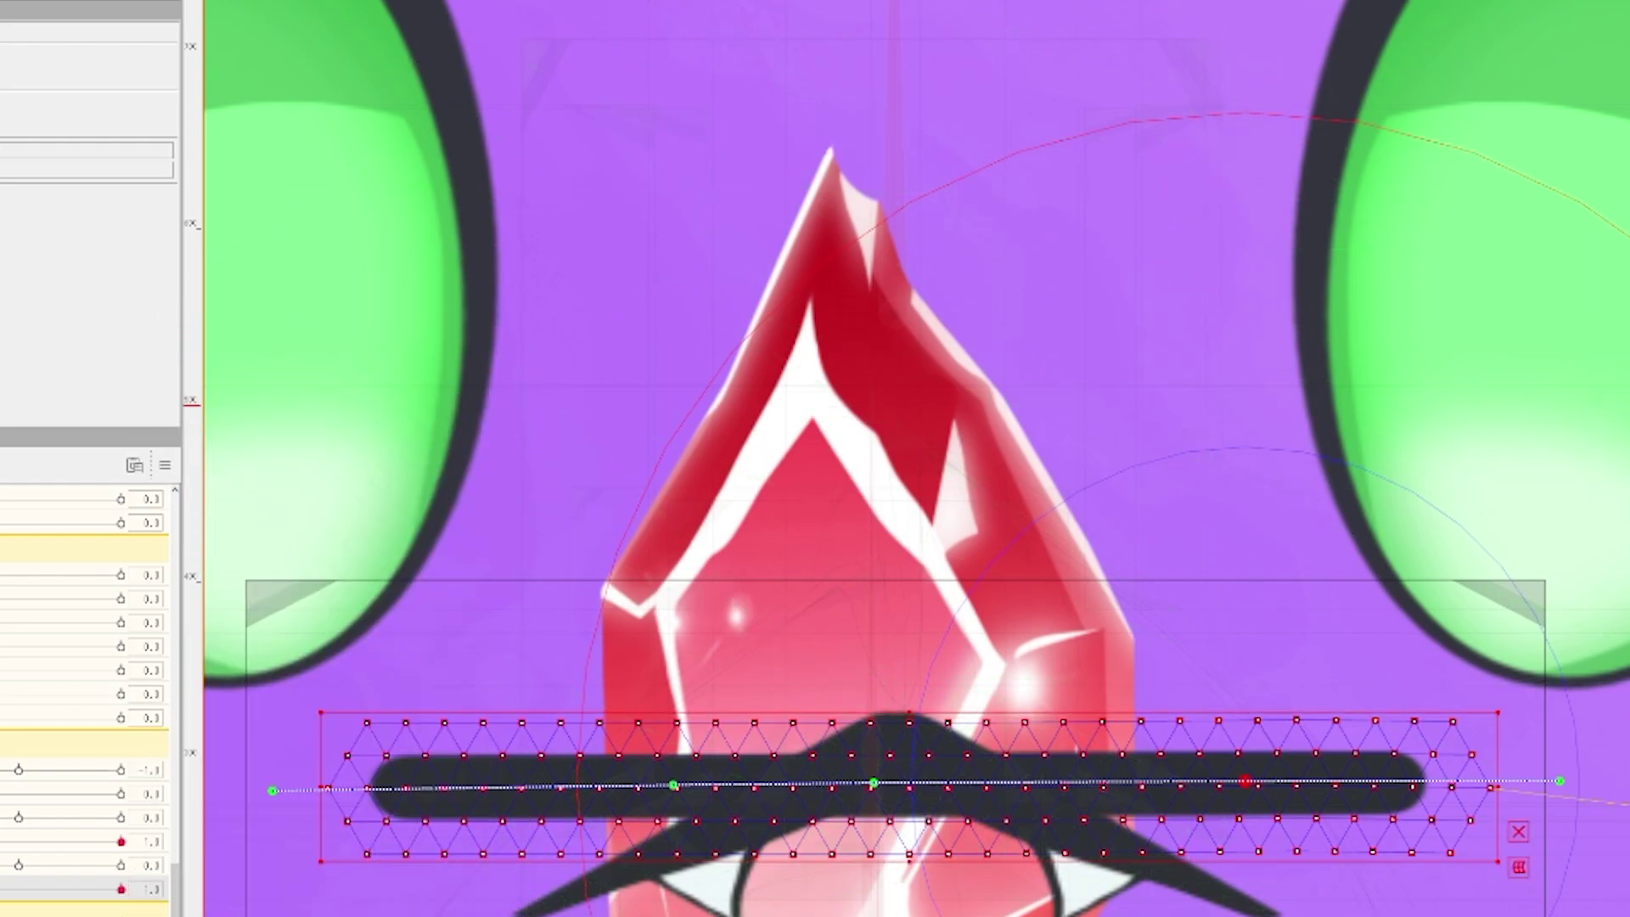
{"action": "scroll", "coordinate": [85, 696], "scroll_direction": "down", "scroll_amount": 3}
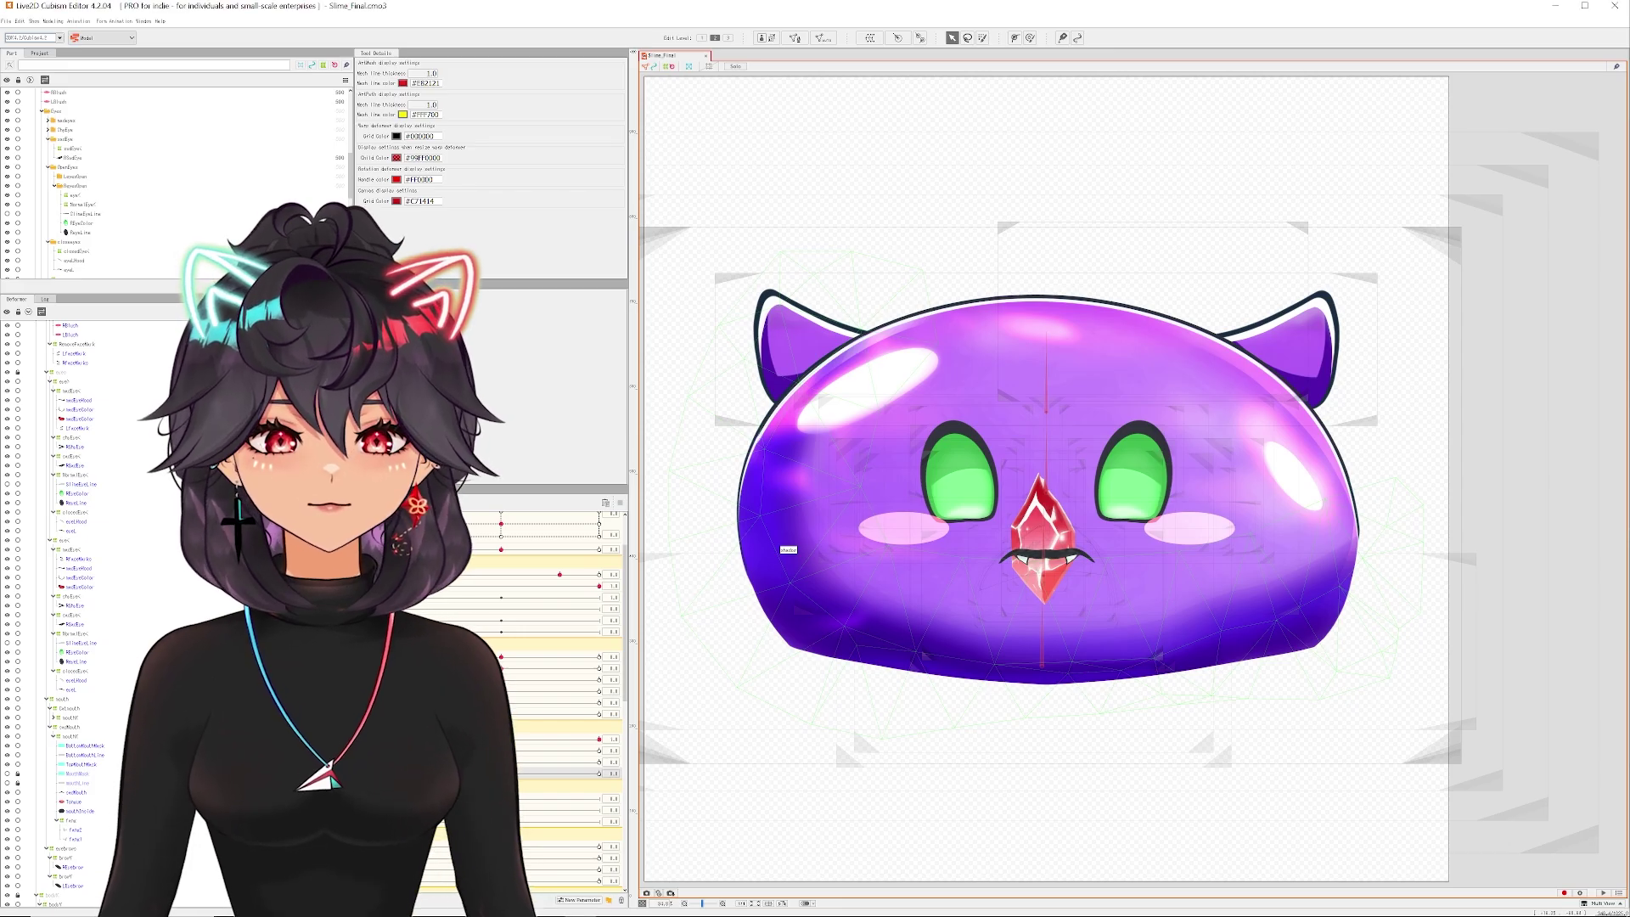
Preview the mouth's toggle, opening and form parameters at their different keys.
{"action": "left_click", "coordinate": [599, 774]}
{"action": "left_click", "coordinate": [405, 773]}
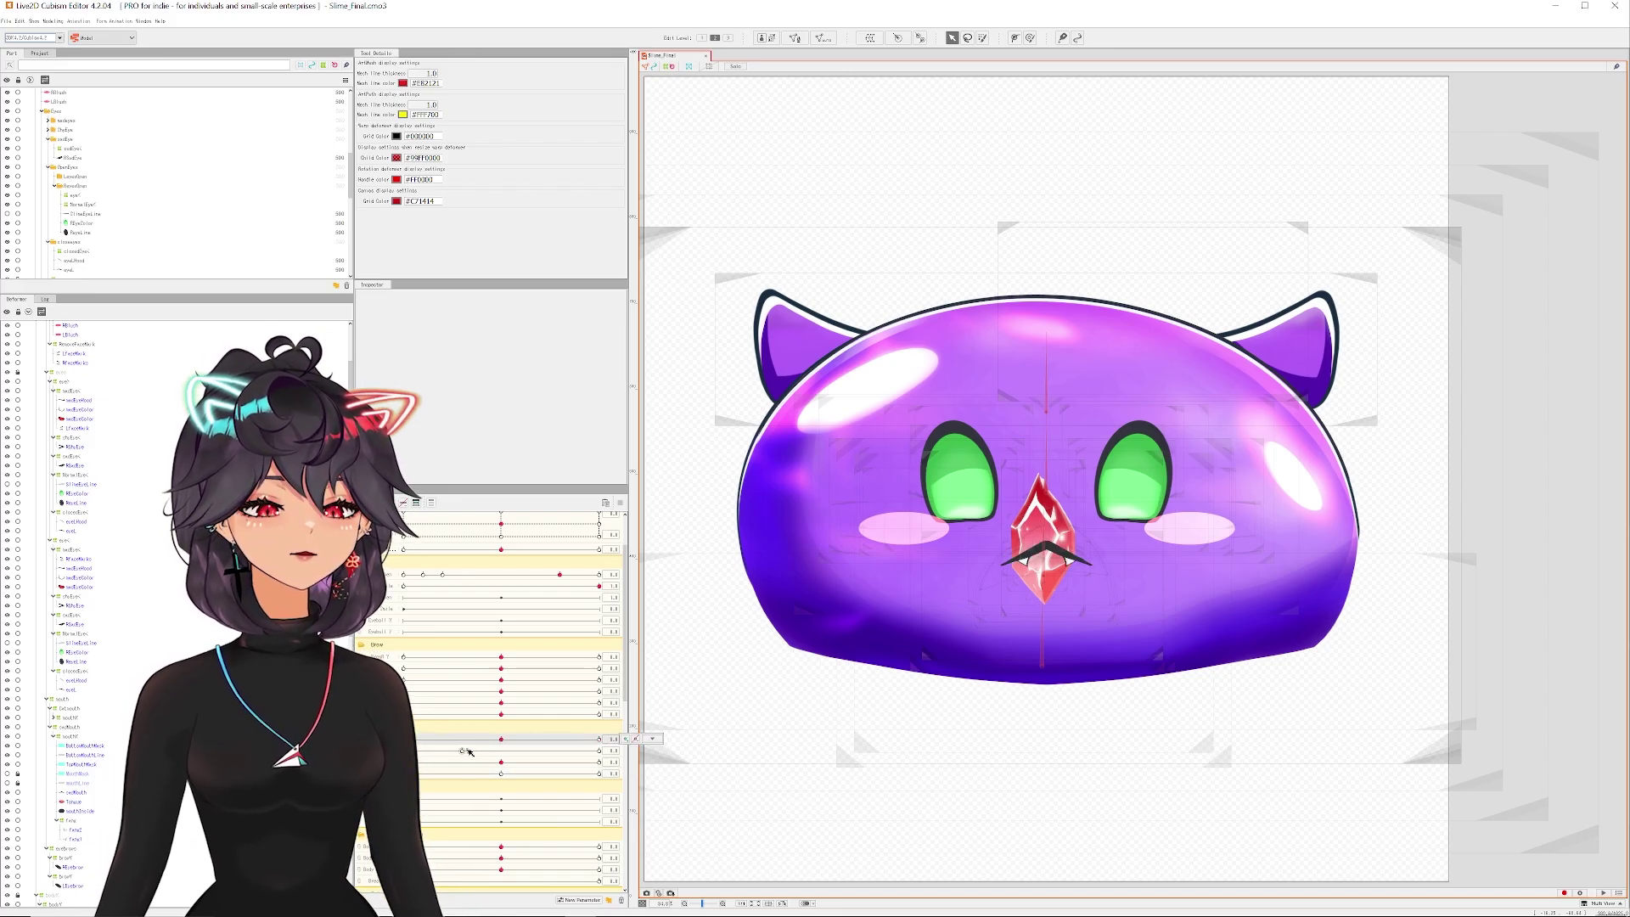
{"action": "left_click", "coordinate": [464, 751]}
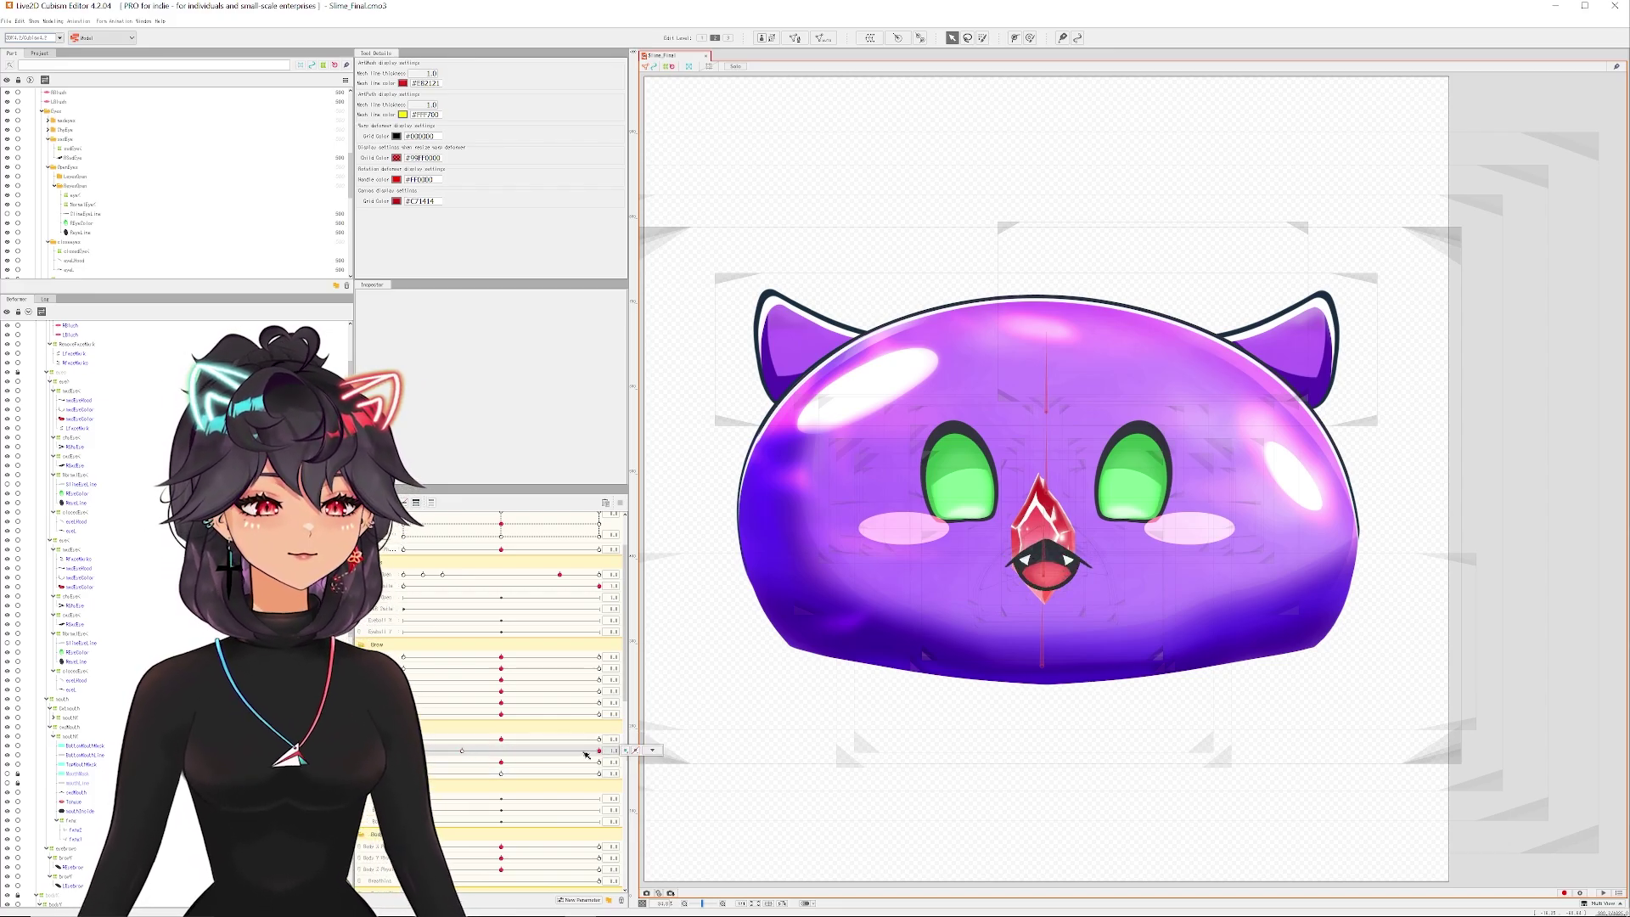
{"action": "left_click_drag", "start_coordinate": [596, 740], "coordinate": [405, 740]}
{"action": "left_click", "coordinate": [405, 750]}
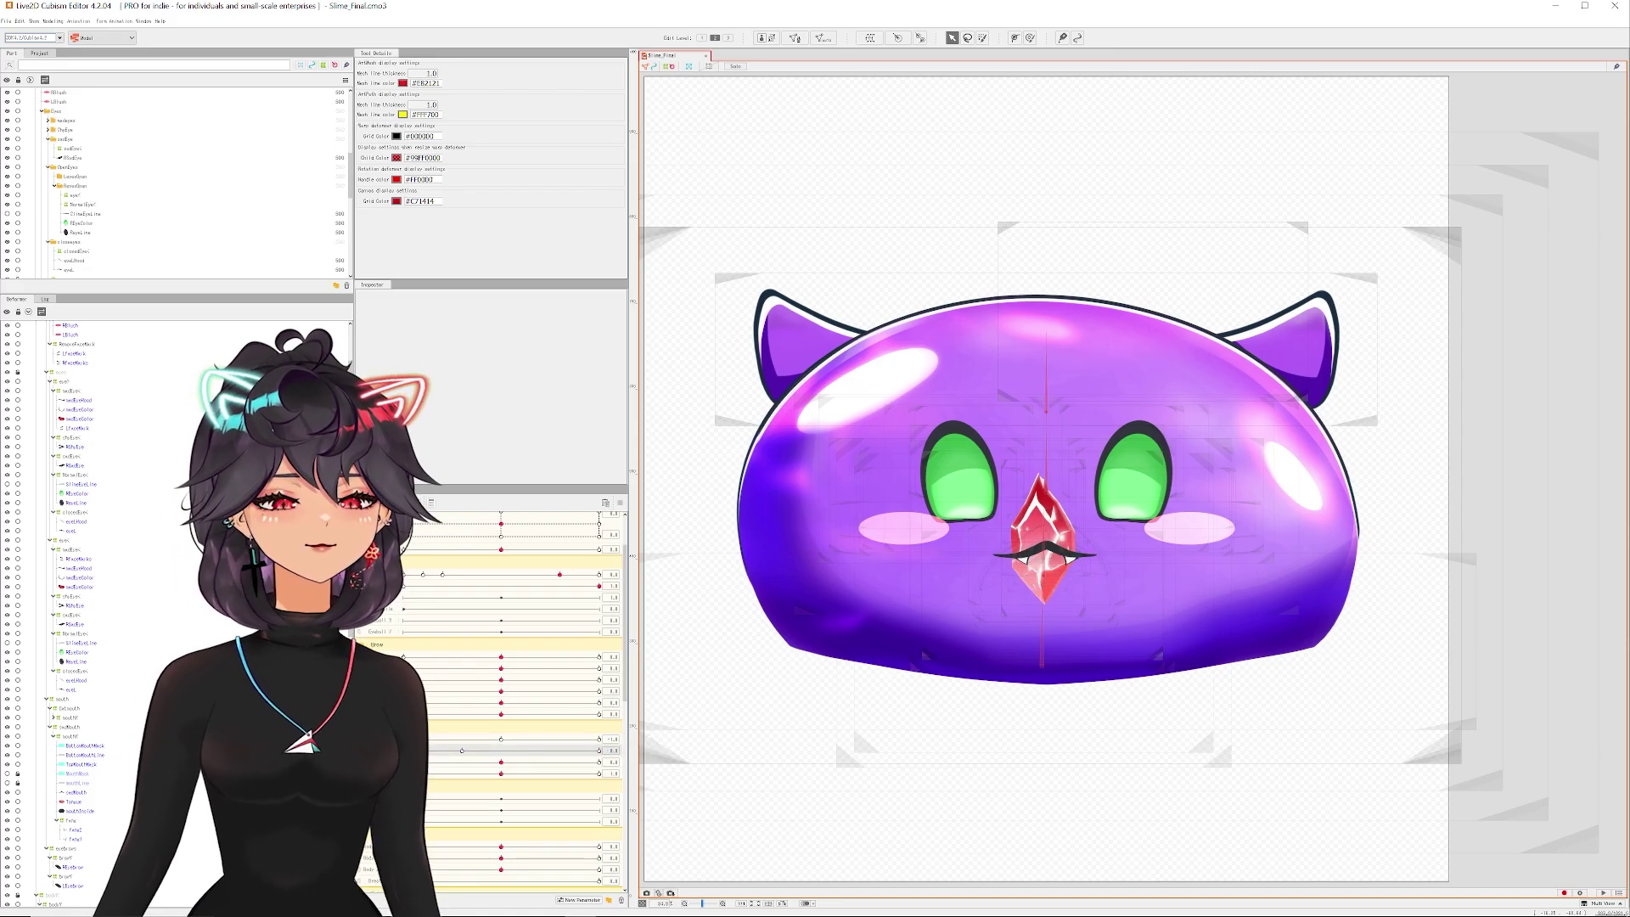
Preview the mouth opening together with the mouth form at their different keys.
{"action": "left_click", "coordinate": [462, 751]}
{"action": "left_click_drag", "start_coordinate": [462, 747], "coordinate": [789, 803]}
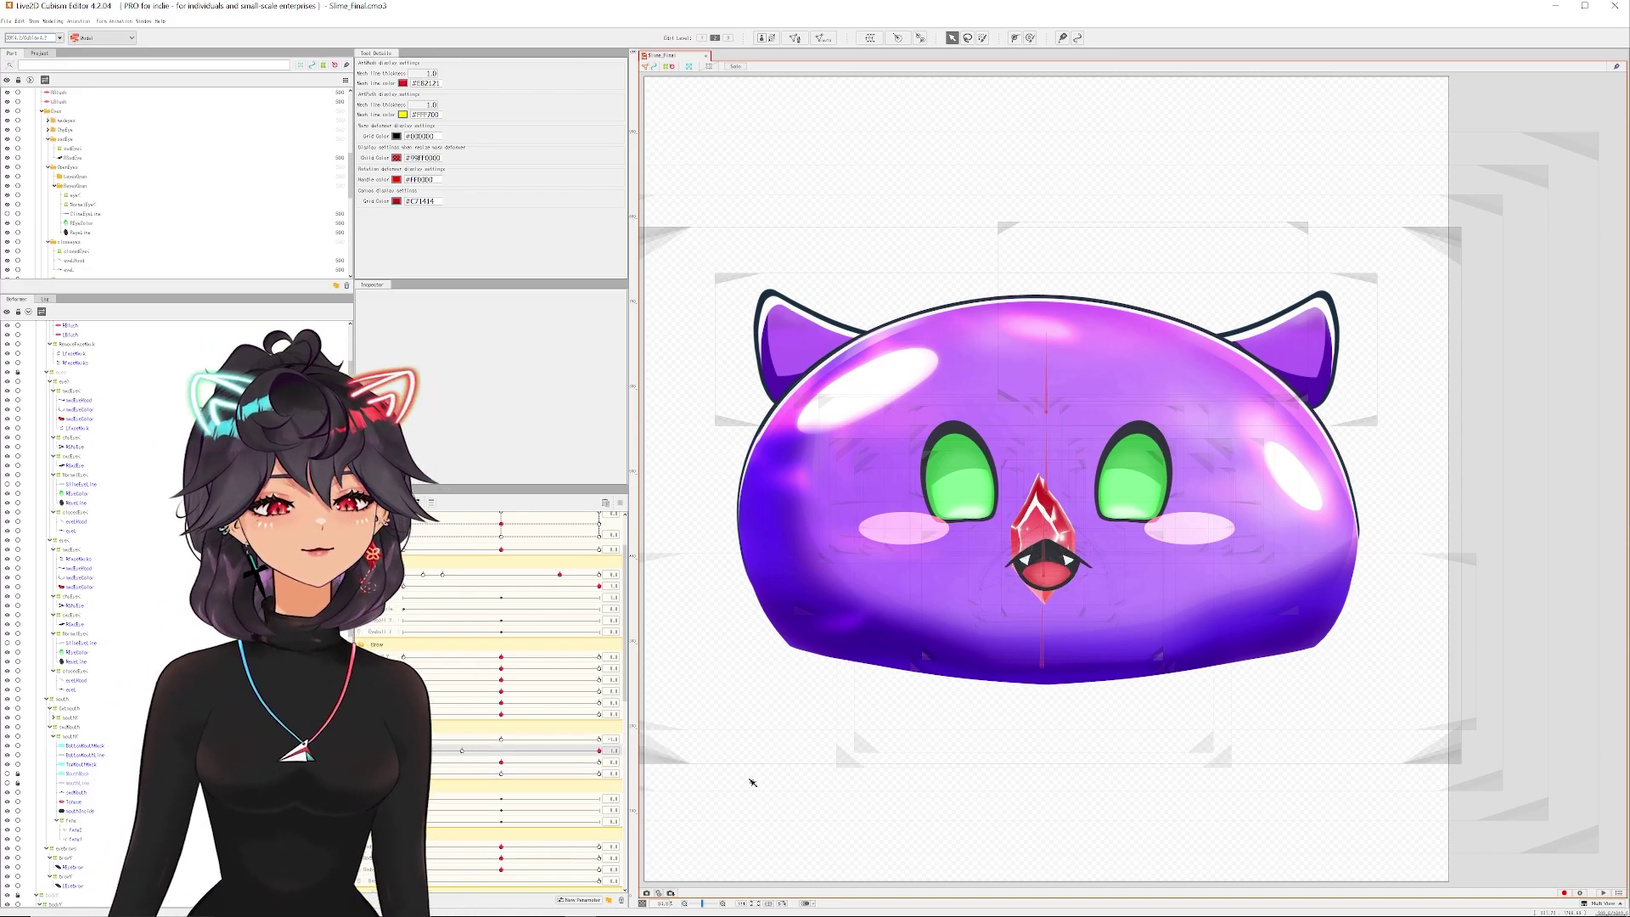
{"action": "left_click", "coordinate": [501, 774]}
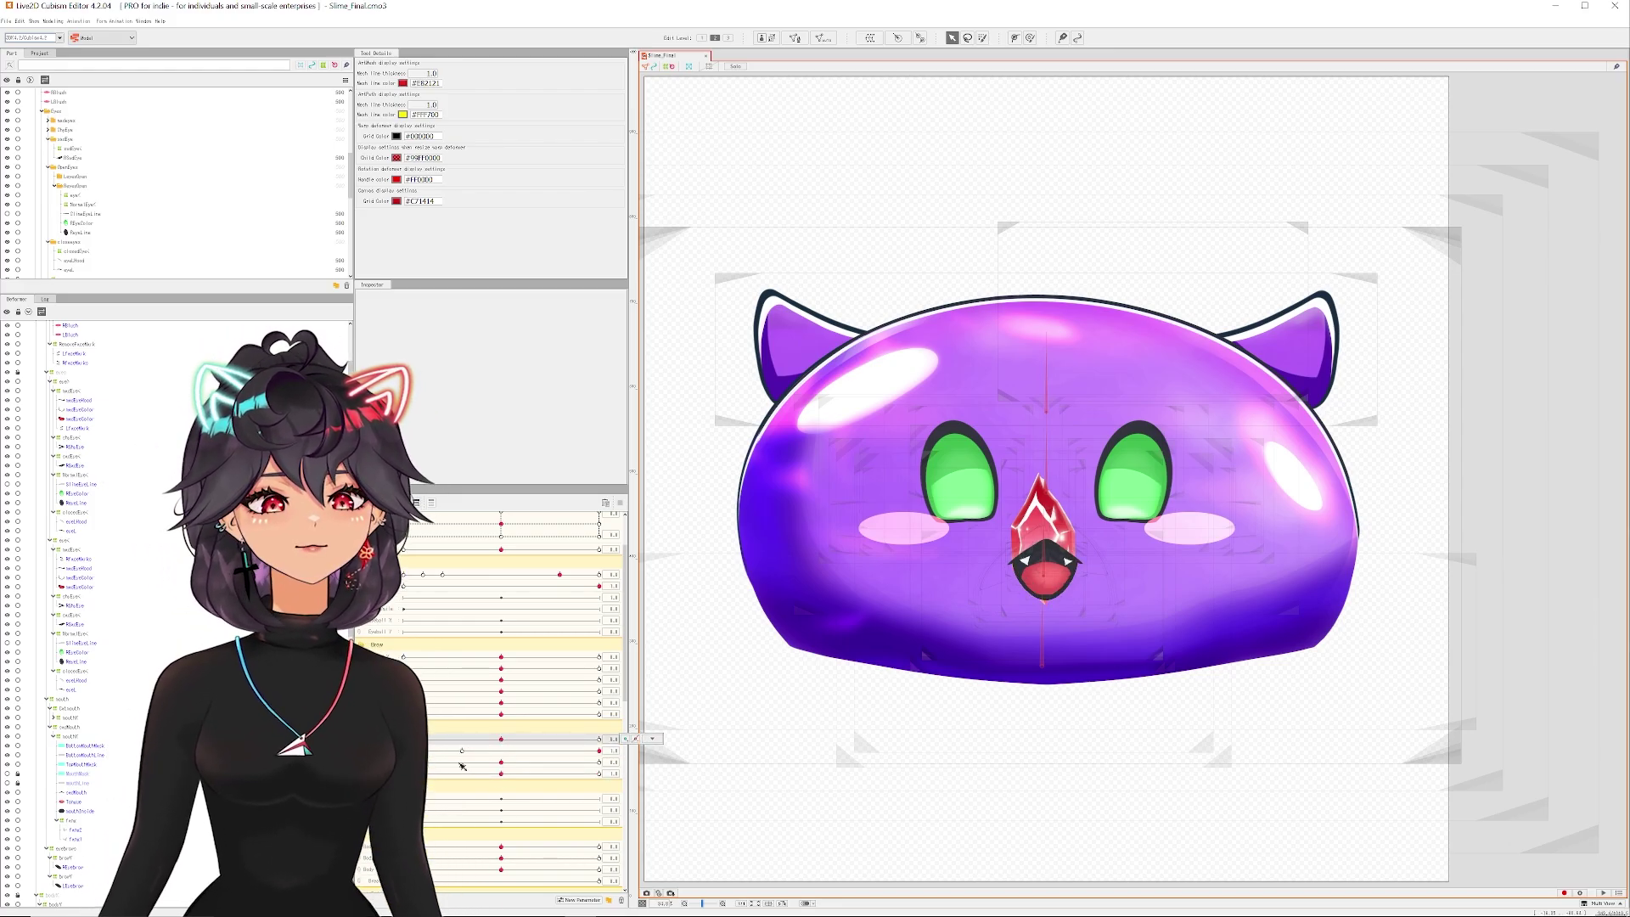
{"action": "left_click_drag", "start_coordinate": [500, 763], "coordinate": [404, 770]}
{"action": "left_click", "coordinate": [596, 740]}
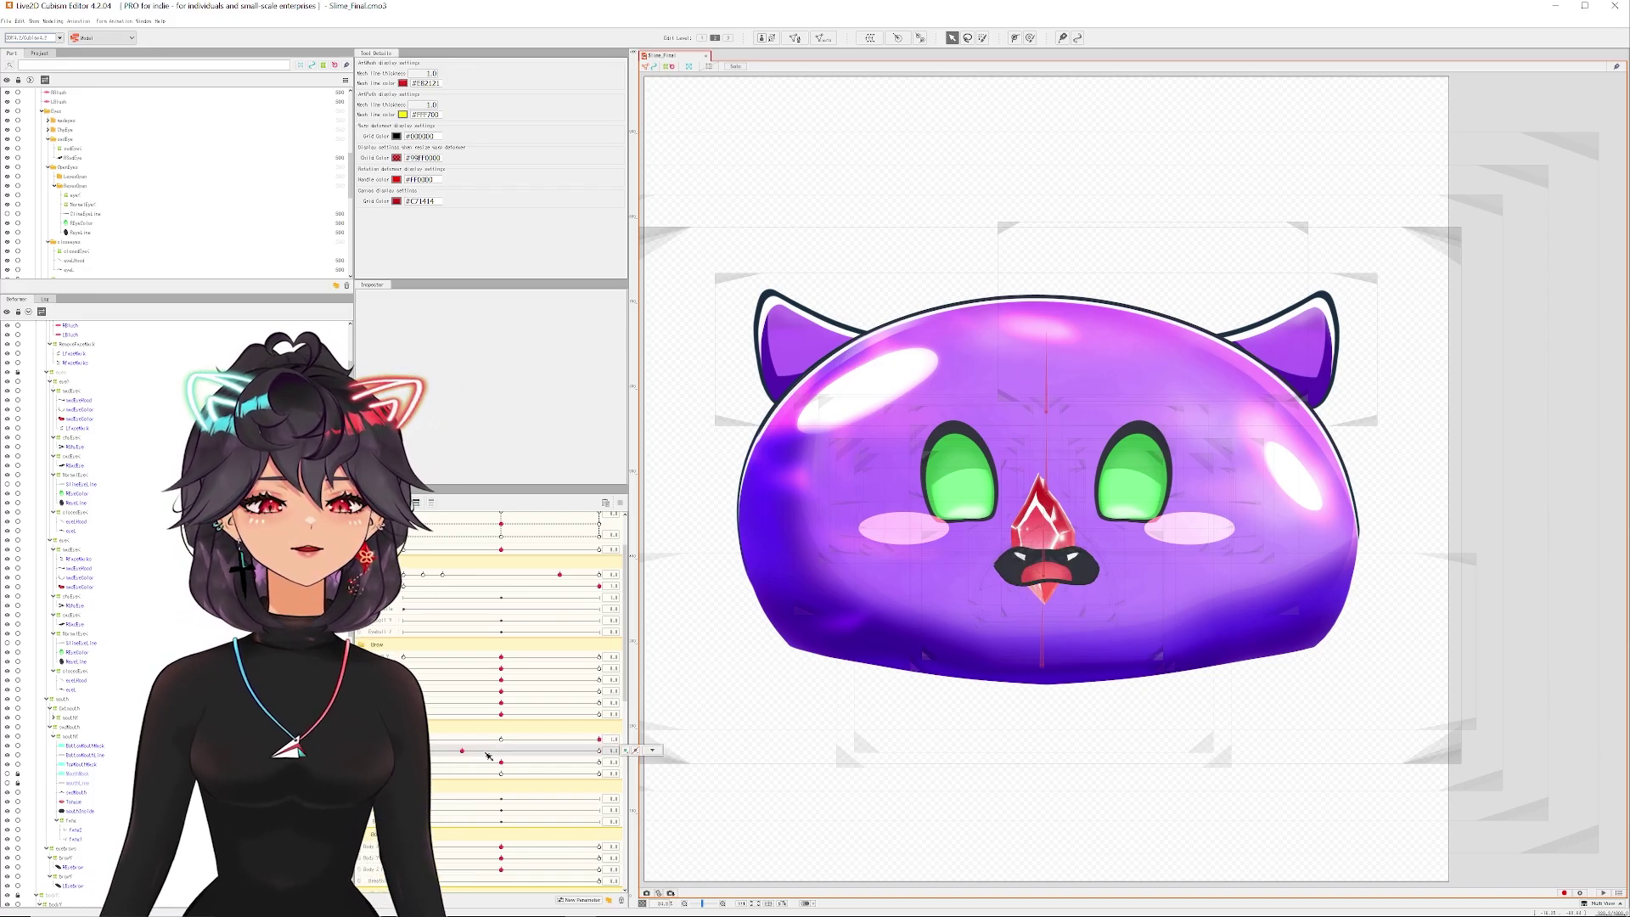
{"action": "left_click_drag", "start_coordinate": [447, 751], "coordinate": [404, 751]}
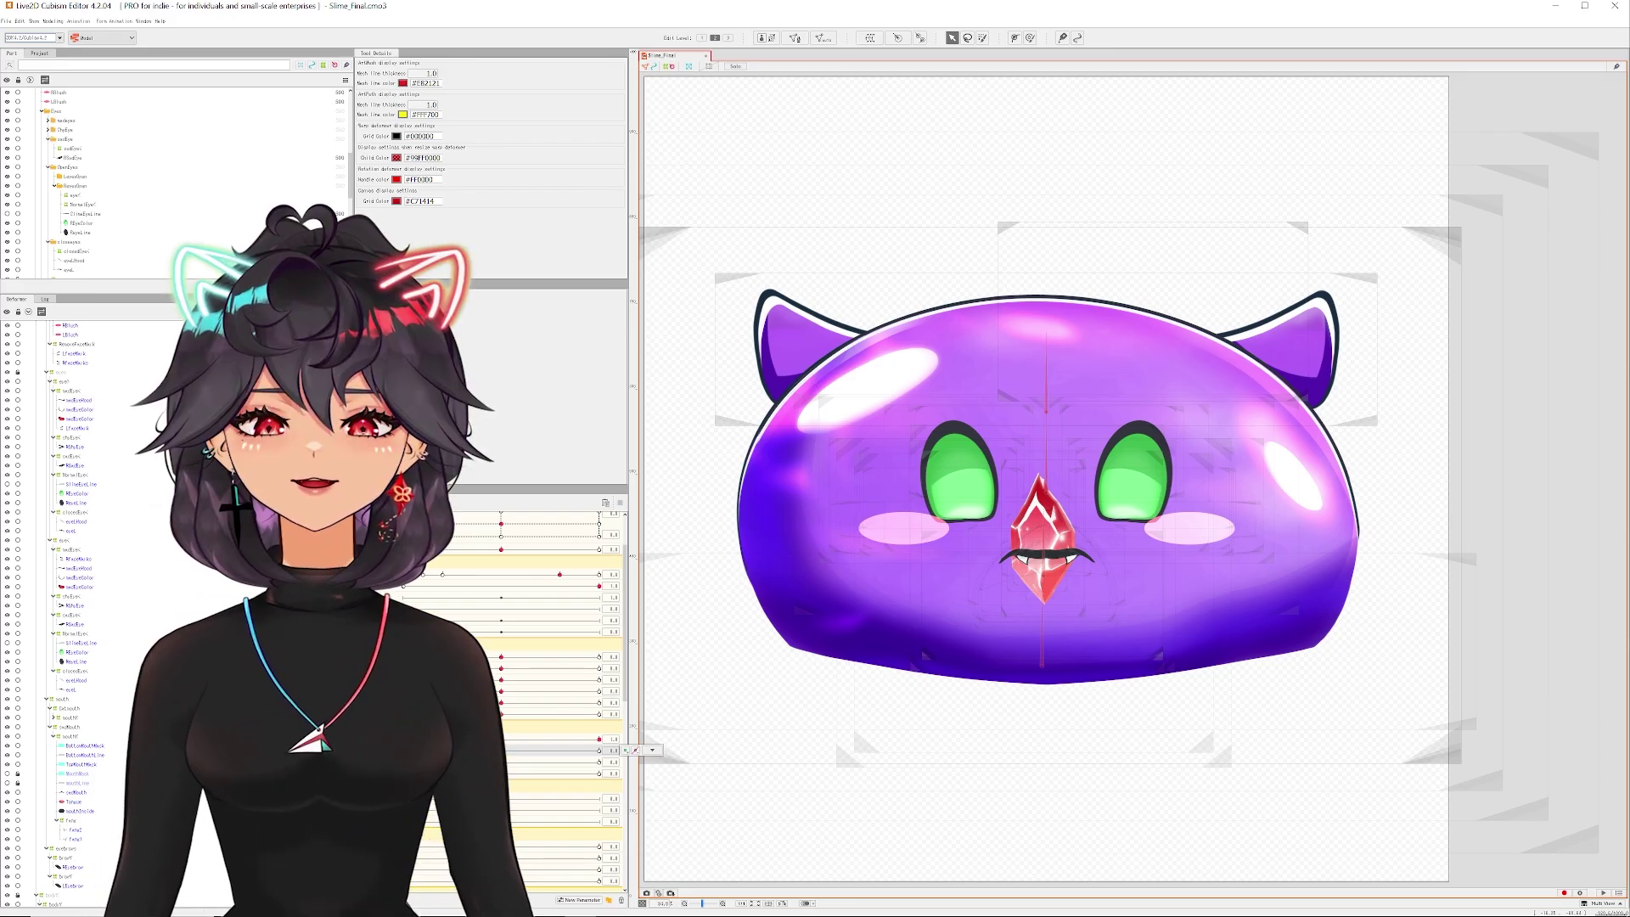
Preview the mouth's sideways parameter towards both ends, and check how it combines with the mouth opening.
{"action": "left_click_drag", "start_coordinate": [501, 764], "coordinate": [593, 764]}
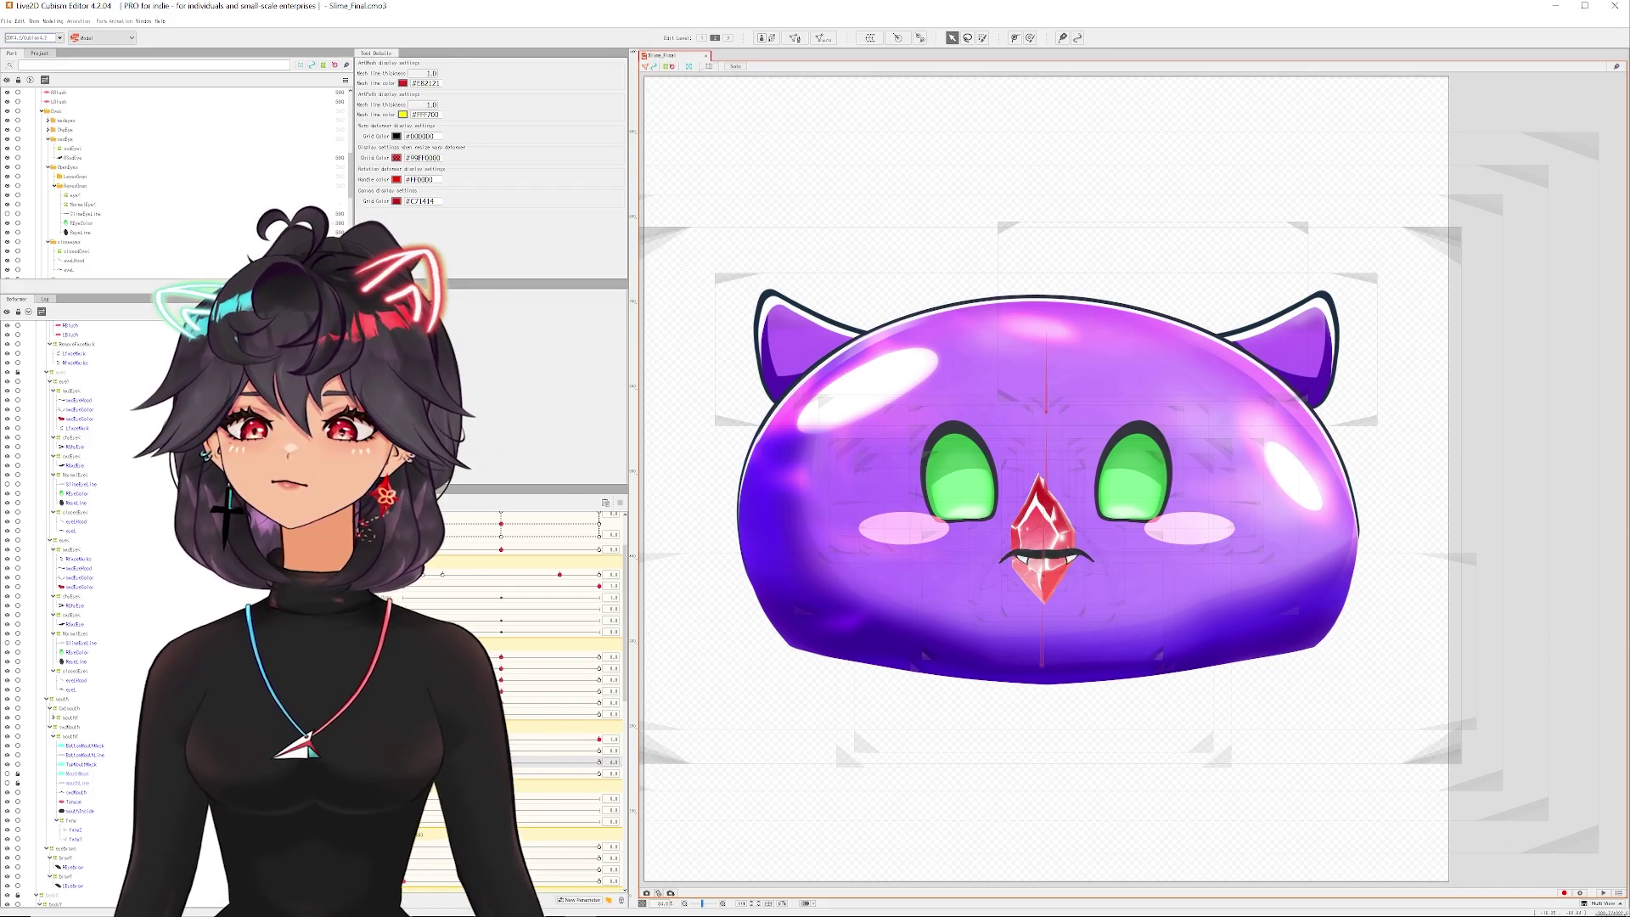
{"action": "left_click_drag", "start_coordinate": [598, 762], "coordinate": [404, 739]}
{"action": "left_click_drag", "start_coordinate": [501, 762], "coordinate": [404, 763]}
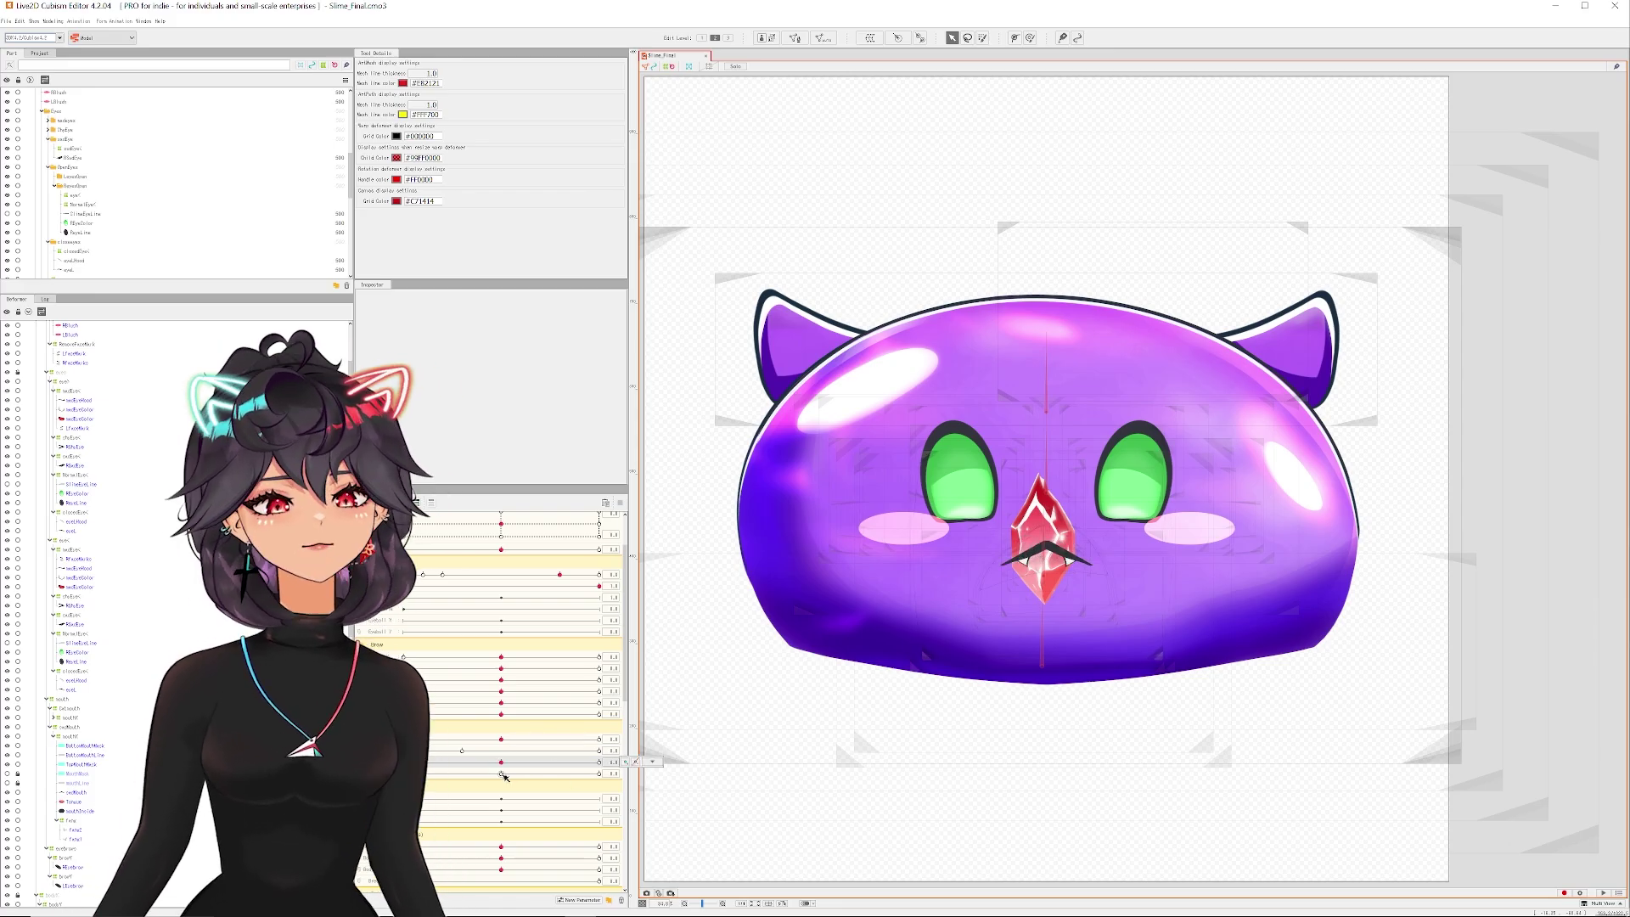
{"action": "left_click", "coordinate": [502, 774]}
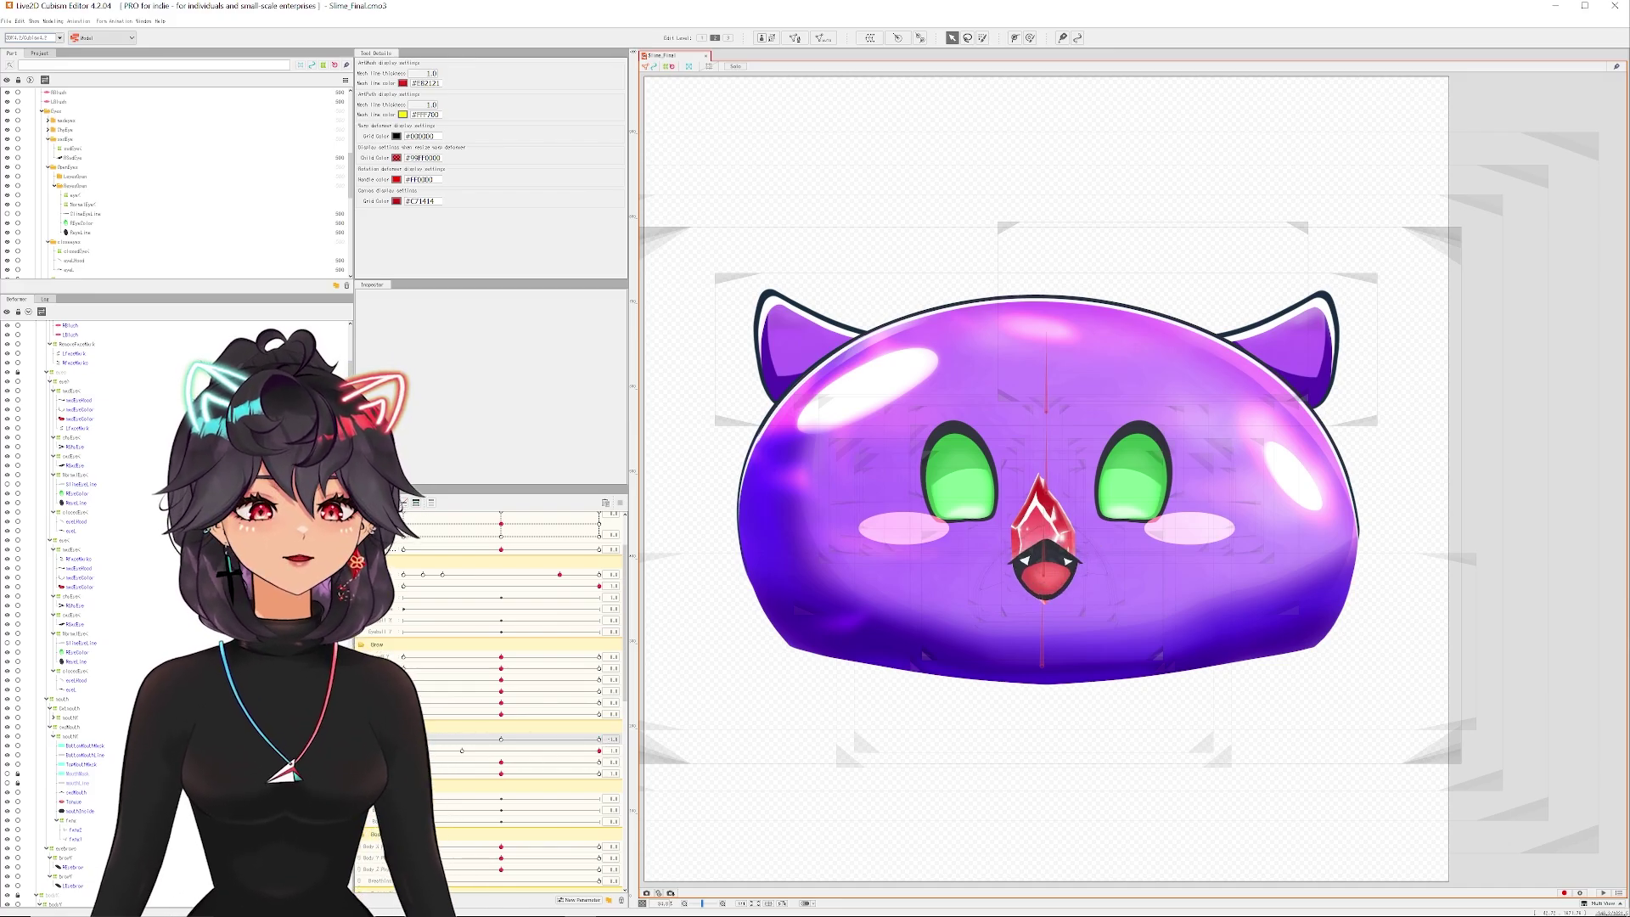
{"action": "left_click", "coordinate": [463, 751]}
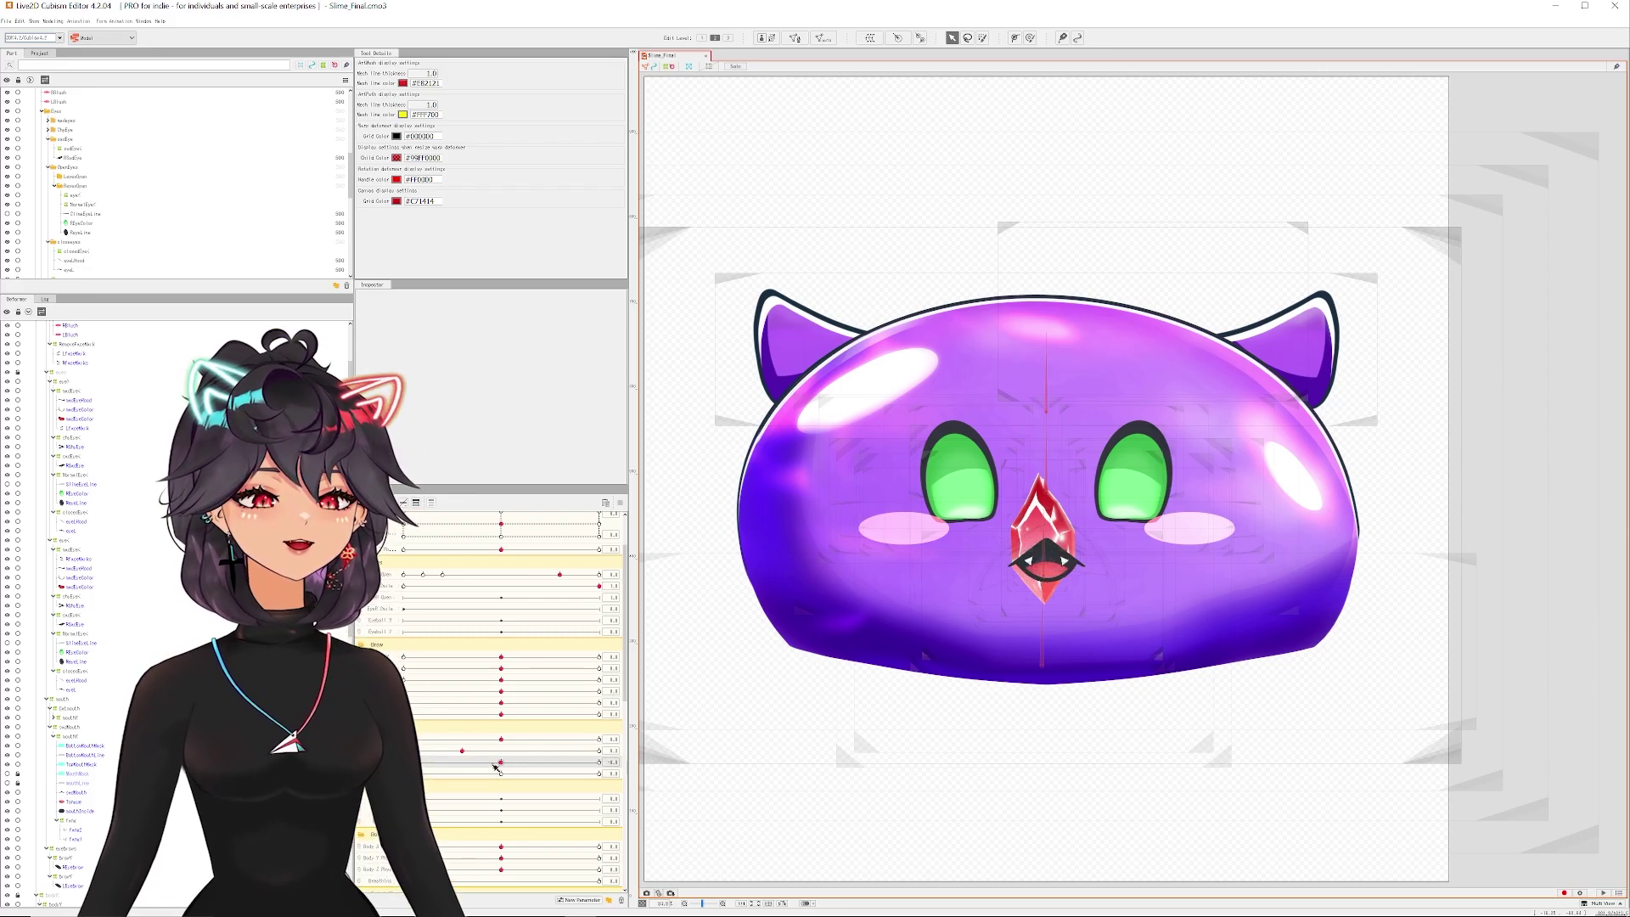
{"action": "left_click_drag", "start_coordinate": [533, 780], "coordinate": [535, 759]}
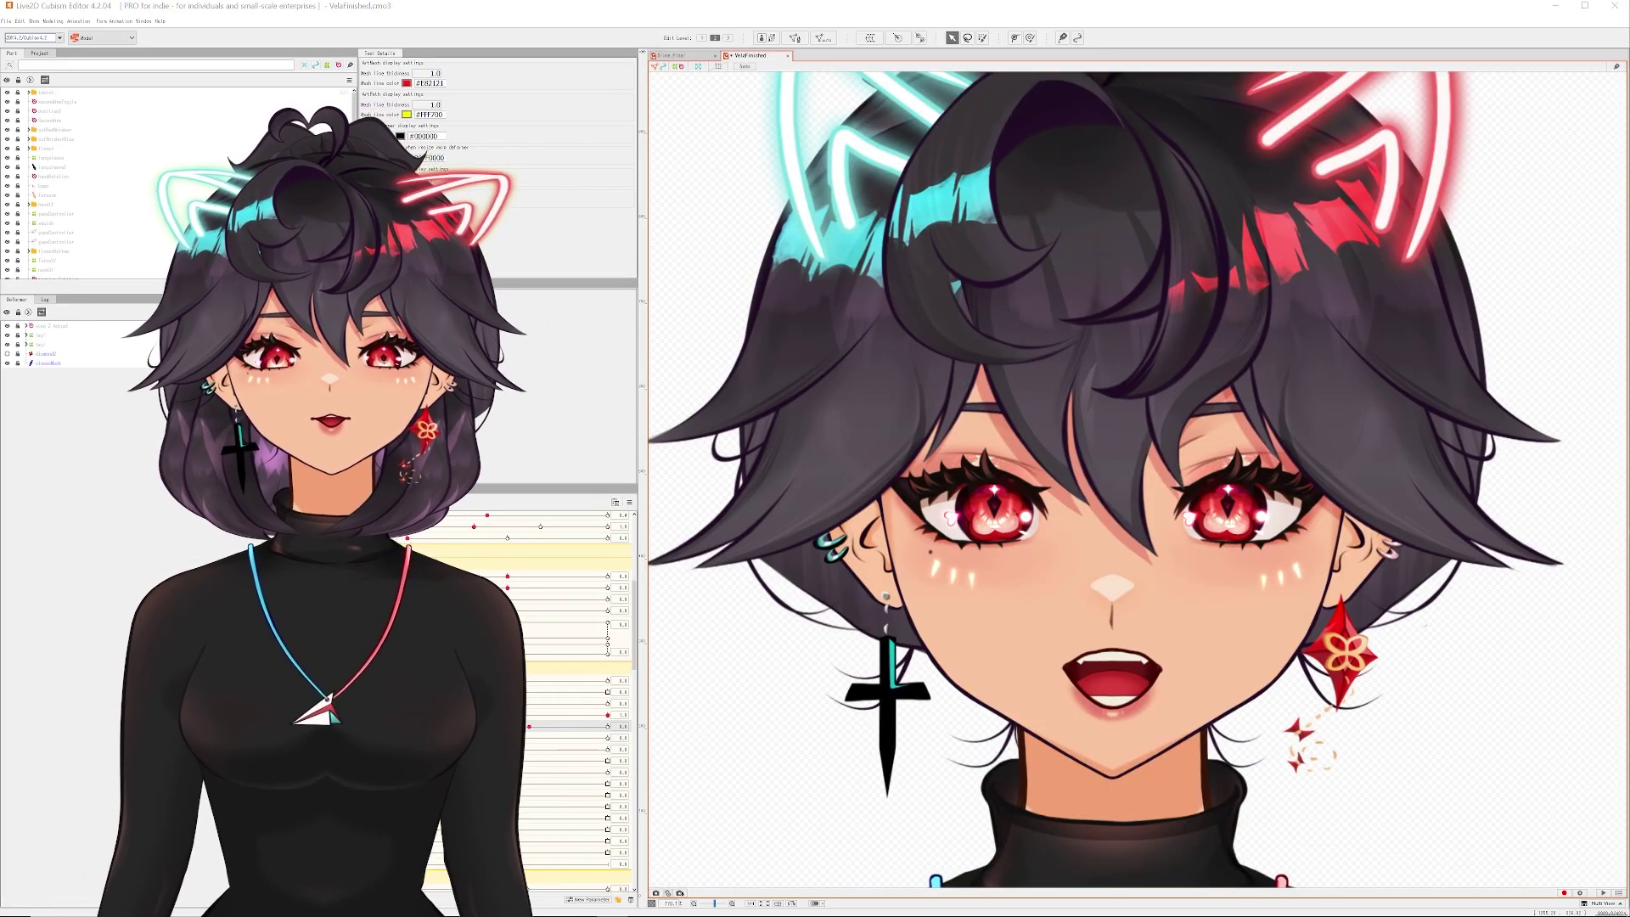
Preview the mouth opening on the finished character model and return to the Slime_Final model.
{"action": "left_click", "coordinate": [408, 715]}
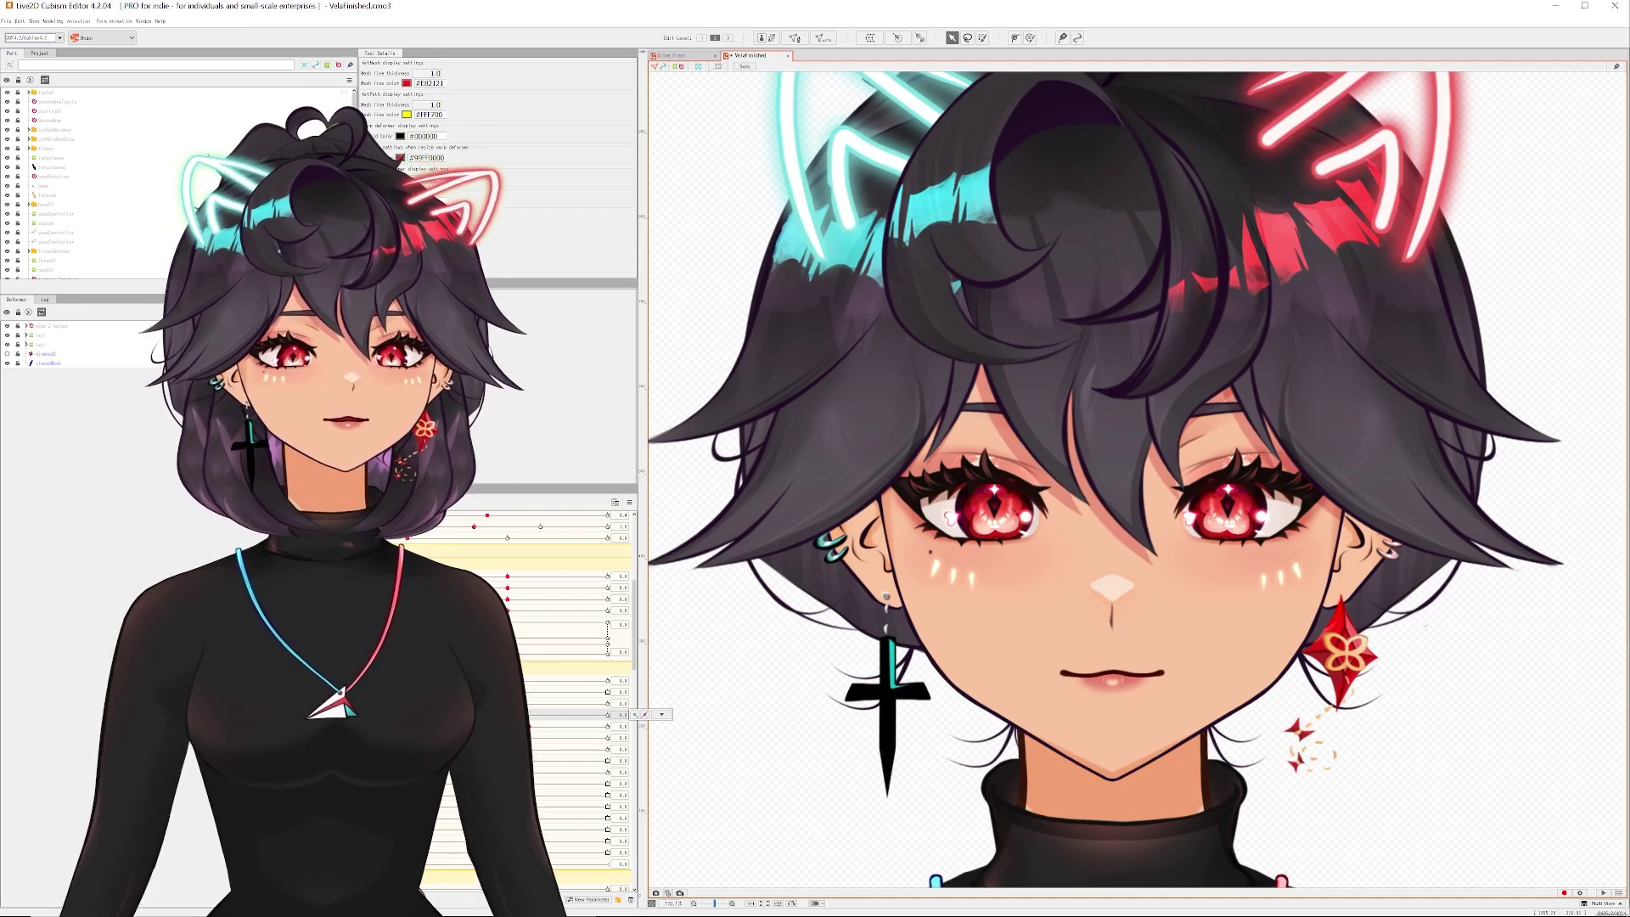
{"action": "mouse_move", "coordinate": [407, 715]}
{"action": "left_mouse_down"}
{"action": "mouse_move", "coordinate": [672, 712]}
{"action": "mouse_move", "coordinate": [411, 714]}
{"action": "mouse_move", "coordinate": [429, 714]}
{"action": "mouse_move", "coordinate": [706, 197]}
{"action": "left_mouse_up"}
{"action": "left_click", "coordinate": [673, 57]}
Create the Eye_OpenMouth warp deformer as parent of the open-eye parts and select it with the other eye's matching deformer.
{"action": "scroll", "coordinate": [1145, 450], "scroll_direction": "up", "scroll_amount": 3}
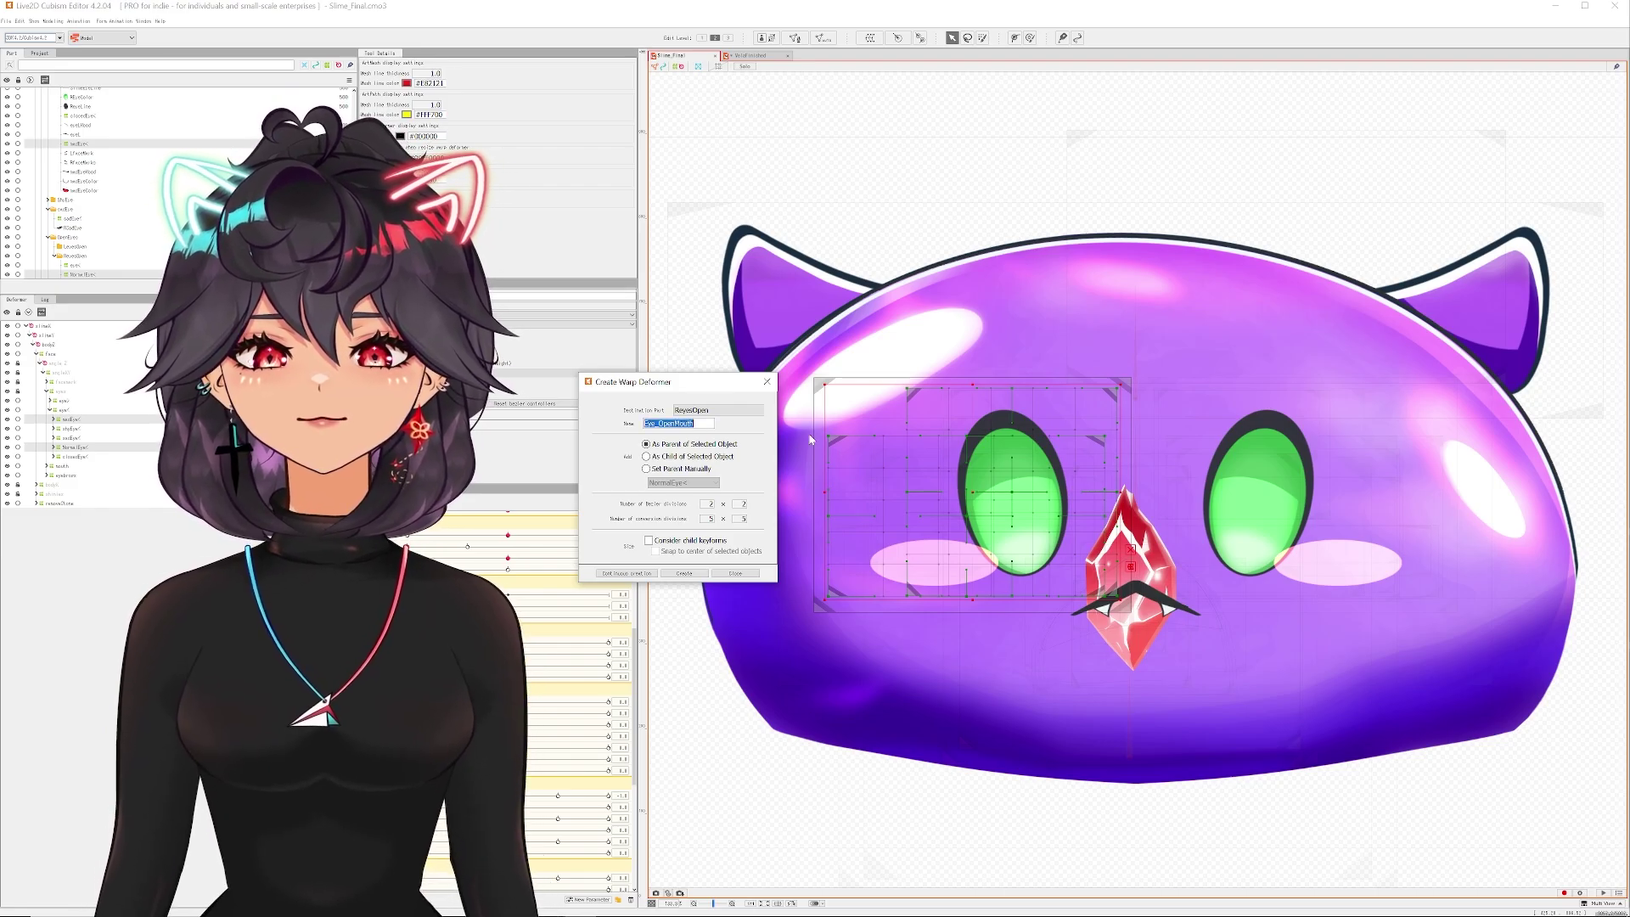
{"action": "left_click", "coordinate": [696, 574]}
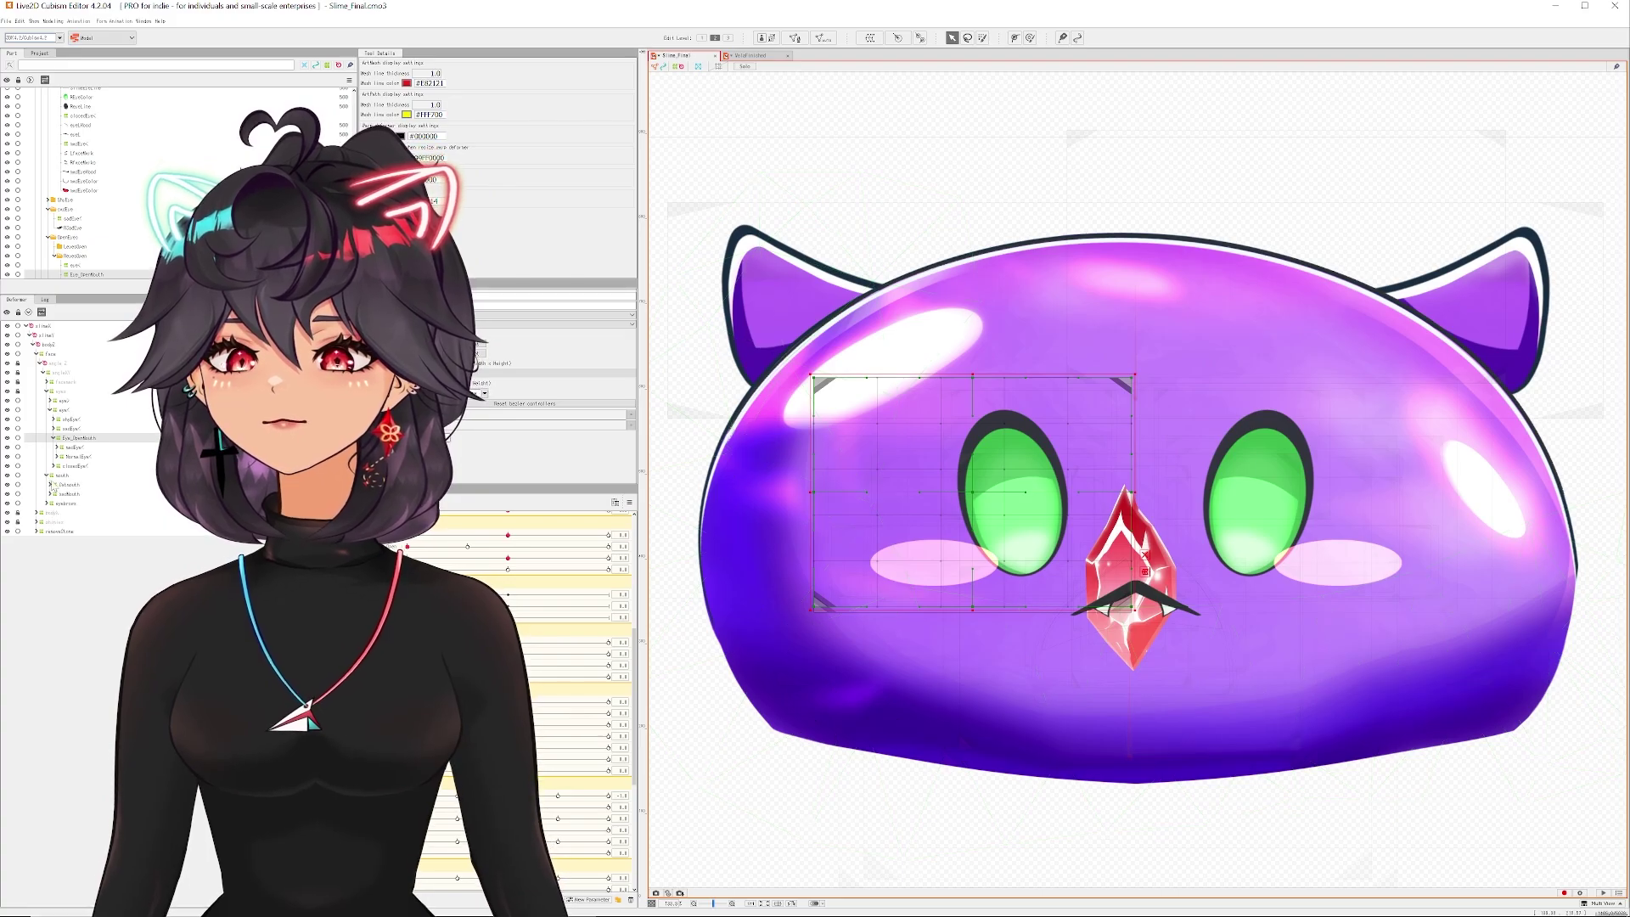
{"action": "left_click", "coordinate": [48, 476]}
{"action": "left_click", "coordinate": [1272, 487]}
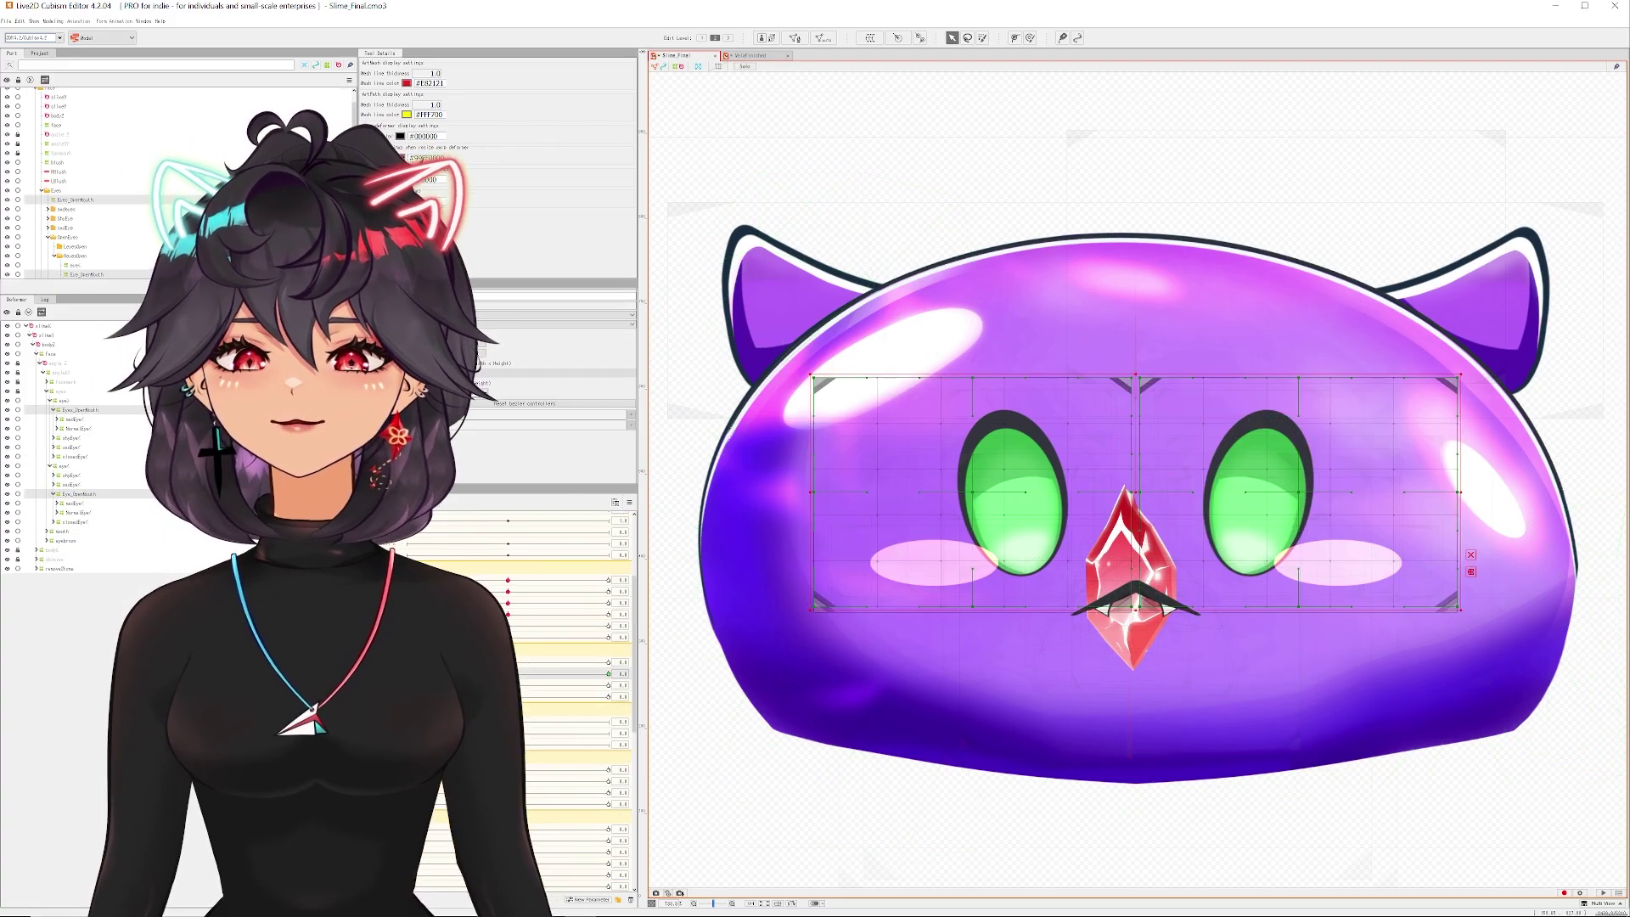
Pull the bottom middle points of both eyes' open-mouth deformers slightly down at the mouth's fully open key and check the movement.
{"action": "left_click_drag", "start_coordinate": [408, 674], "coordinate": [609, 675]}
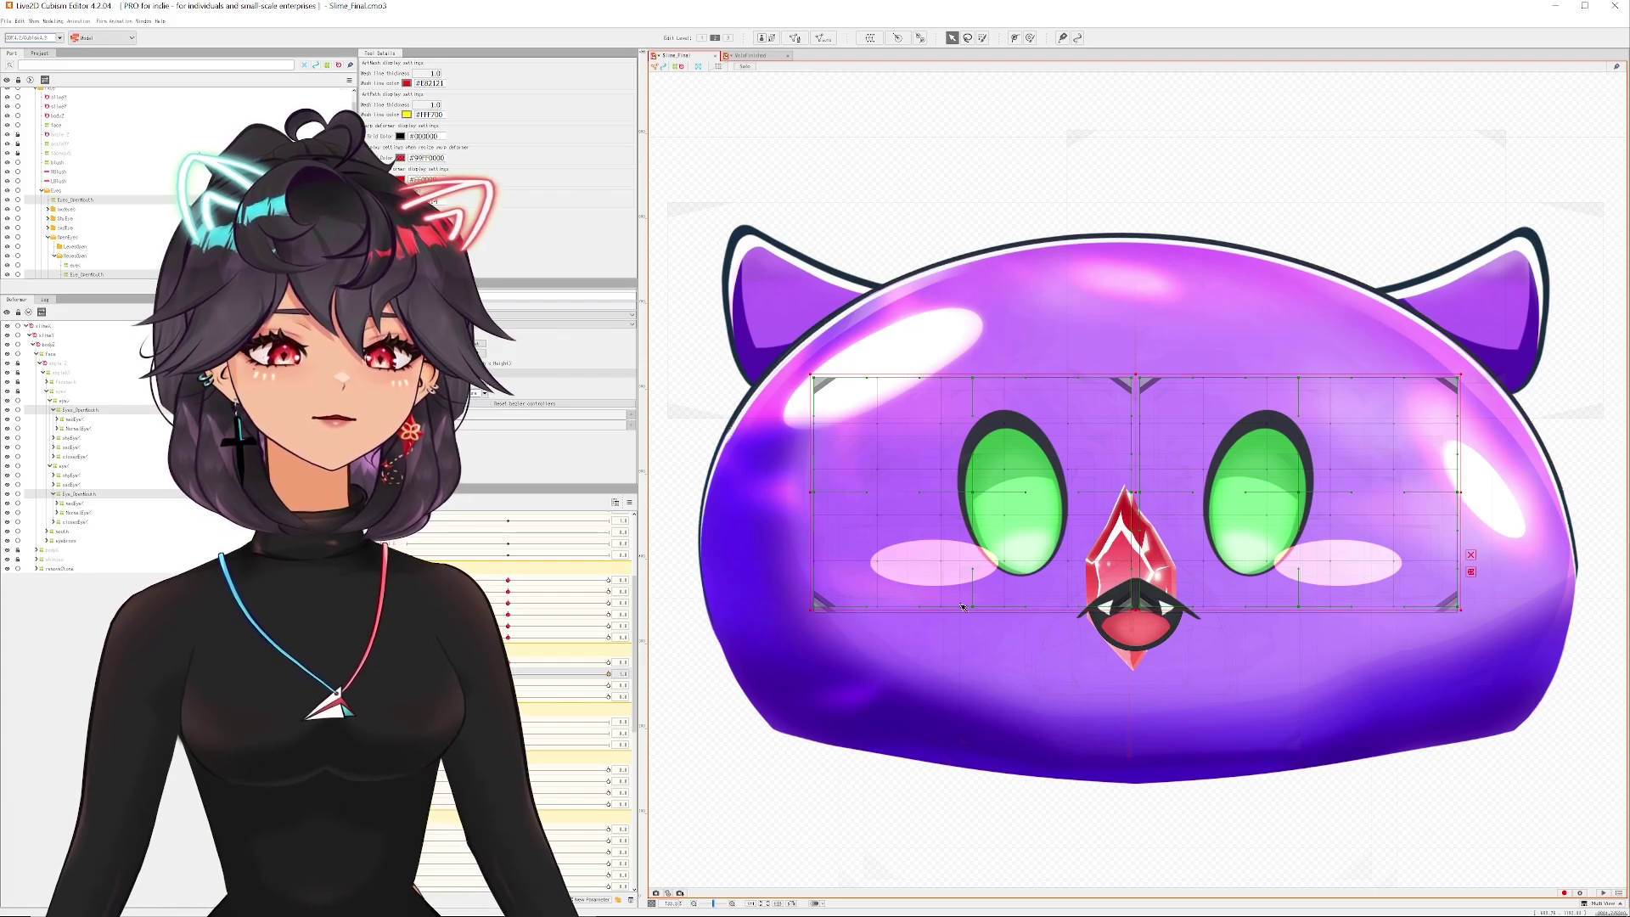
{"action": "left_click_drag", "start_coordinate": [974, 606], "coordinate": [974, 615]}
{"action": "left_click_drag", "start_coordinate": [1299, 607], "coordinate": [1298, 613]}
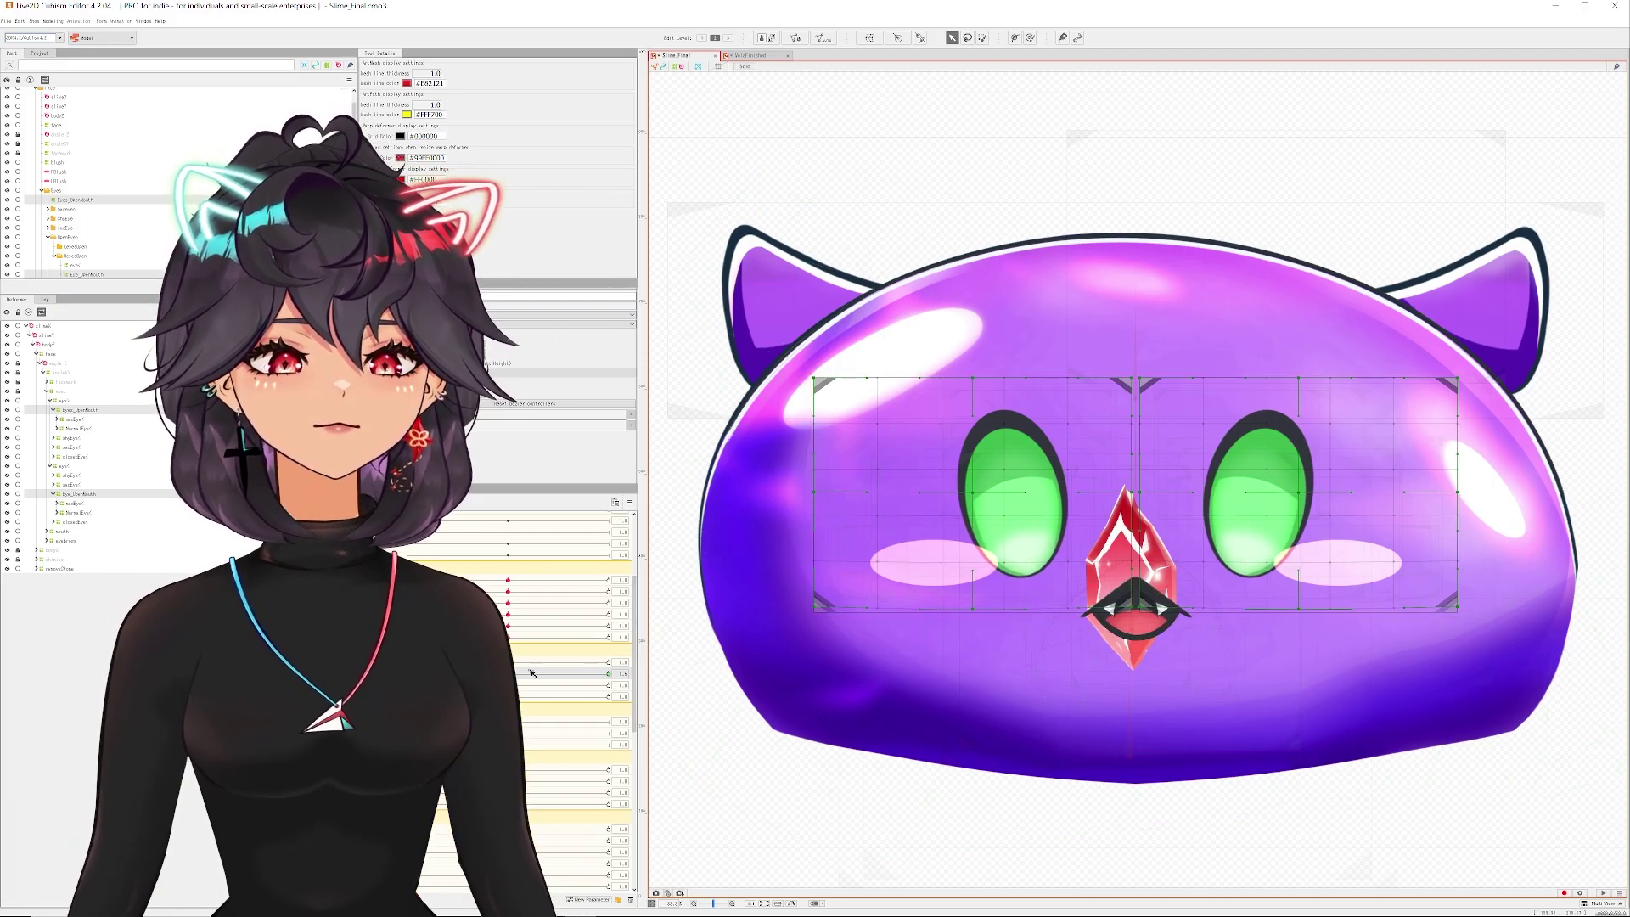
{"action": "left_click_drag", "start_coordinate": [824, 717], "coordinate": [407, 676]}
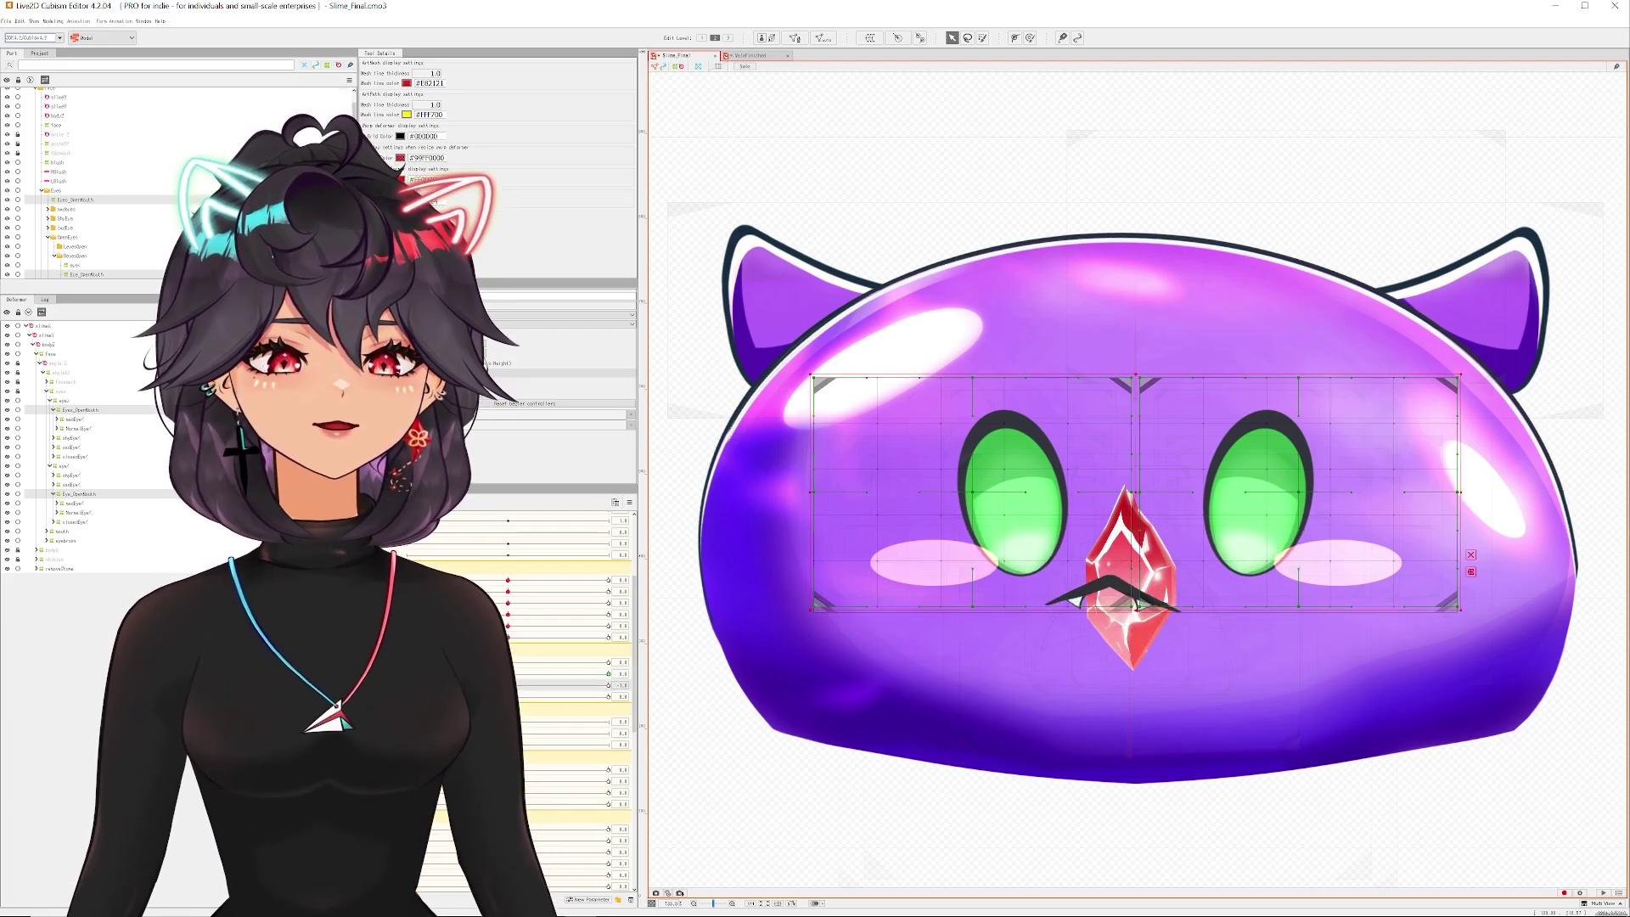
Centre the mouth's sideways parameter and create a warp deformer named eyeMouthX as parent of Eyes_OpenMouth.
{"action": "left_click", "coordinate": [1034, 611]}
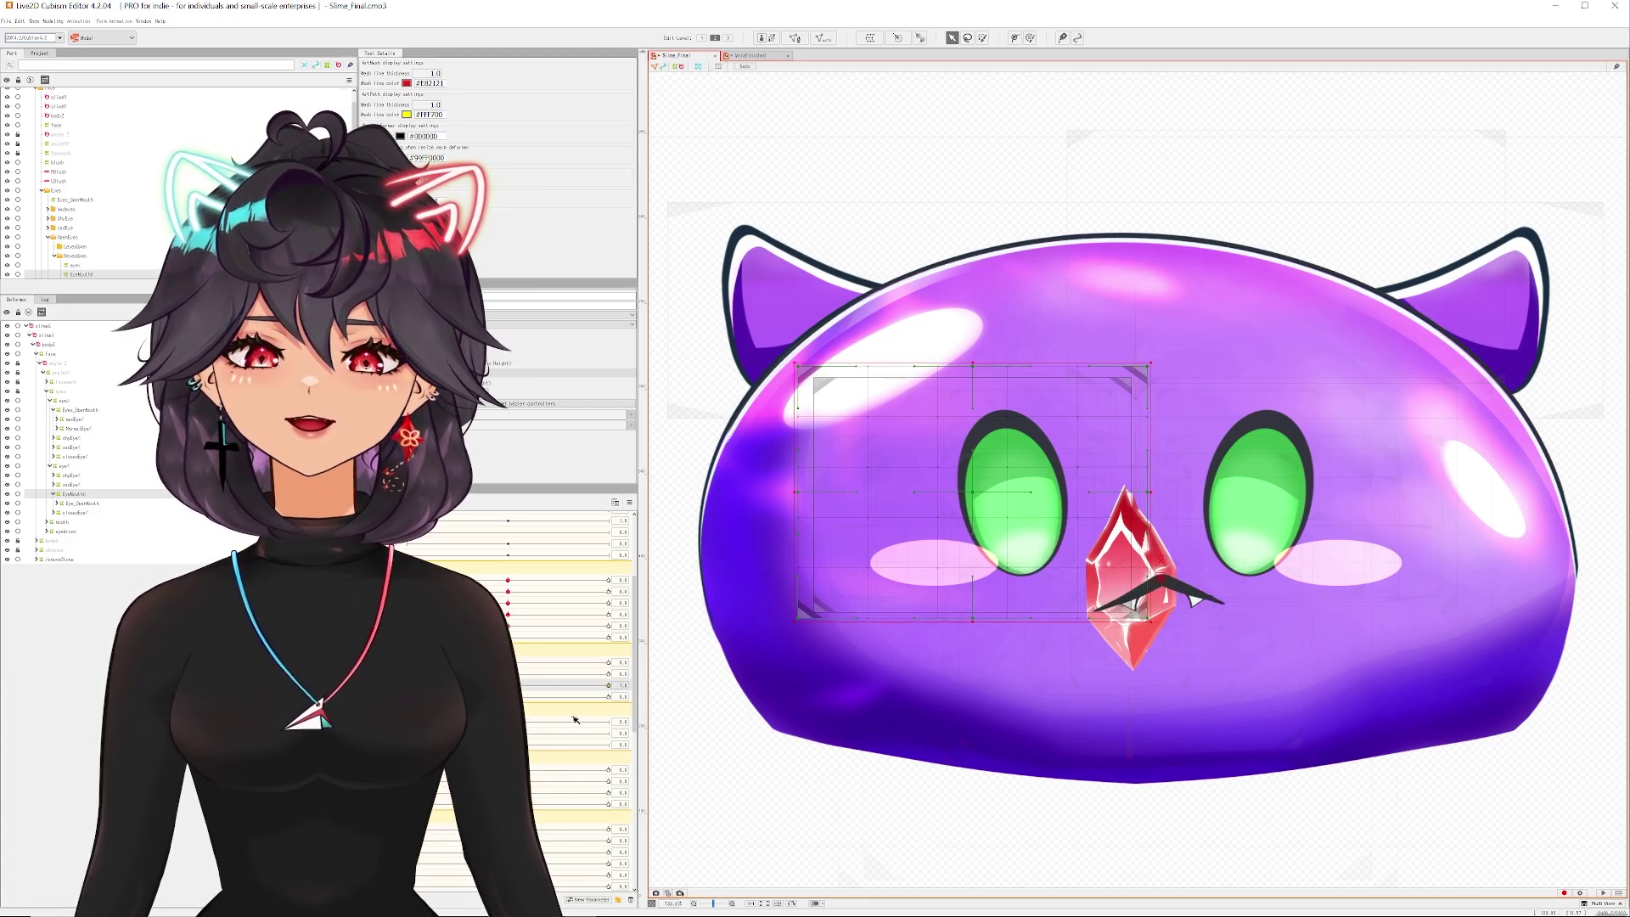
{"action": "left_click_drag", "start_coordinate": [407, 685], "coordinate": [508, 686]}
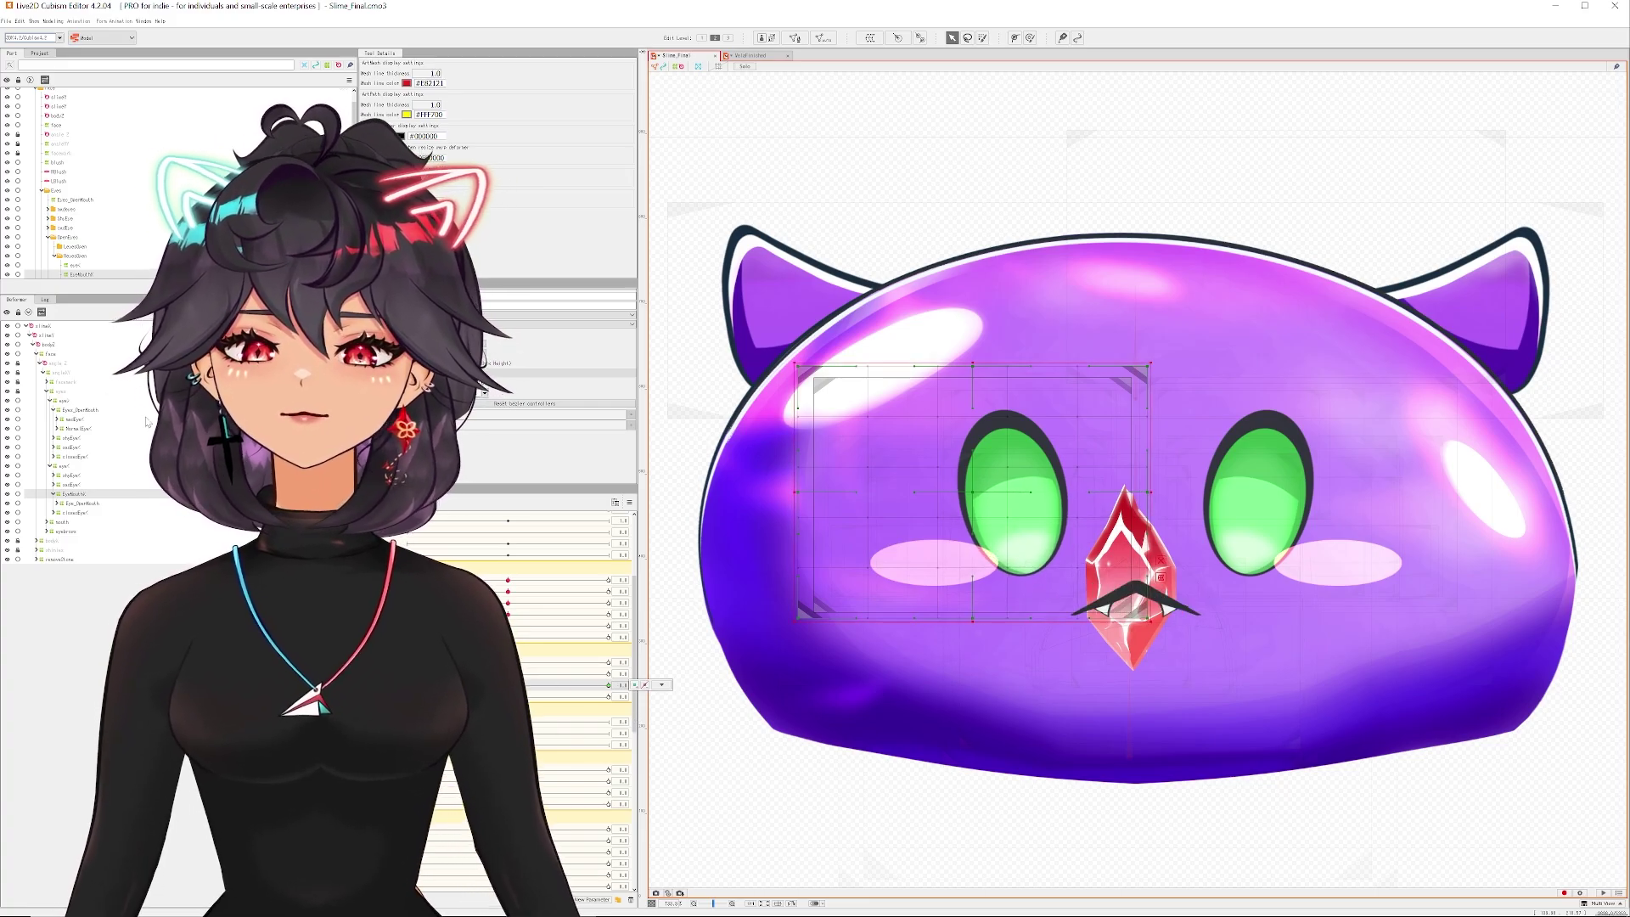
{"action": "left_click", "coordinate": [83, 411]}
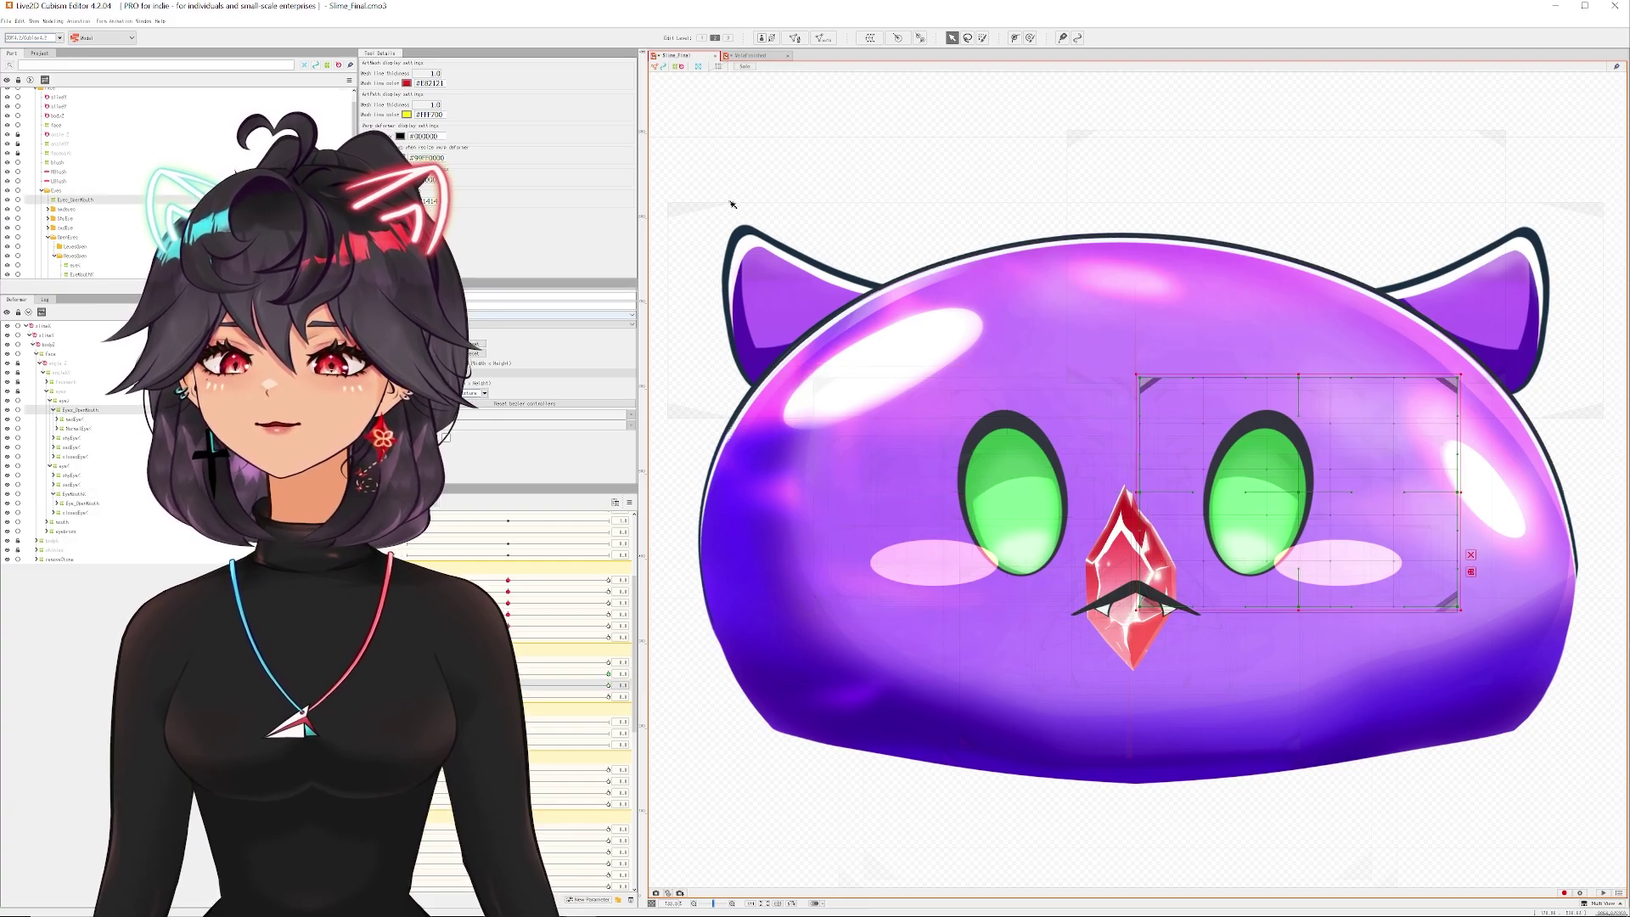
{"action": "left_click", "coordinate": [869, 38]}
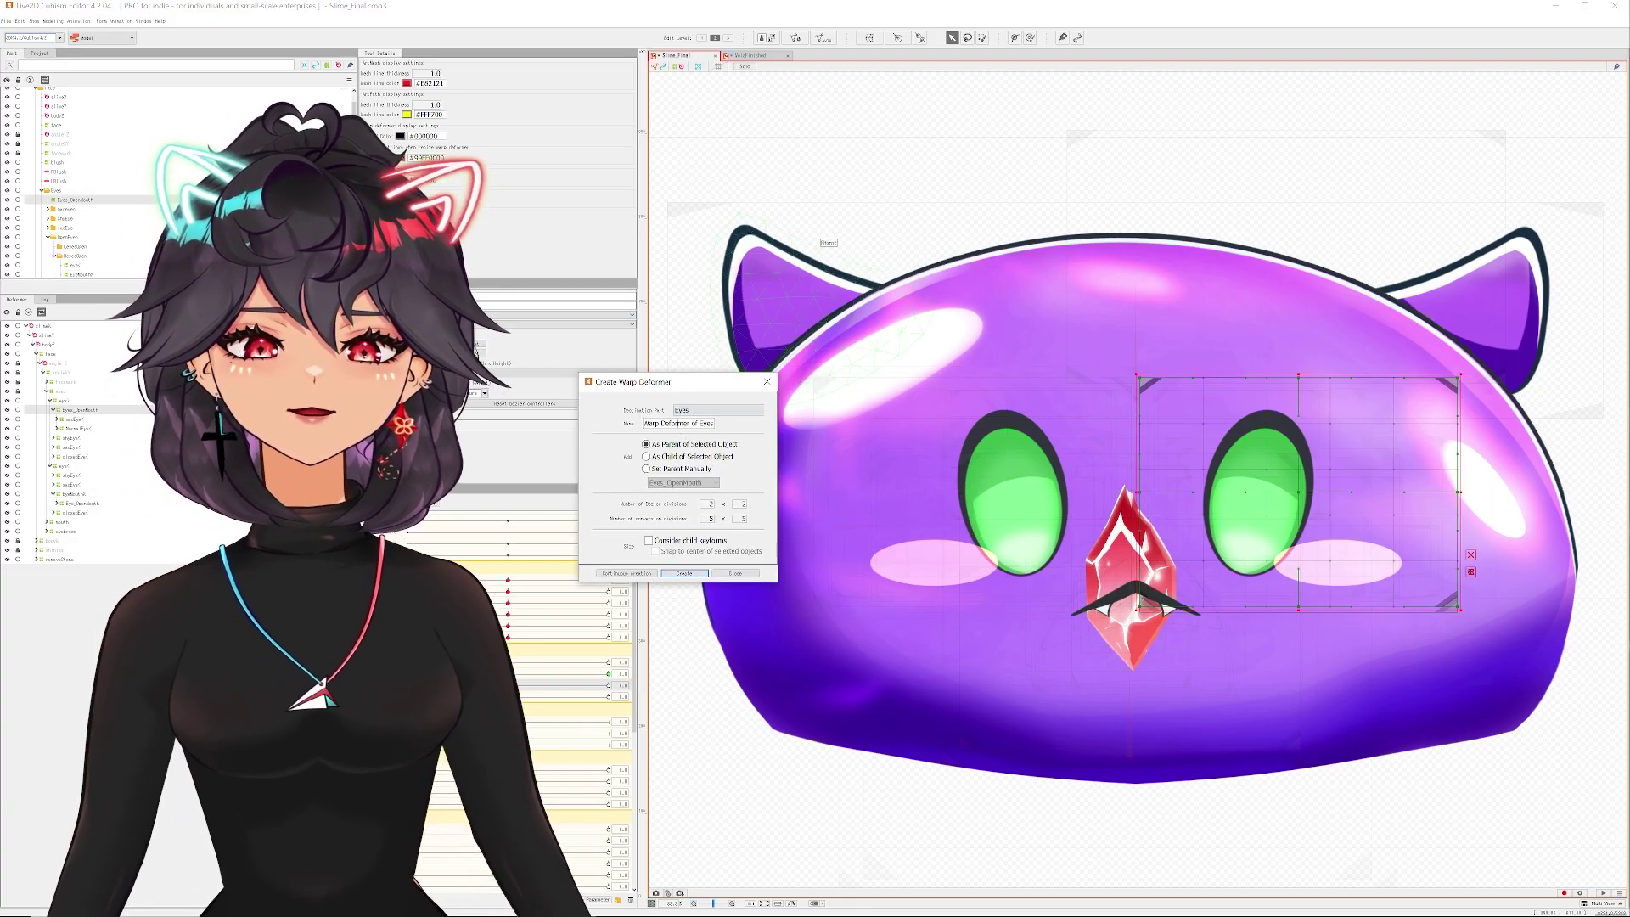
{"action": "triple_click", "coordinate": [678, 422]}
{"action": "type", "text": "eyeMouthX"}
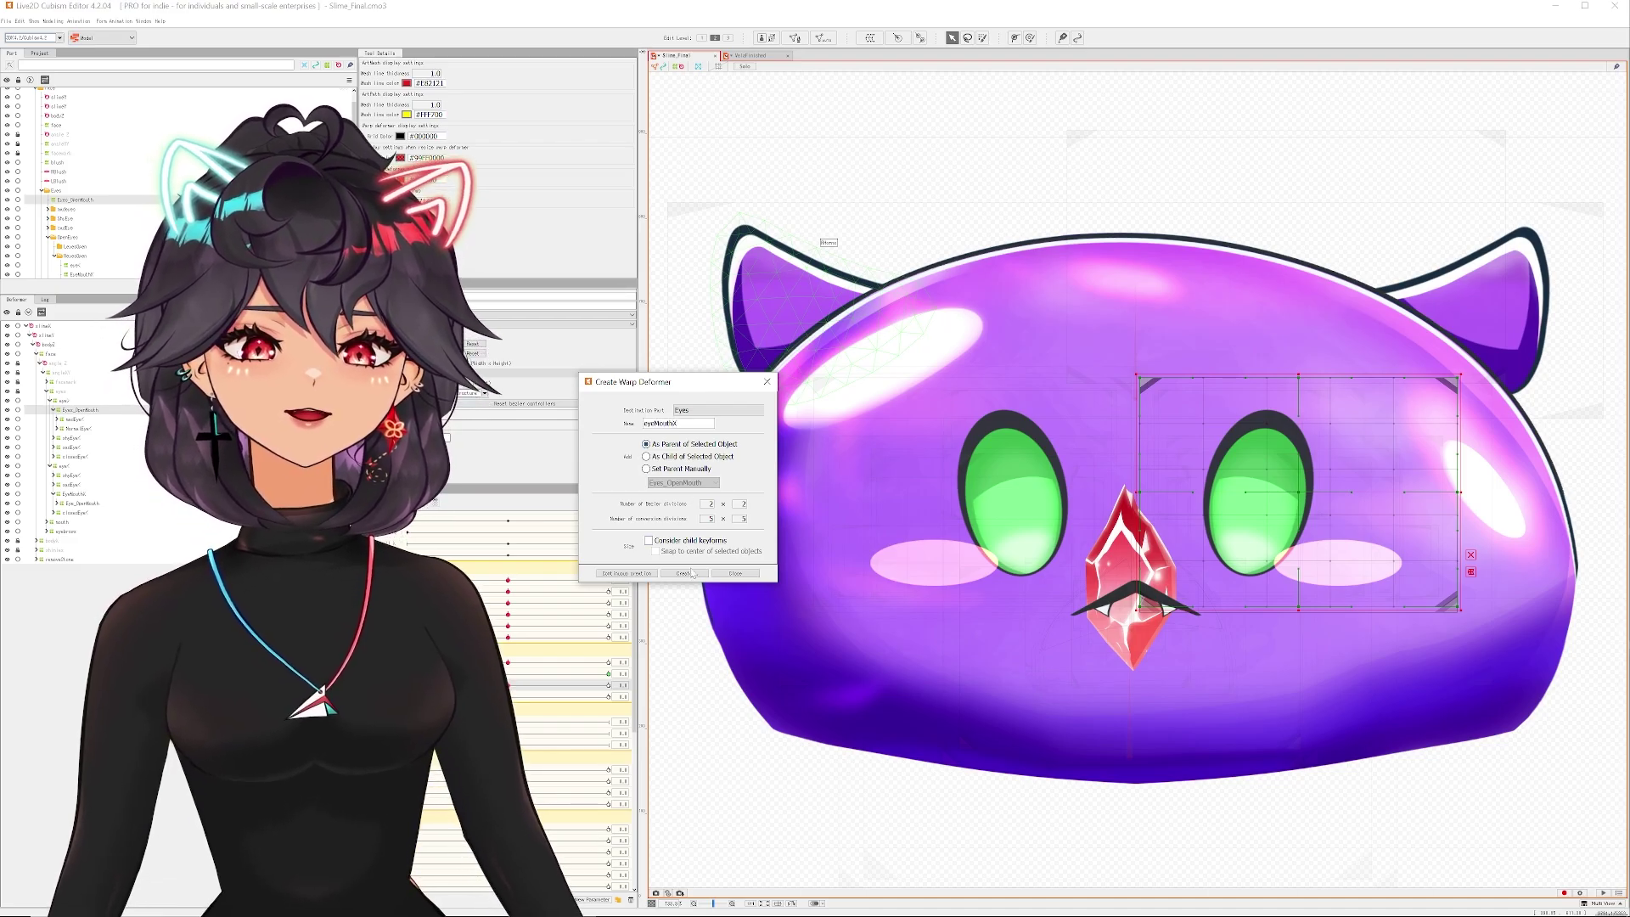
{"action": "left_click", "coordinate": [693, 573]}
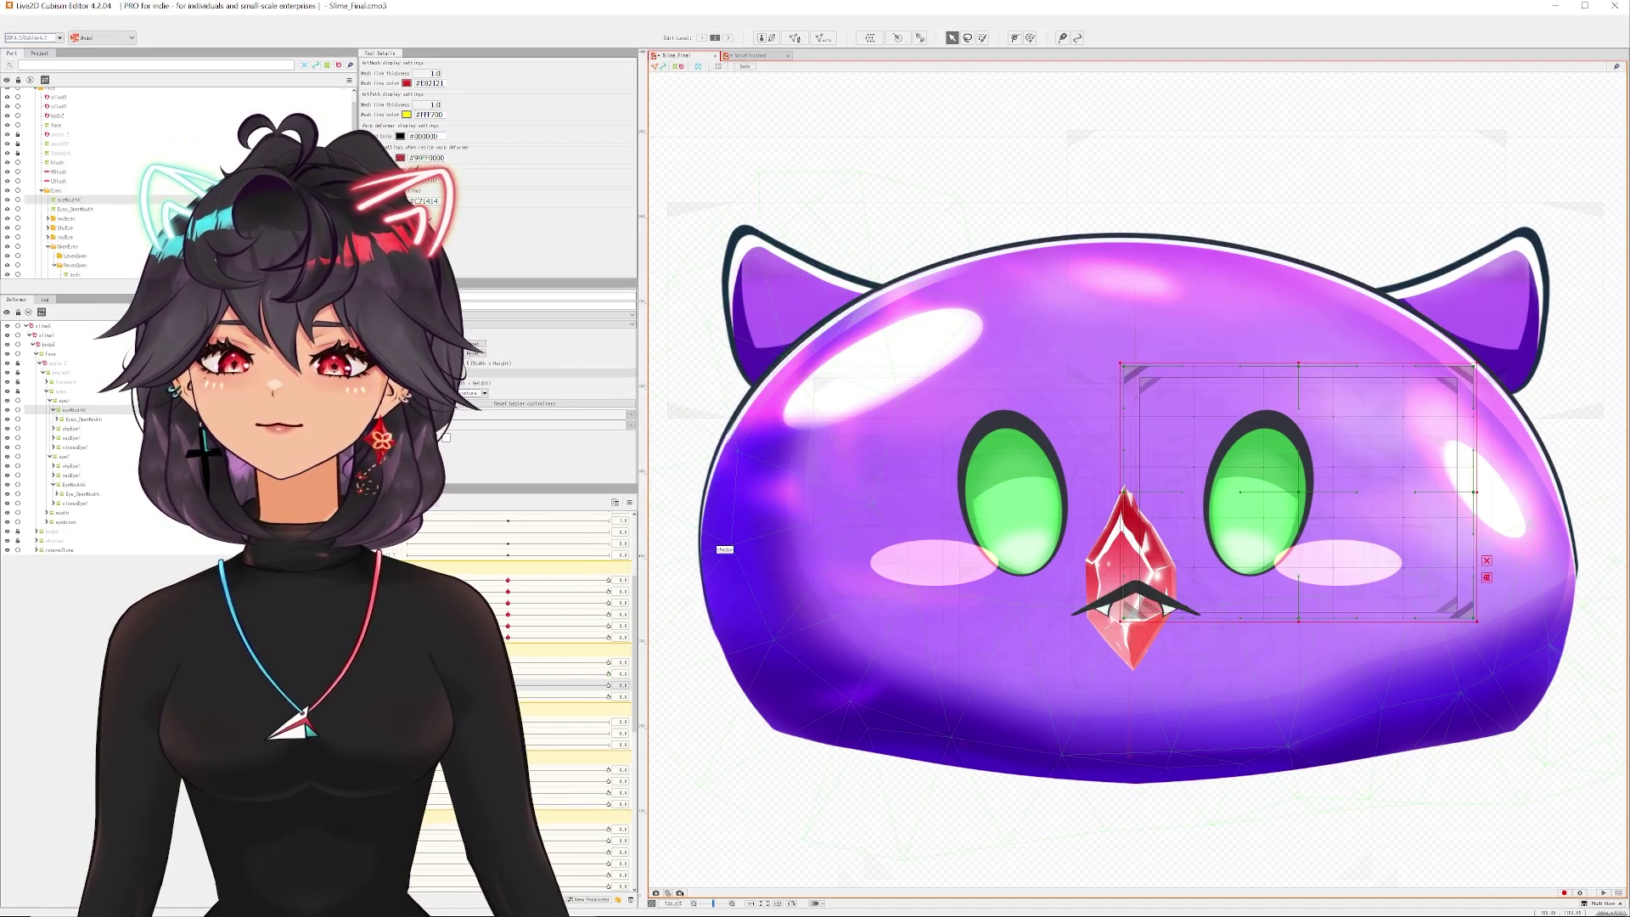
Preview the mouth's sideways parameter towards its positive end with the eyeMouthX deformer selected.
{"action": "left_click_drag", "start_coordinate": [508, 685], "coordinate": [609, 685]}
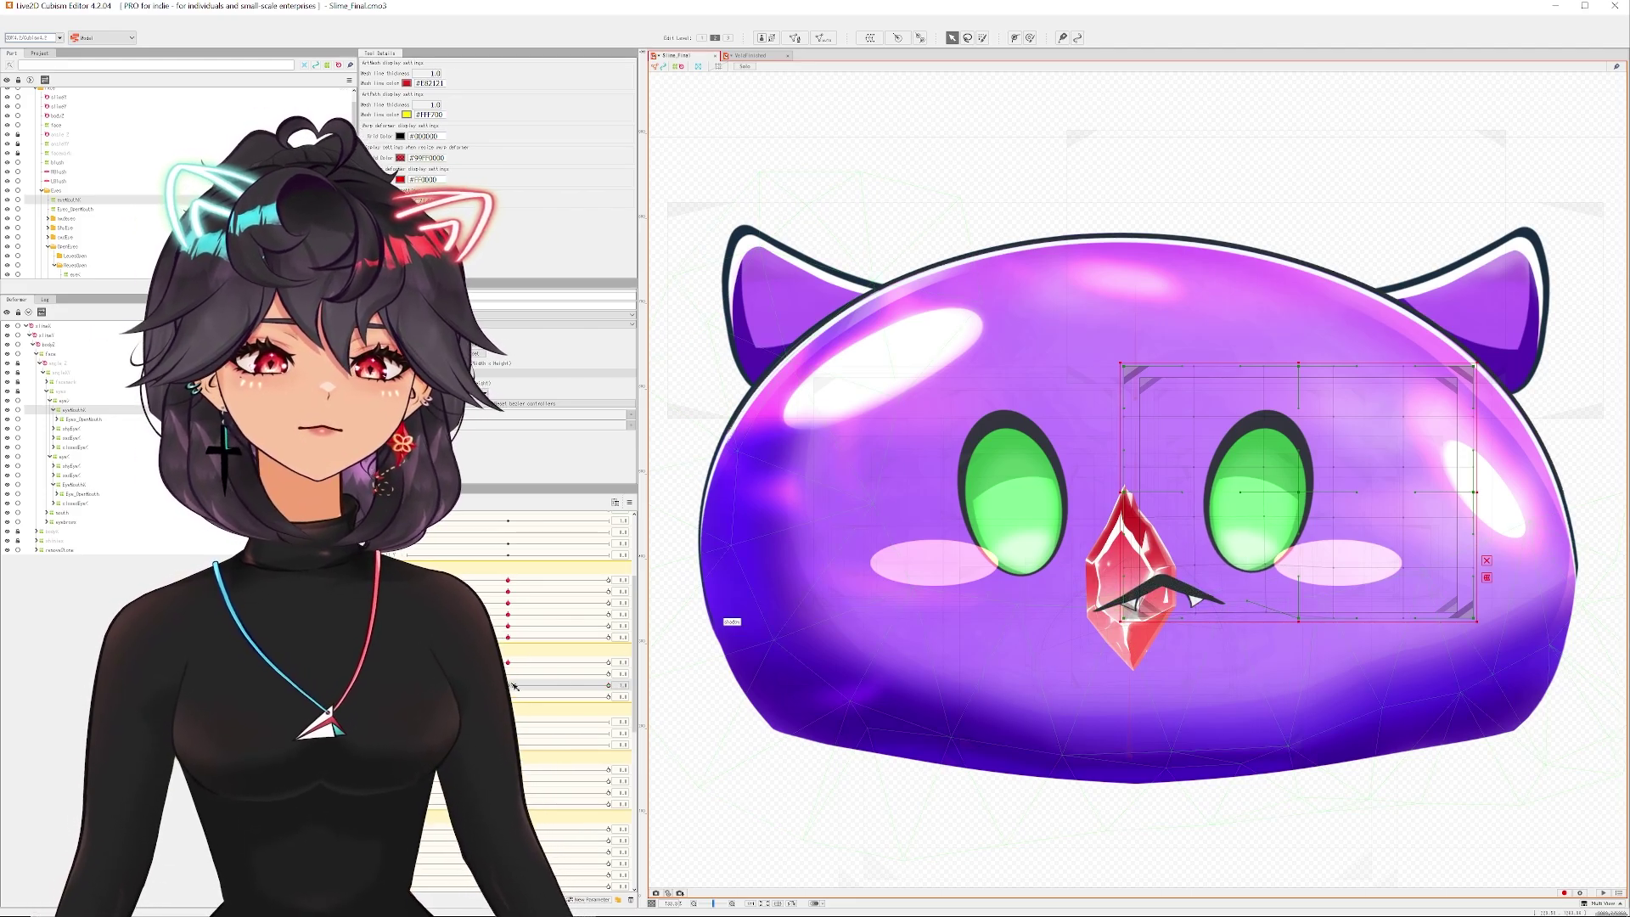
{"action": "left_click_drag", "start_coordinate": [509, 685], "coordinate": [585, 649]}
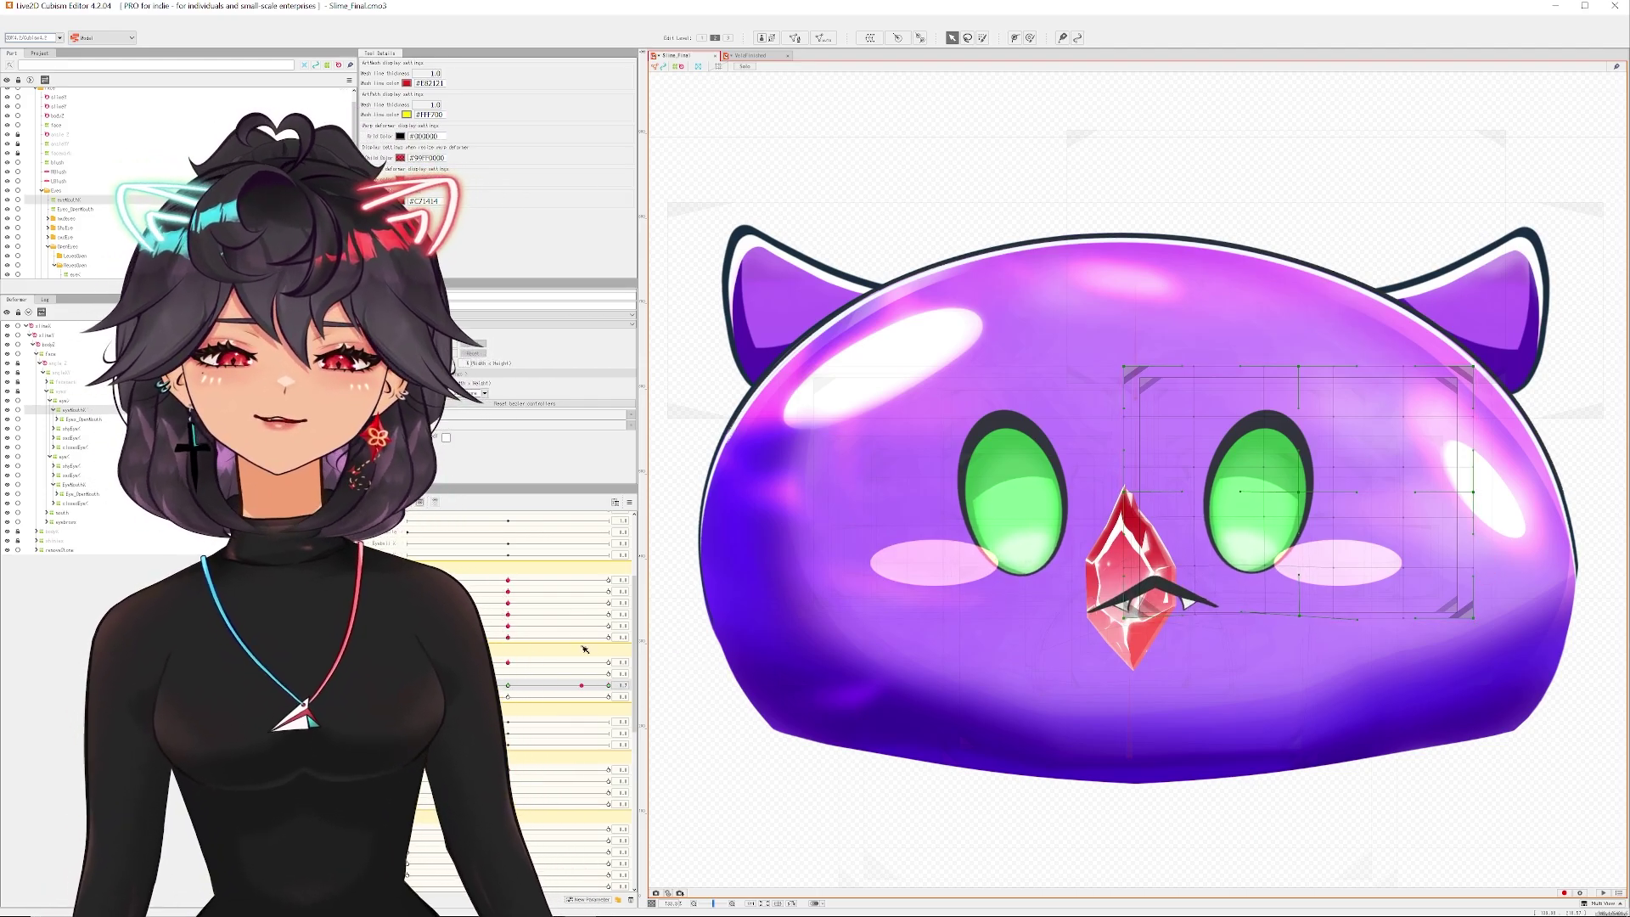
{"action": "left_click_drag", "start_coordinate": [585, 650], "coordinate": [551, 651]}
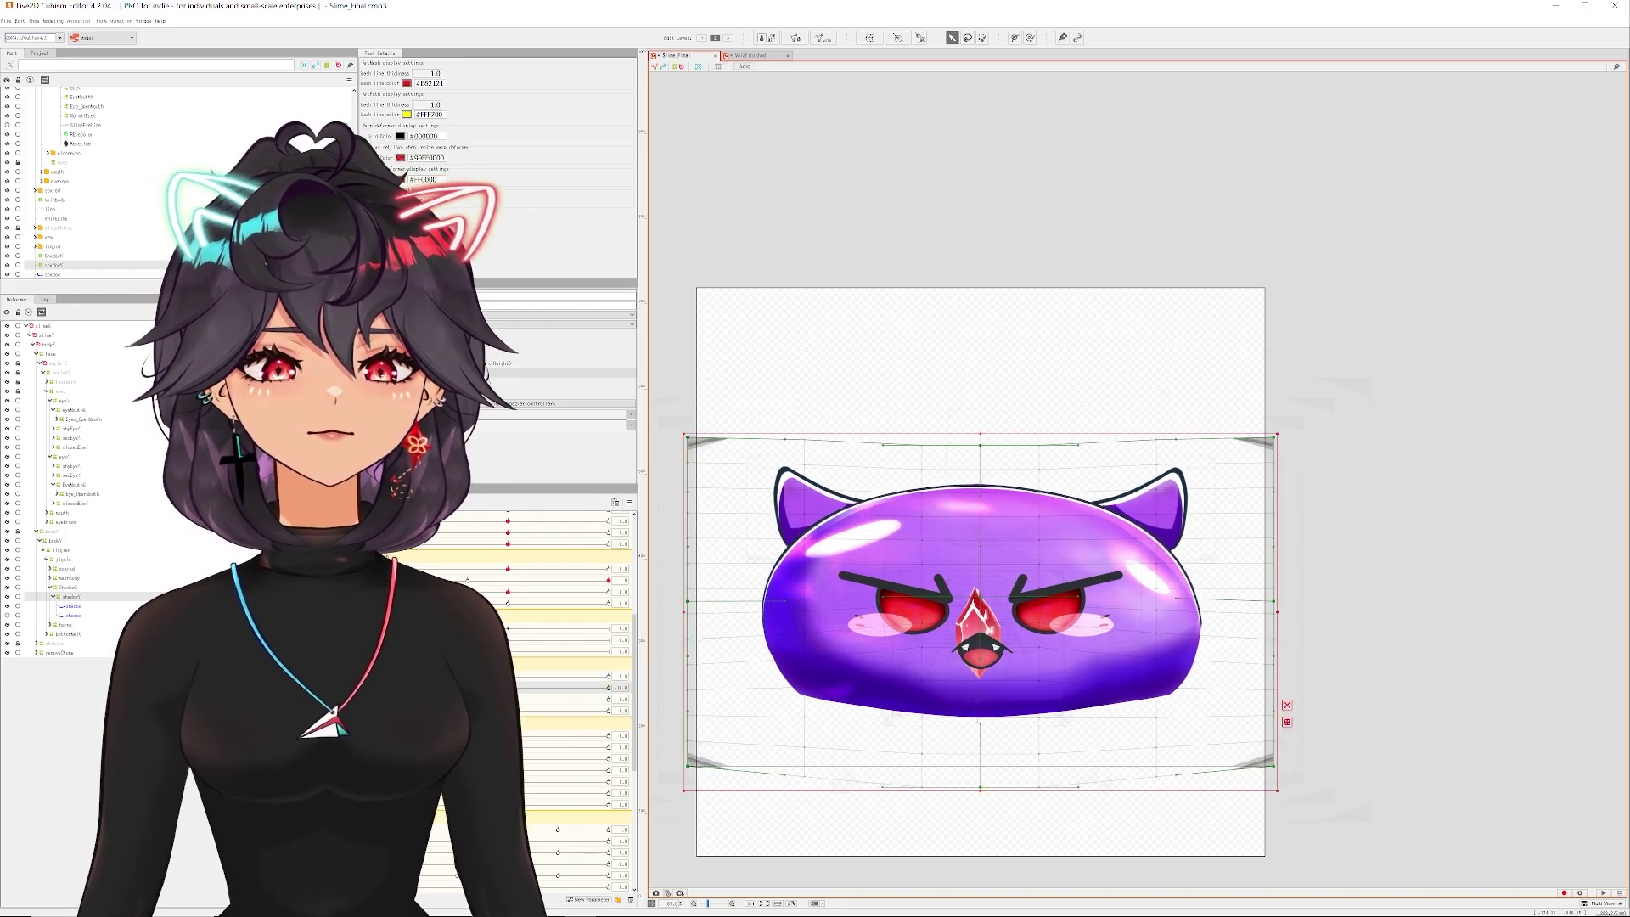
Examine the body shadow's nested warp deformers and the shadow mesh at the body angle's keys.
{"action": "left_click", "coordinate": [69, 587]}
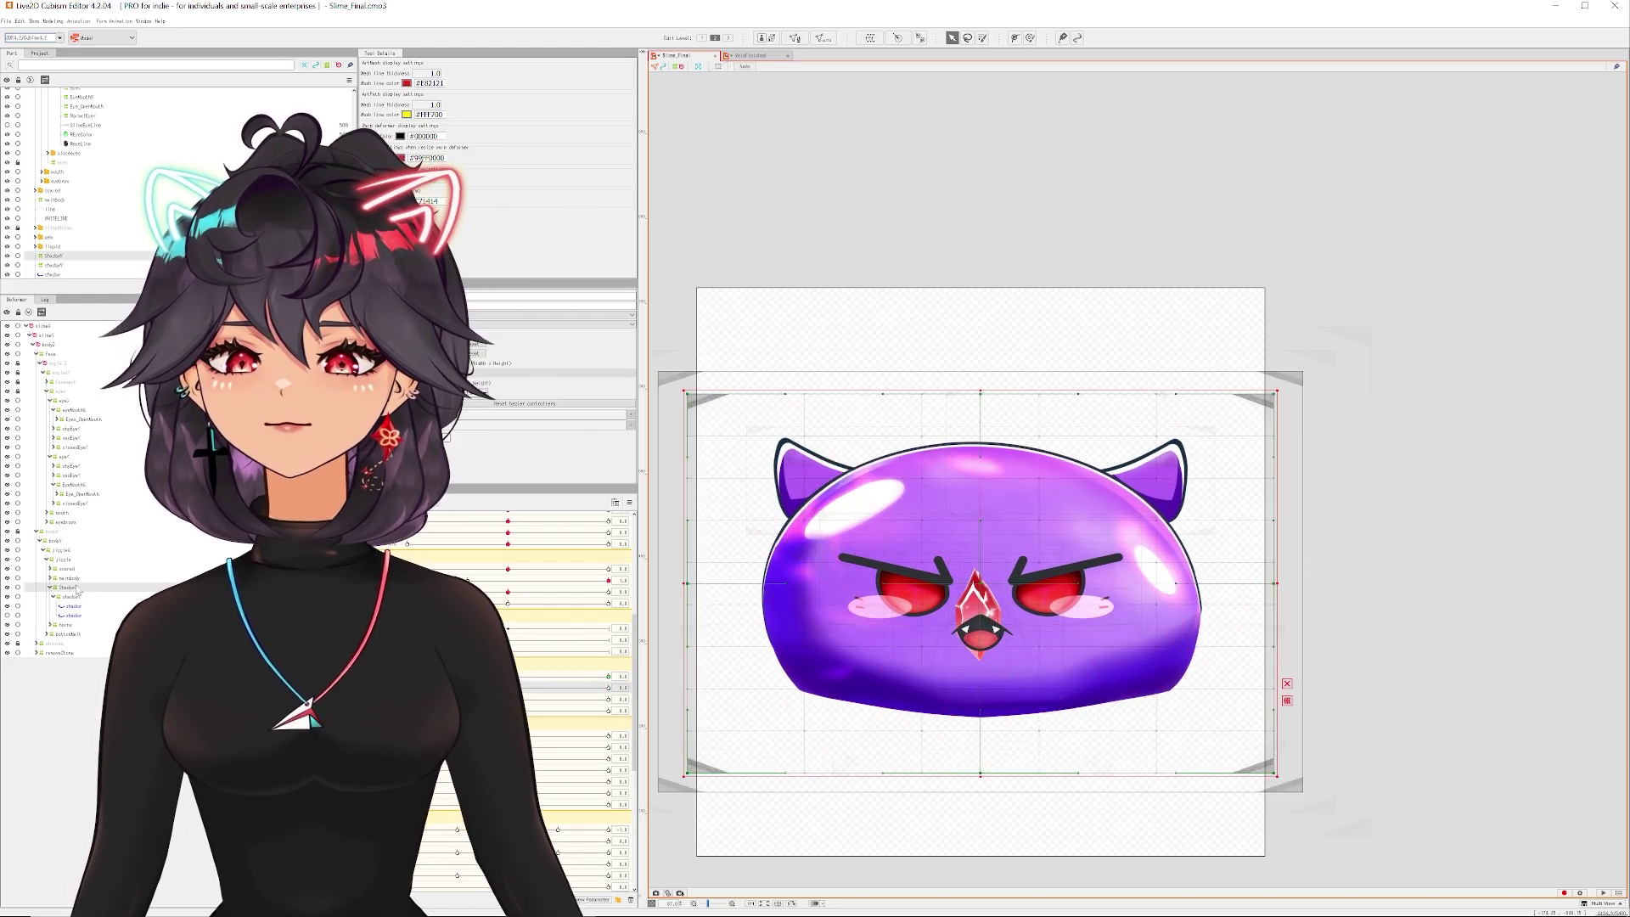
{"action": "left_click", "coordinate": [86, 598]}
{"action": "left_click", "coordinate": [86, 606]}
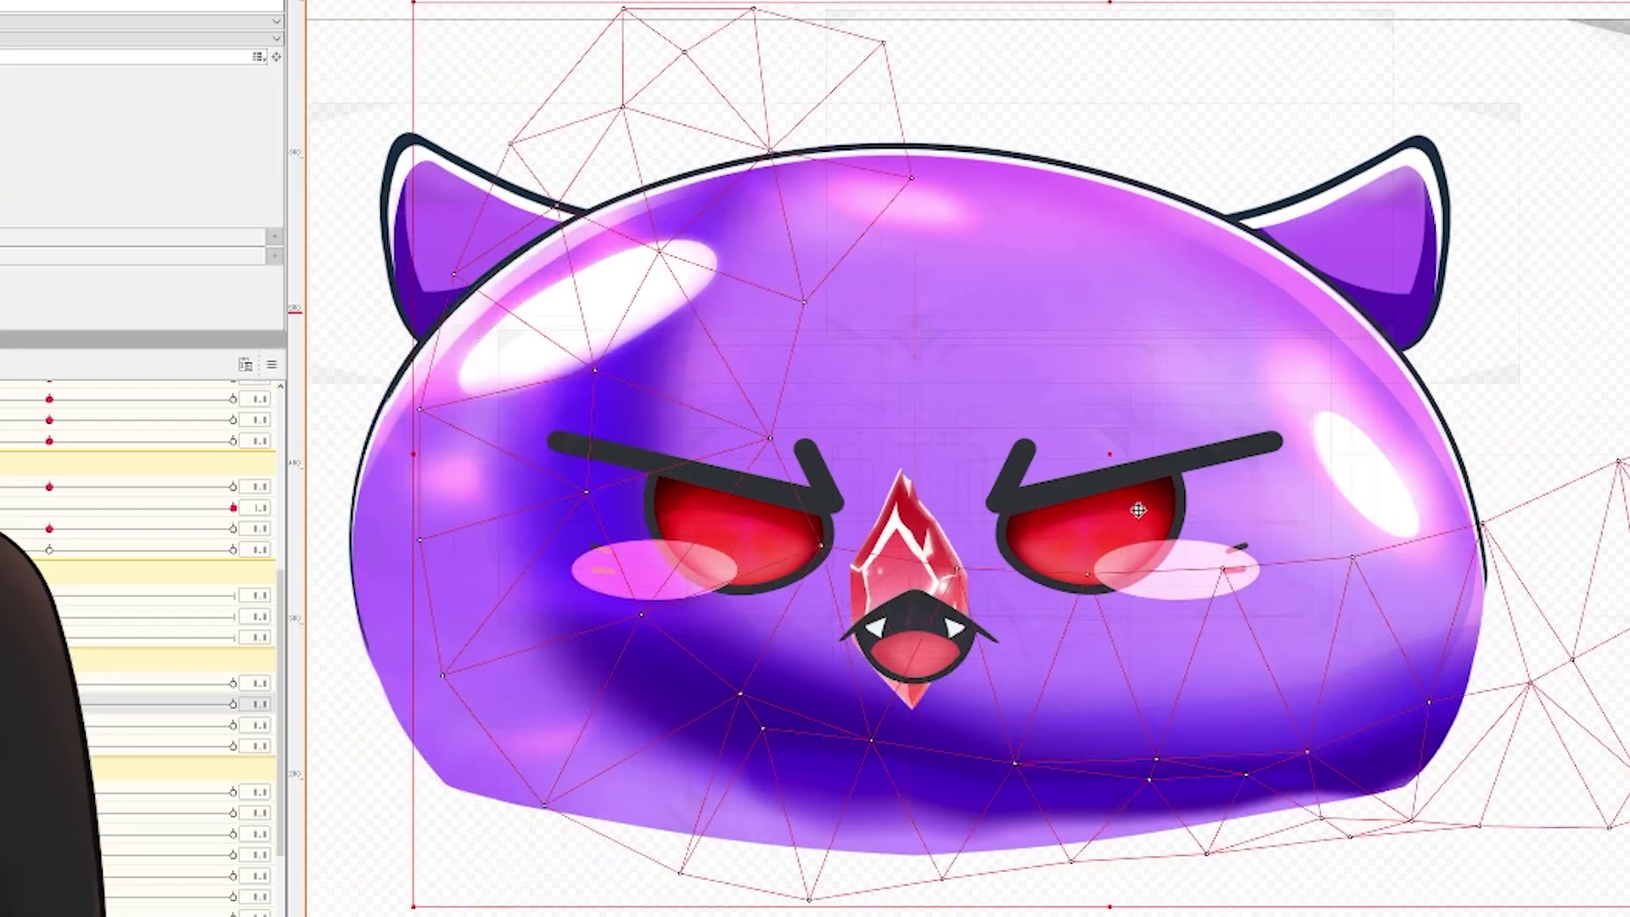
{"action": "left_click_drag", "start_coordinate": [1138, 510], "coordinate": [951, 476]}
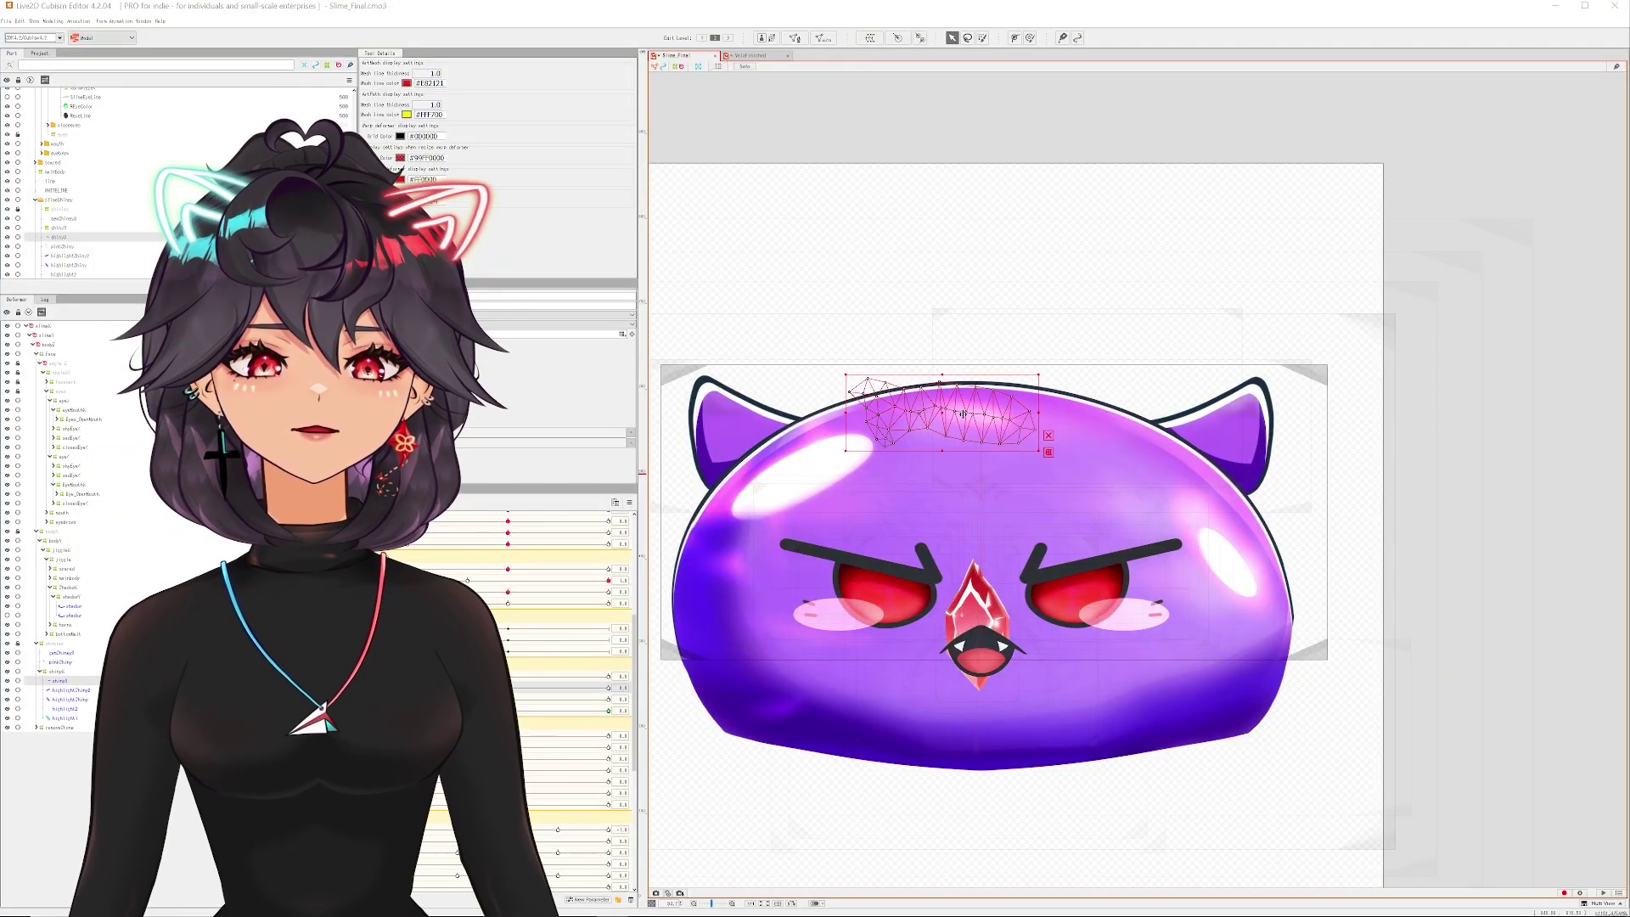
Examine the top shine mesh, the pink side shine mesh and the shadow mesh on the slime's body.
{"action": "left_click", "coordinate": [894, 200]}
{"action": "left_click_drag", "start_coordinate": [970, 410], "coordinate": [951, 420]}
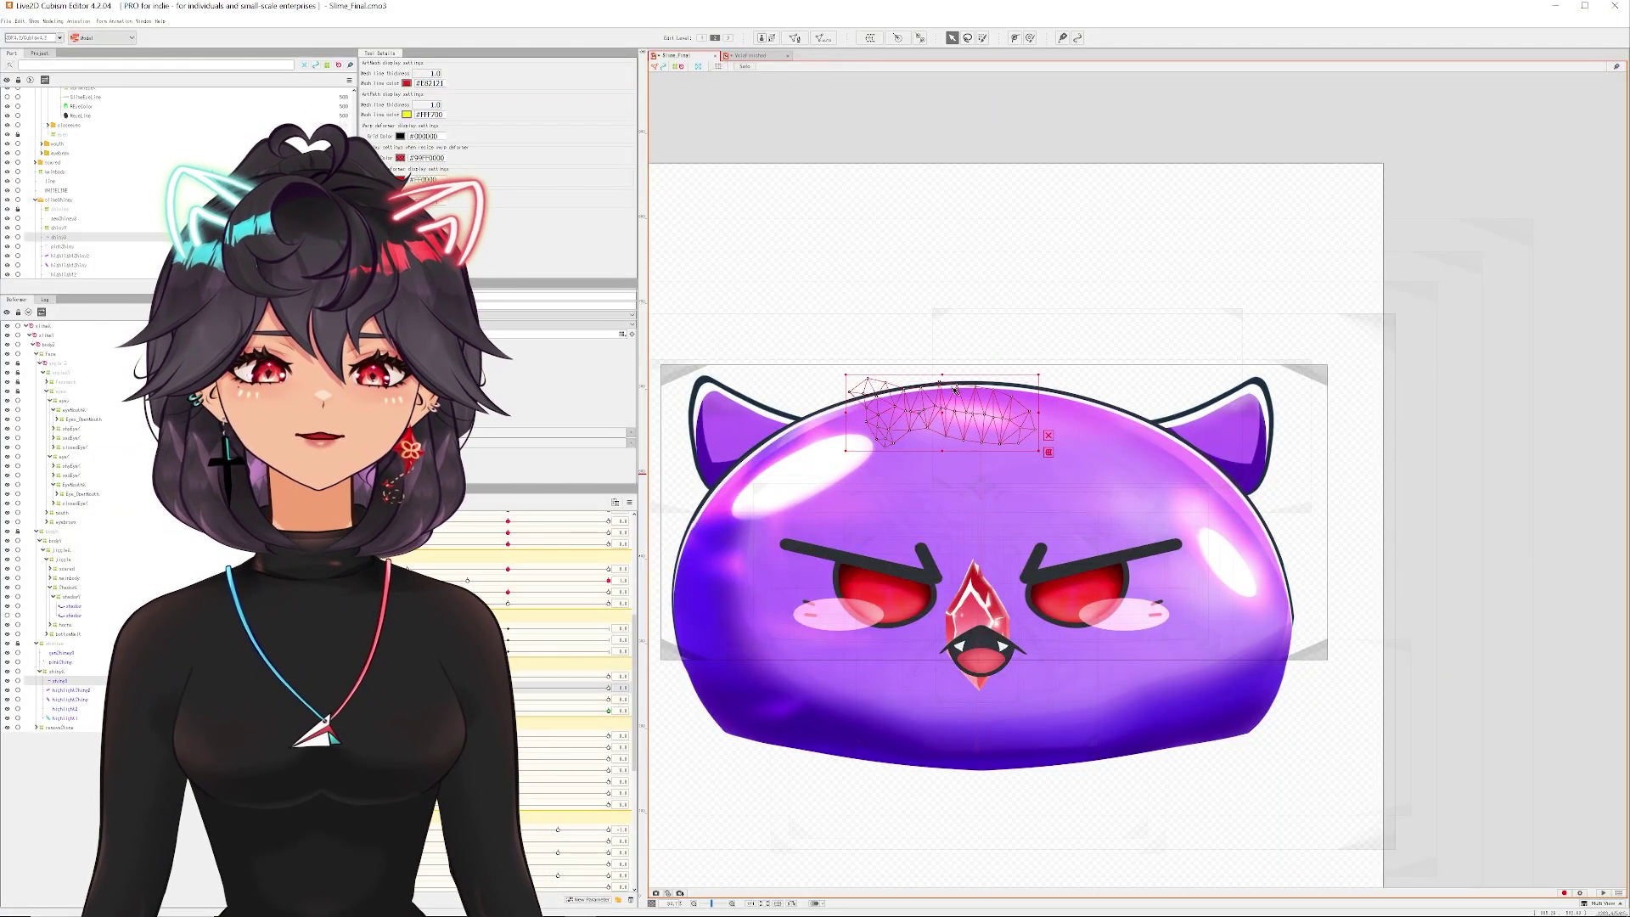
{"action": "left_click", "coordinate": [744, 502]}
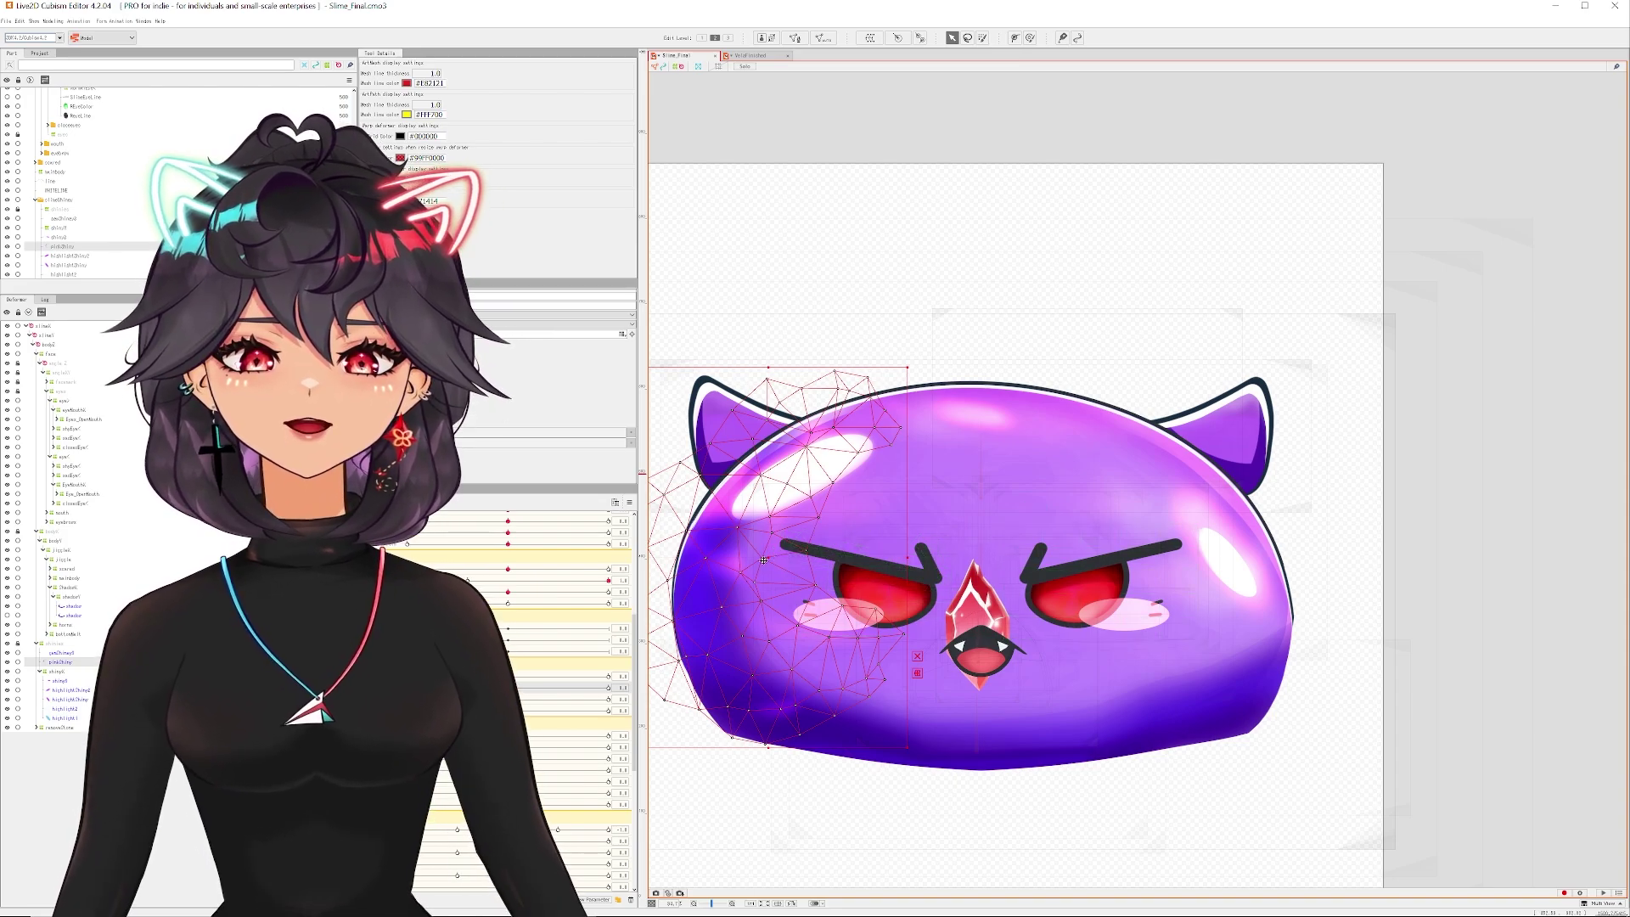
{"action": "left_click_drag", "start_coordinate": [507, 677], "coordinate": [641, 659]}
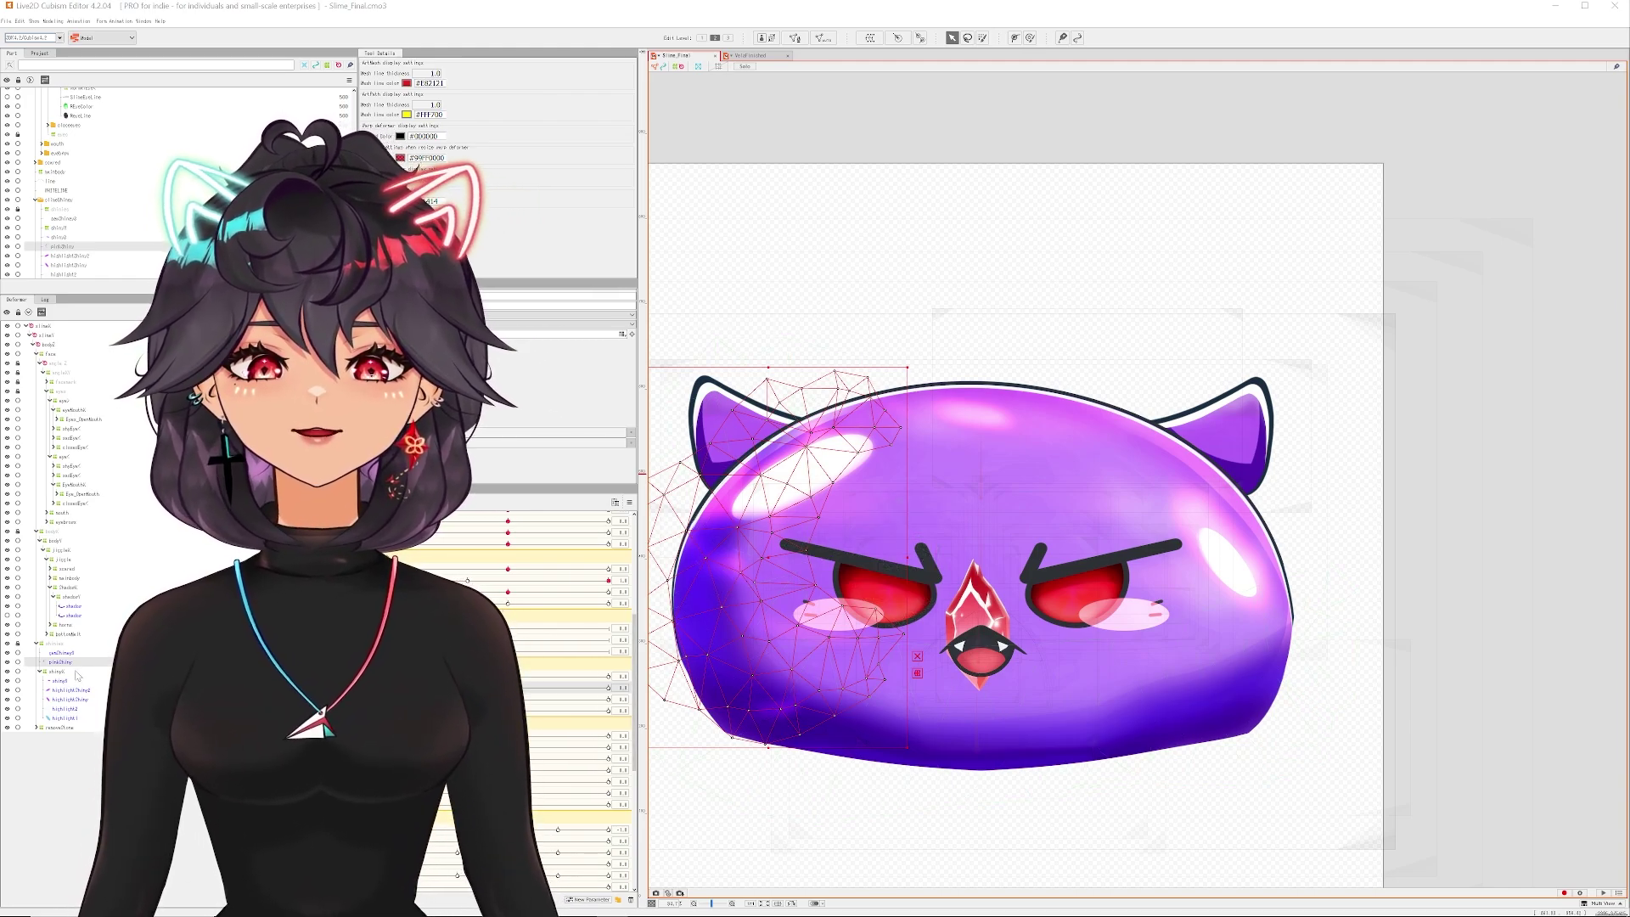
{"action": "left_click", "coordinate": [76, 606]}
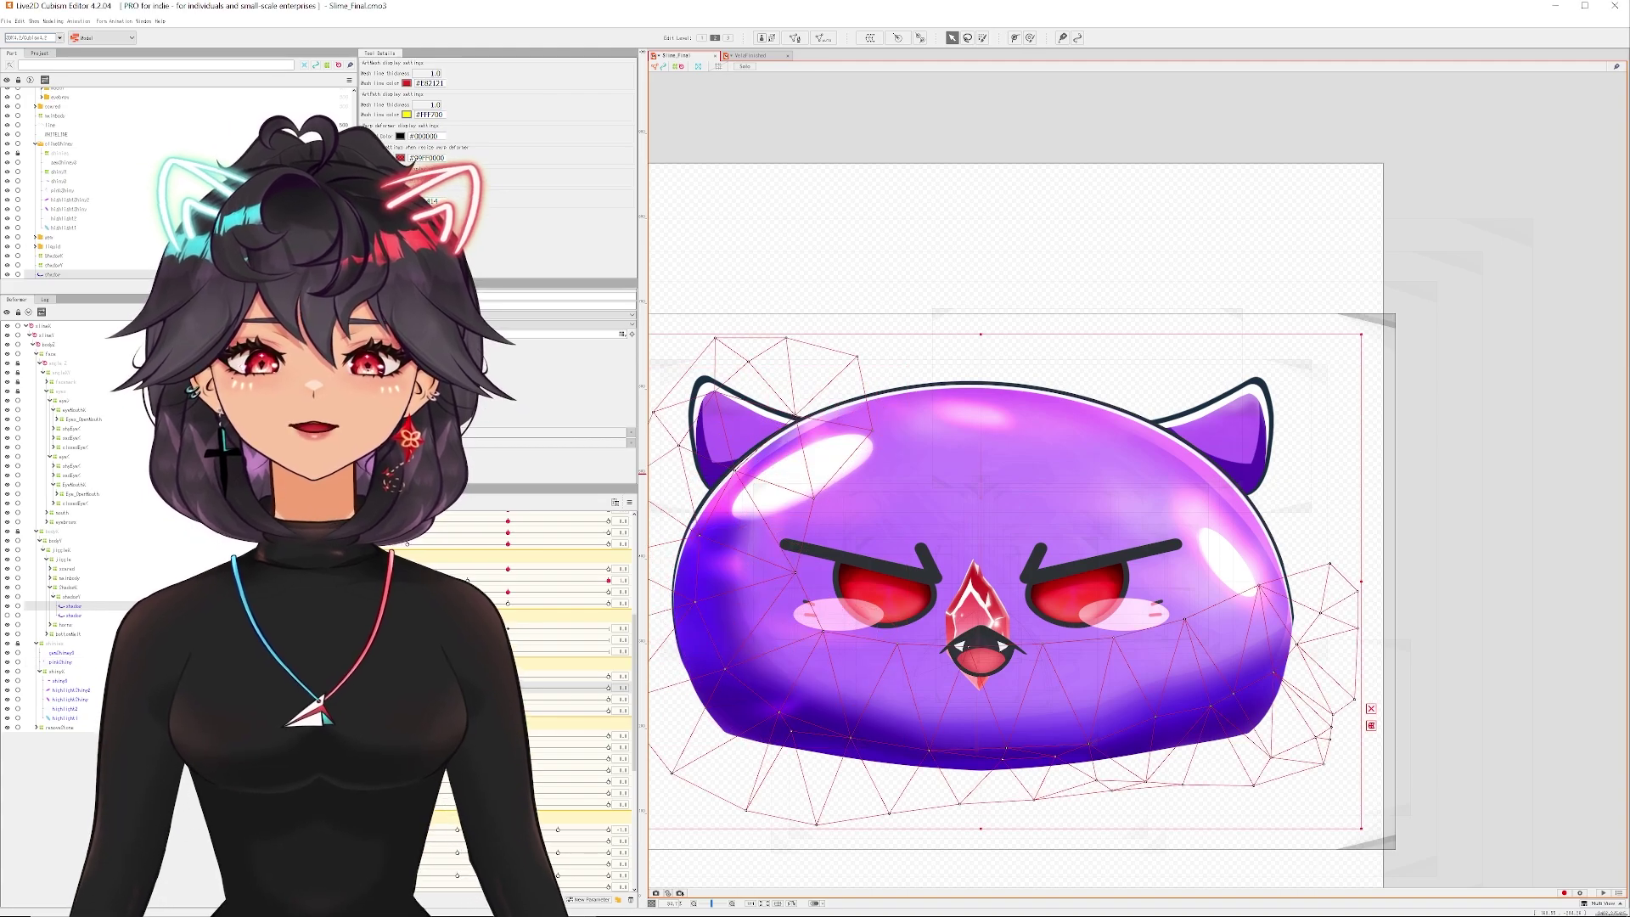